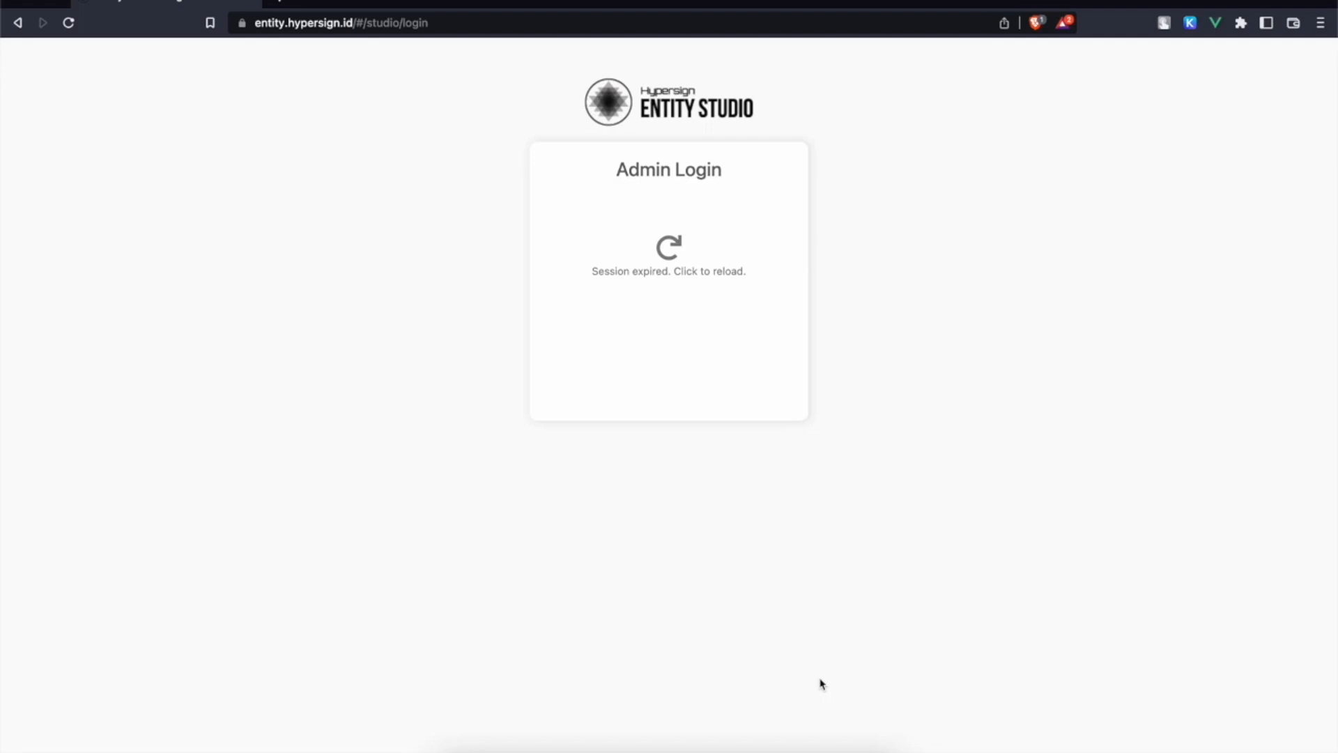
Step: Reload the 'Session expired' Admin Login card to get a fresh login QR code
{"action": "left_click", "coordinate": [665, 243]}
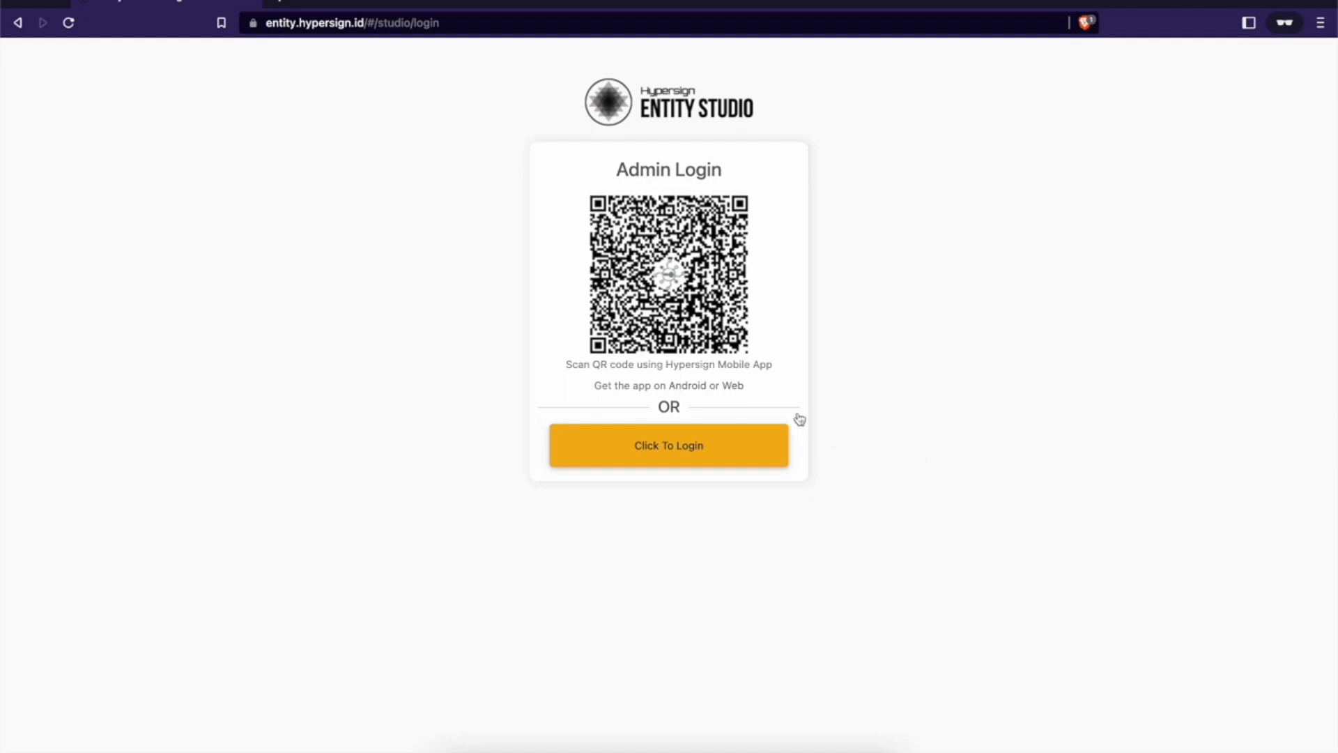
Step: Log in with Hypersign Wallet and authorize sharing the requested identity details
{"action": "left_click", "coordinate": [741, 449]}
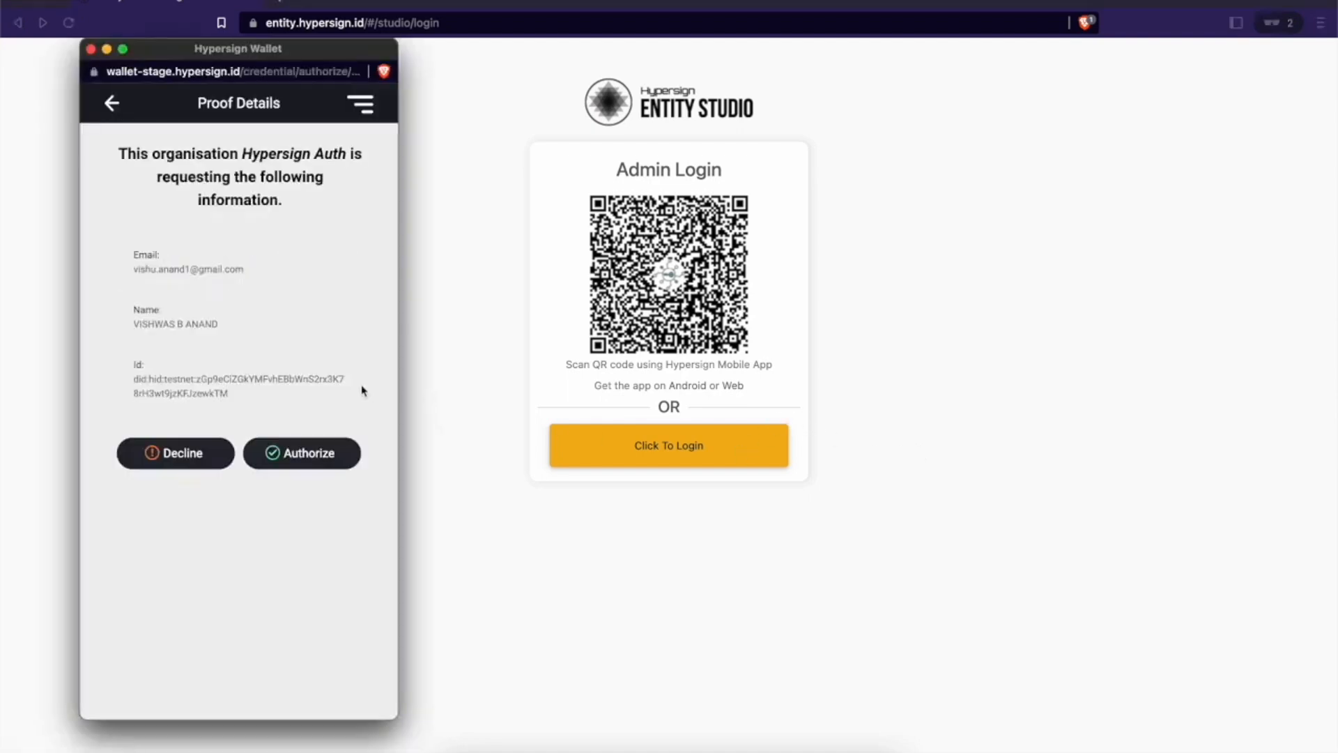
{"action": "left_click", "coordinate": [311, 454]}
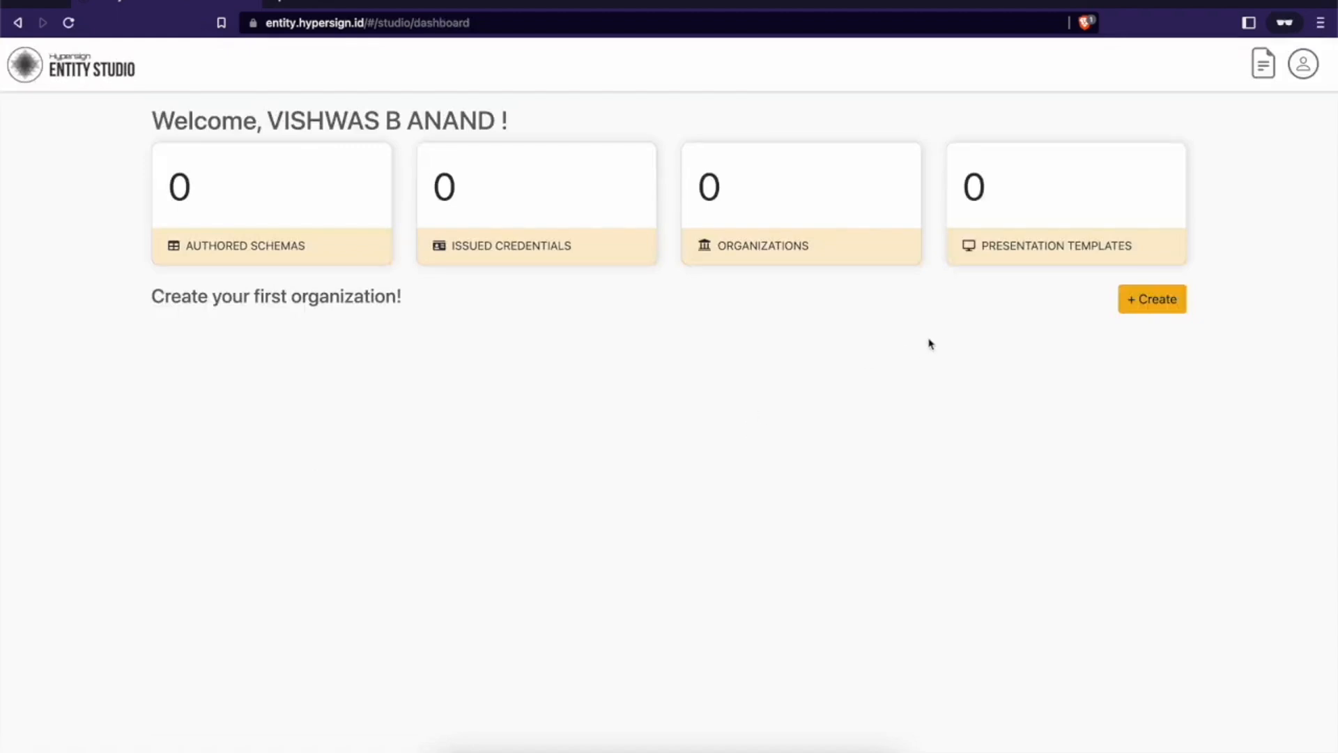
{"action": "left_click", "coordinate": [1136, 301]}
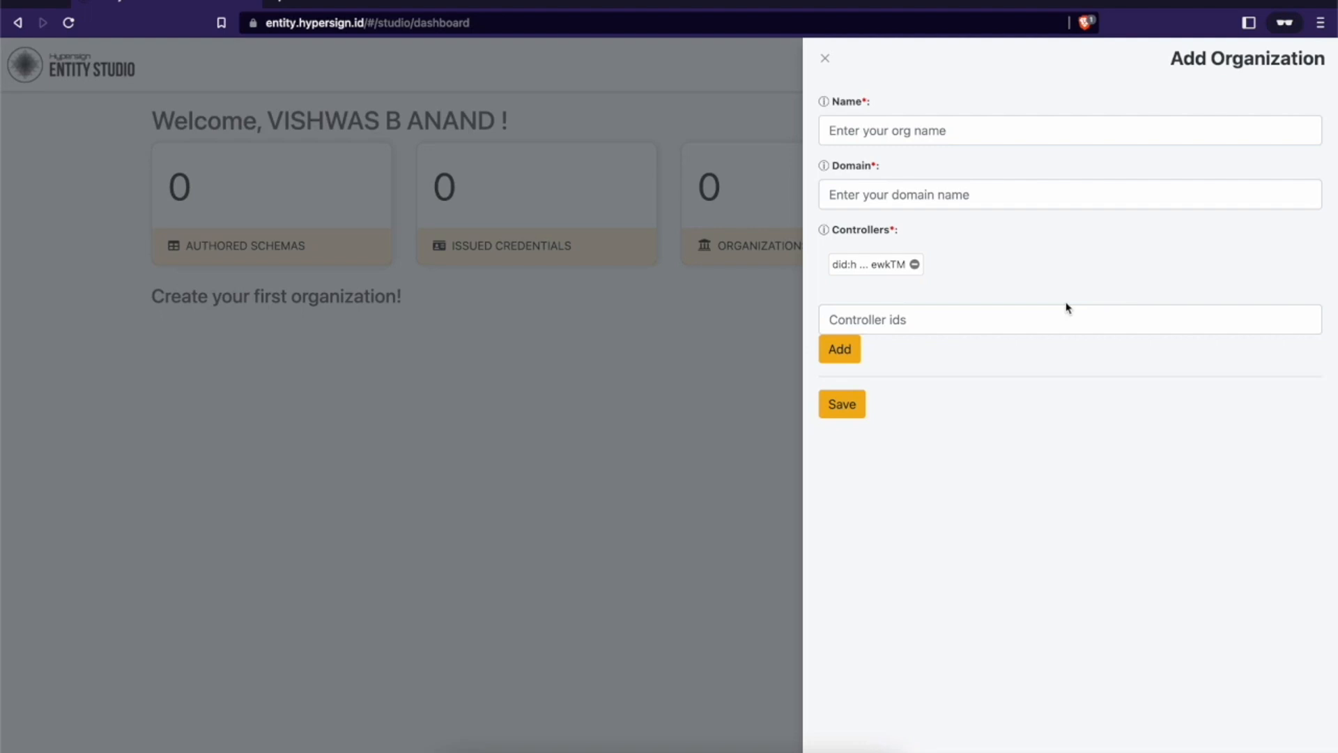
{"action": "left_click", "coordinate": [980, 138]}
{"action": "type", "text": "Hypersign"}
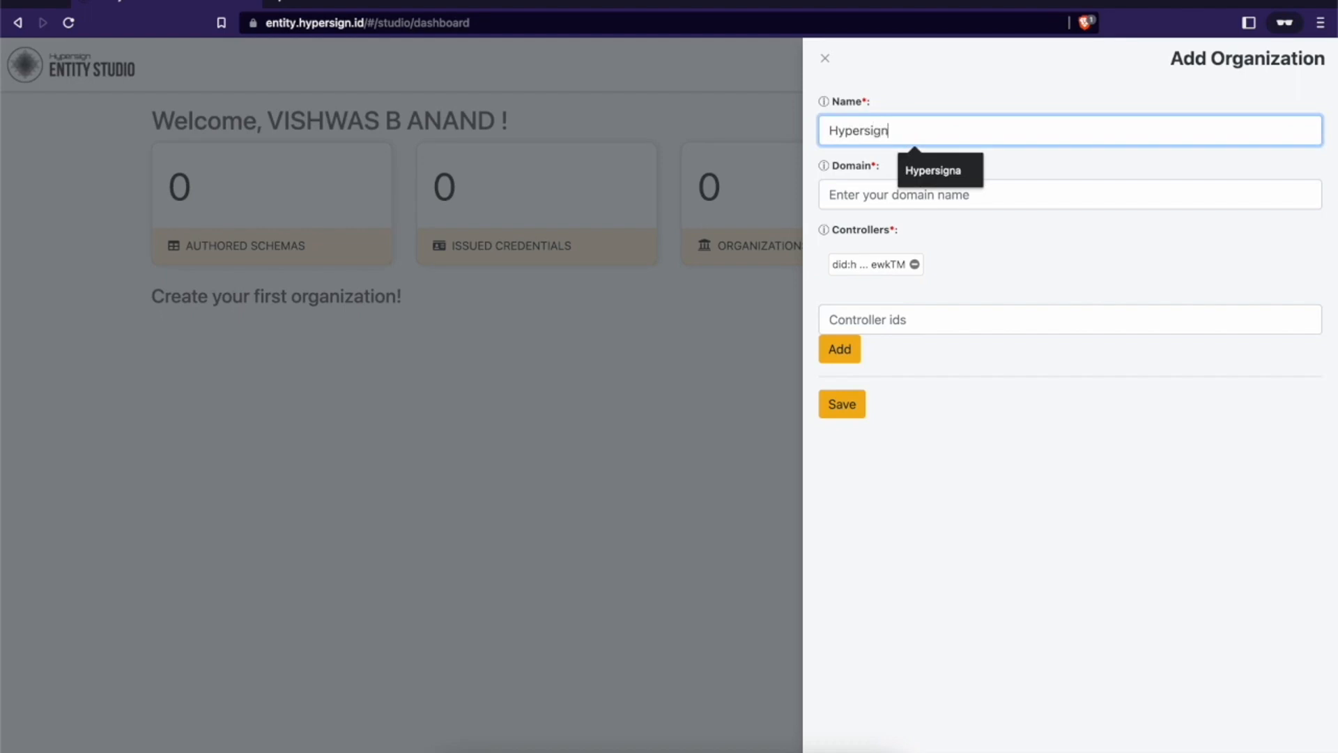
{"action": "key", "text": "Tab"}
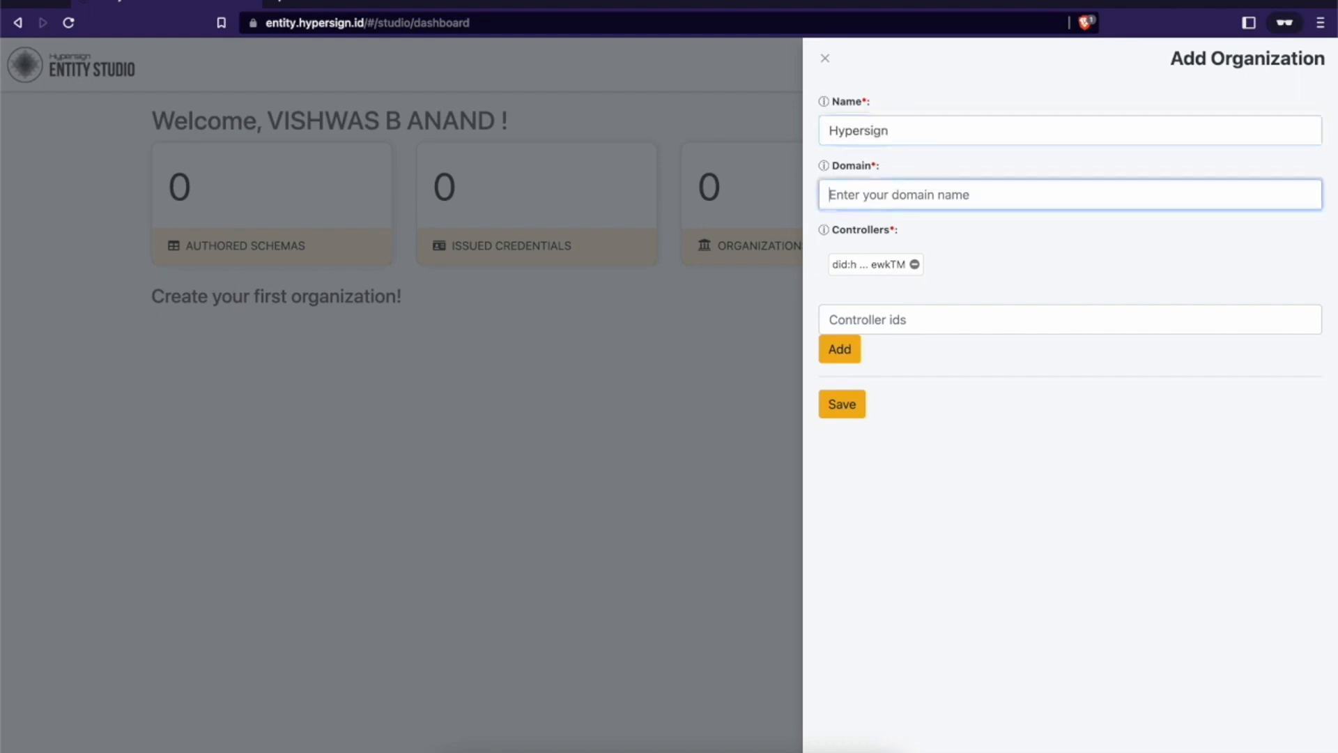
{"action": "type", "text": "https:"}
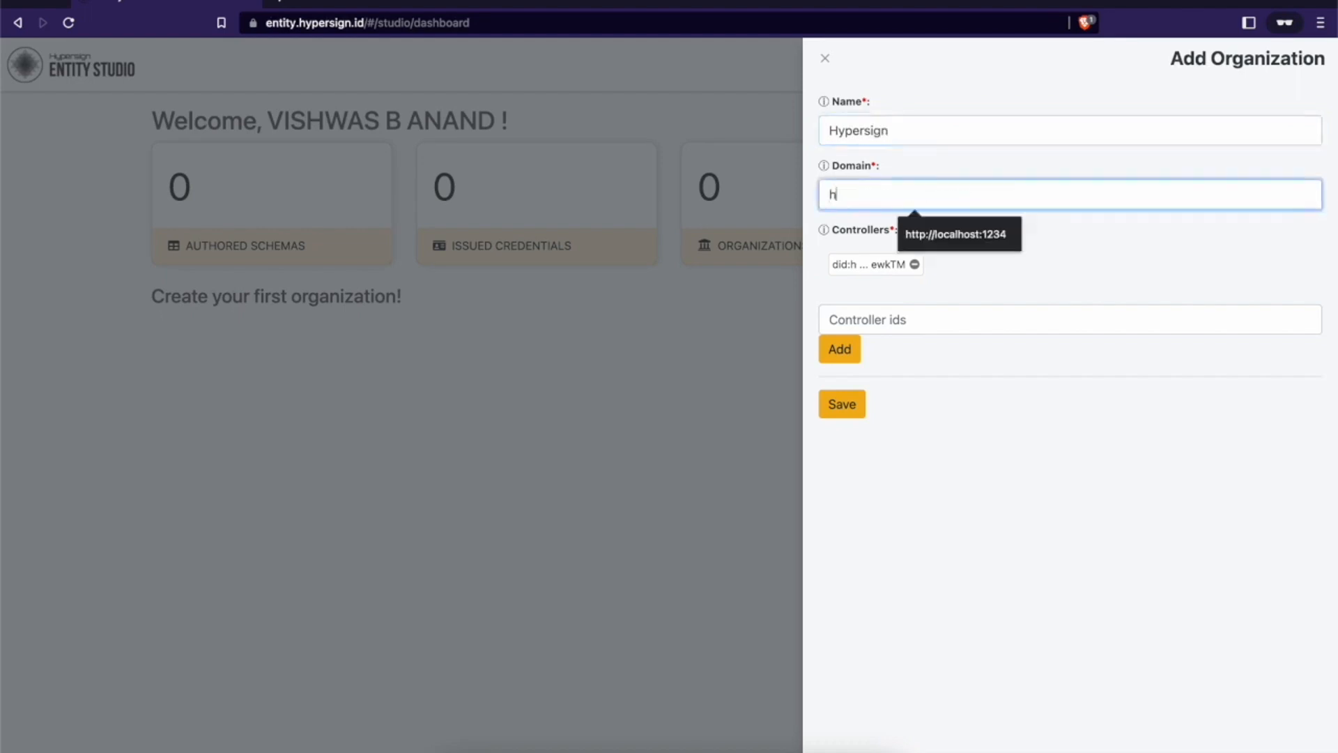
{"action": "key", "text": "BackSpace"}
{"action": "key", "text": "BackSpace"}
{"action": "type", "text": "://localhost:1234"}
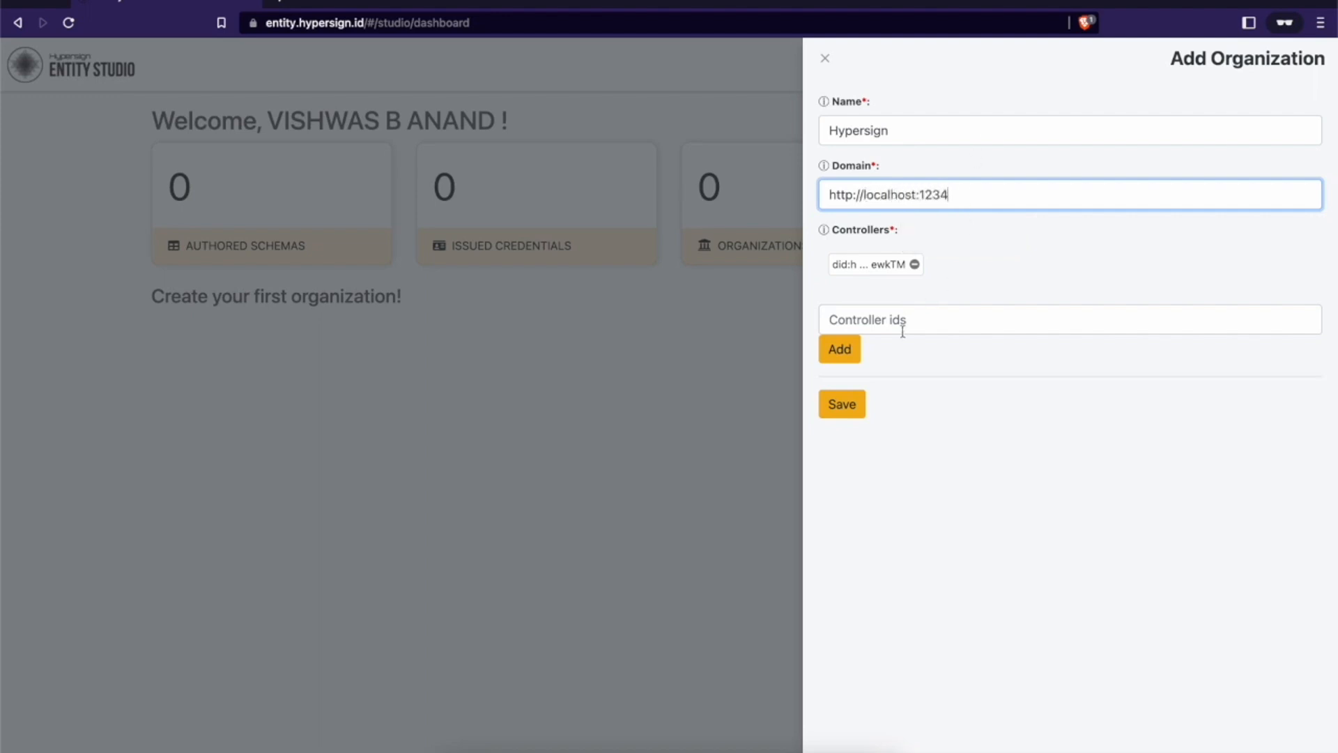
{"action": "left_click", "coordinate": [862, 406]}
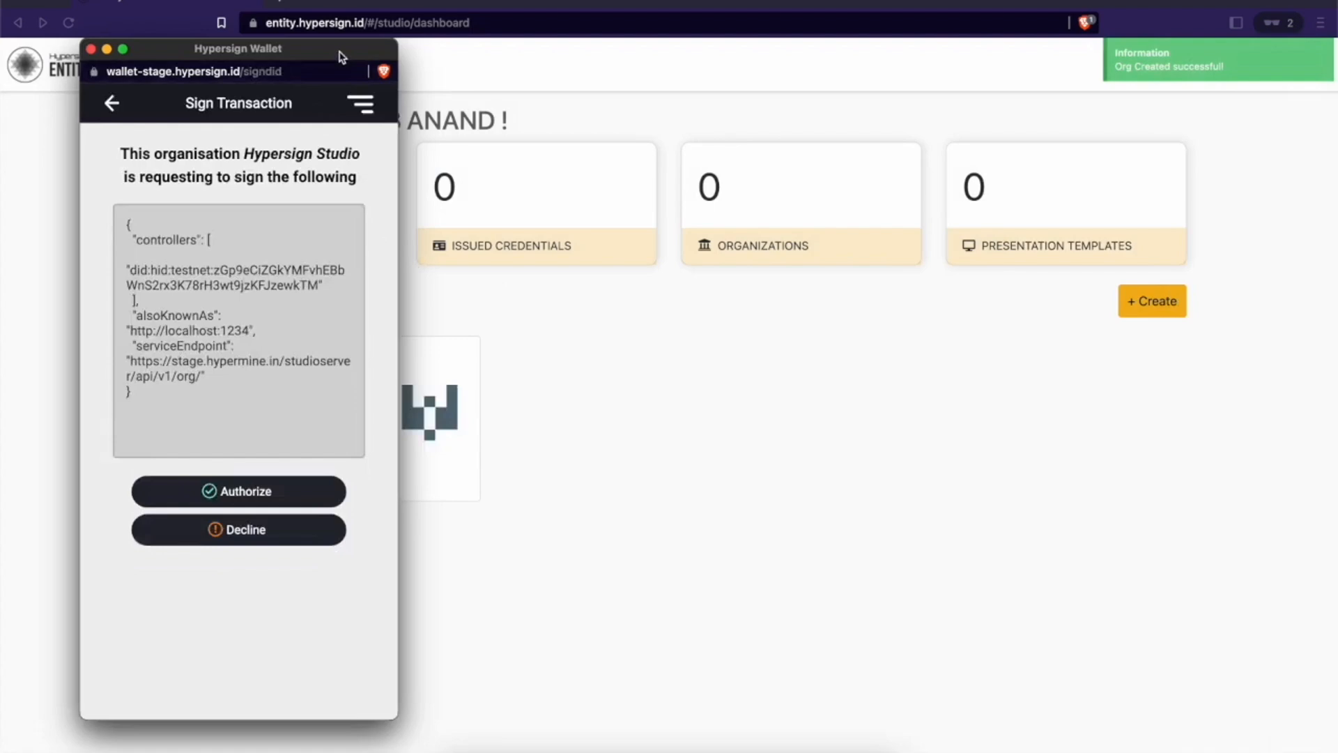
Step: Authorize the organization's DID transaction in the wallet and dismiss the confirmation
{"action": "left_click_drag", "start_coordinate": [342, 57], "coordinate": [541, 52]}
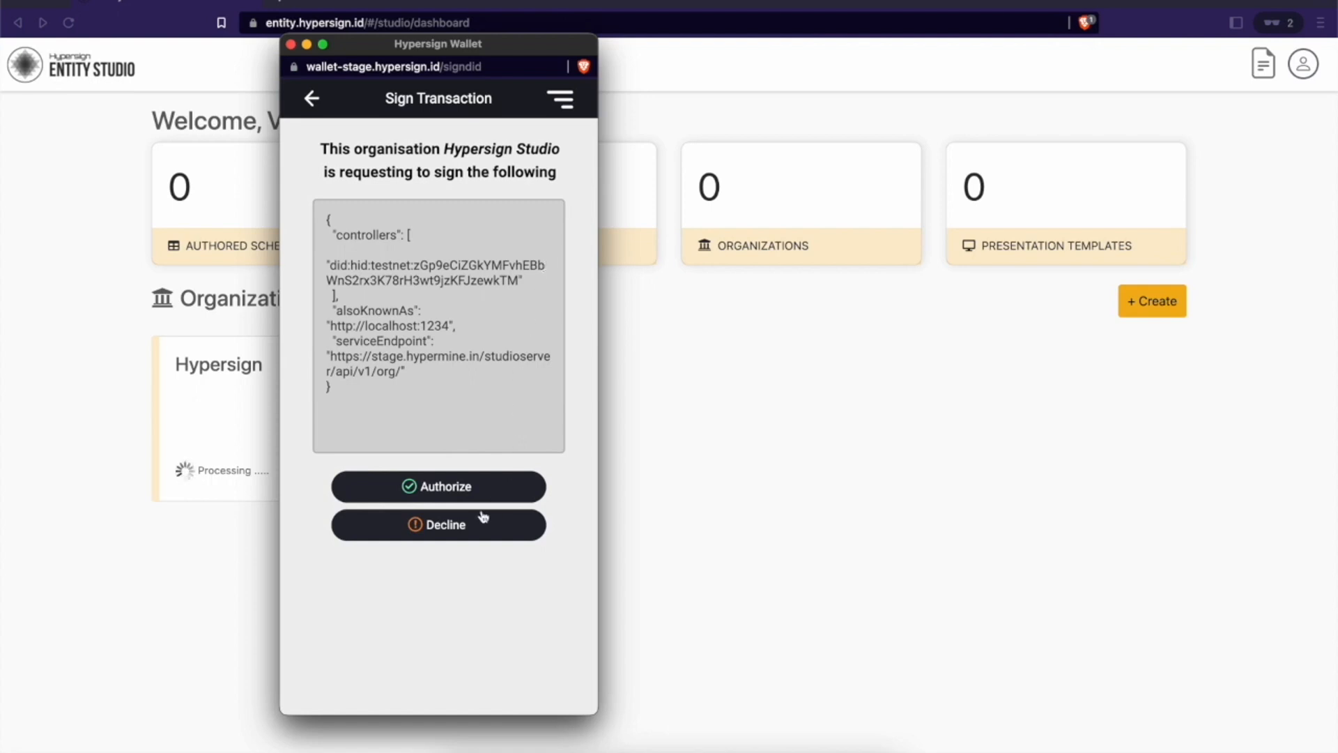
{"action": "left_click", "coordinate": [471, 488]}
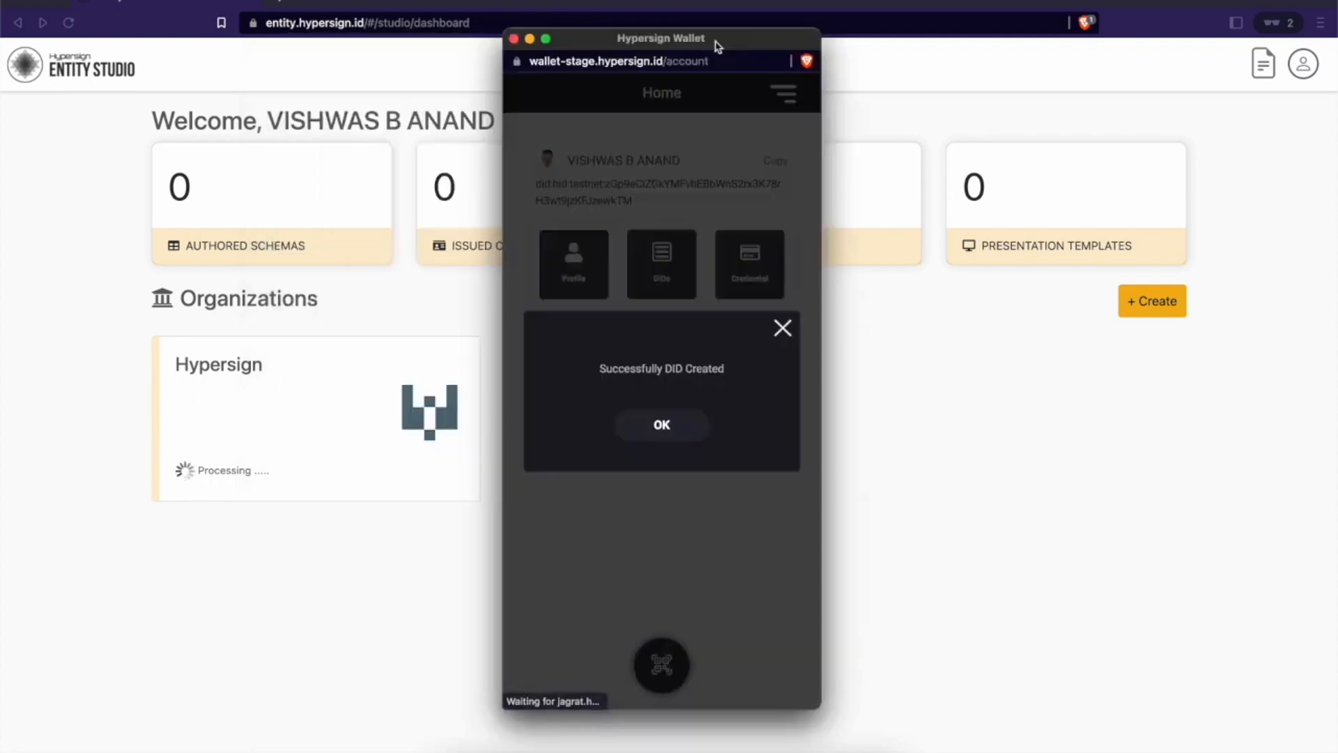
{"action": "left_click", "coordinate": [664, 423]}
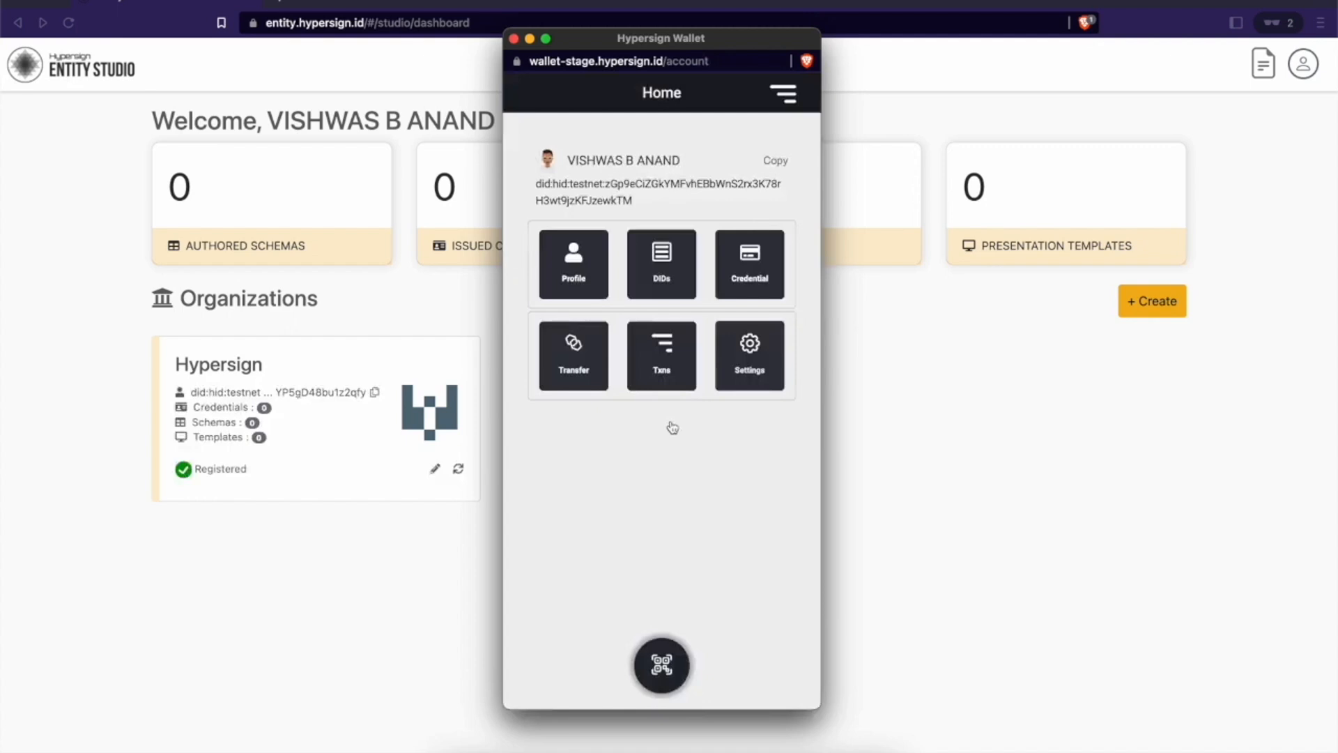
{"action": "left_click", "coordinate": [514, 38]}
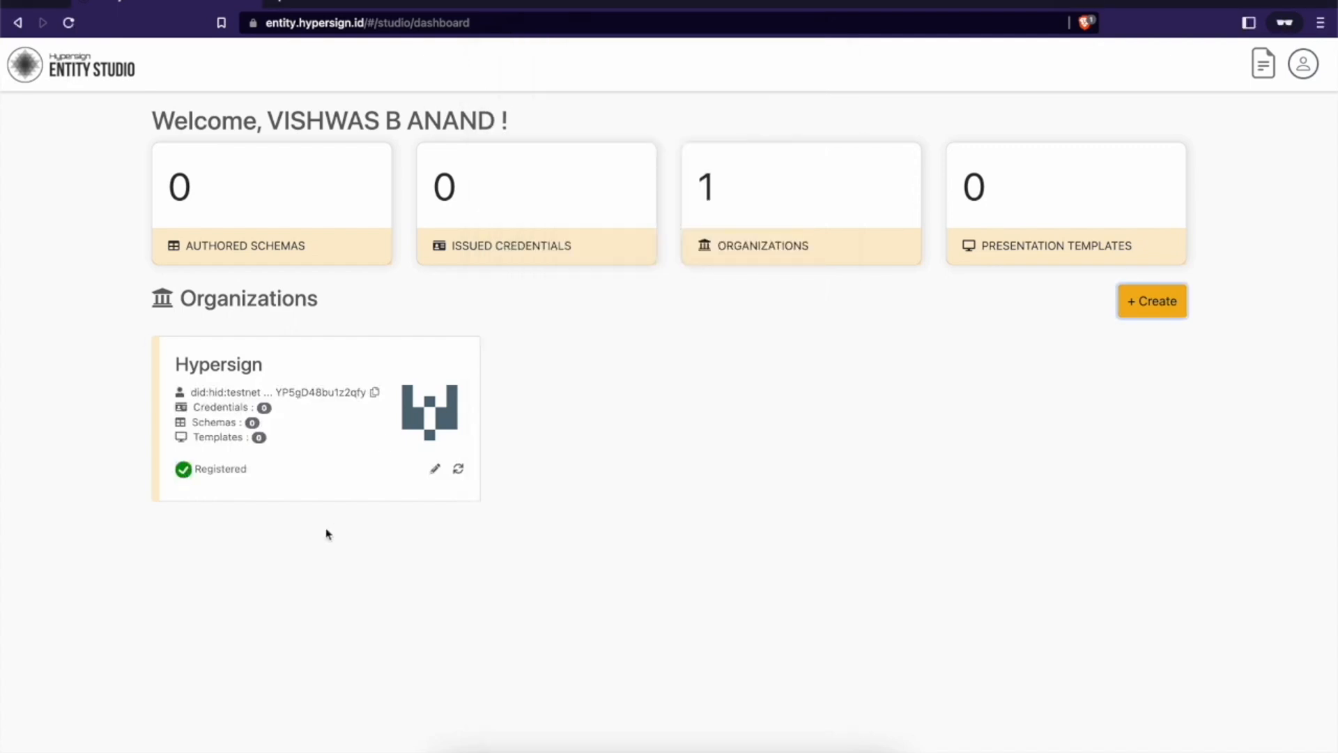
Step: Open the Hypersign organization's DID in the explorer and expand its single controller entry
{"action": "left_click", "coordinate": [340, 393]}
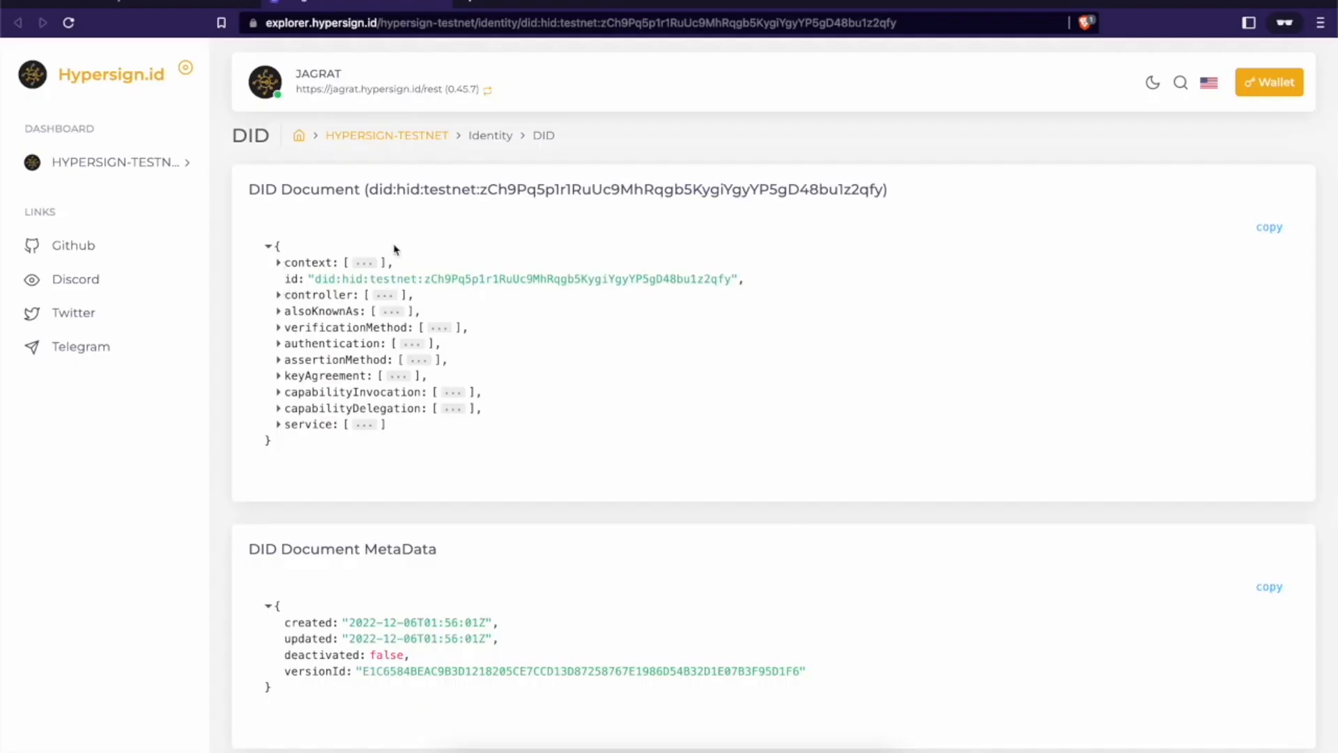
{"action": "left_click", "coordinate": [280, 298]}
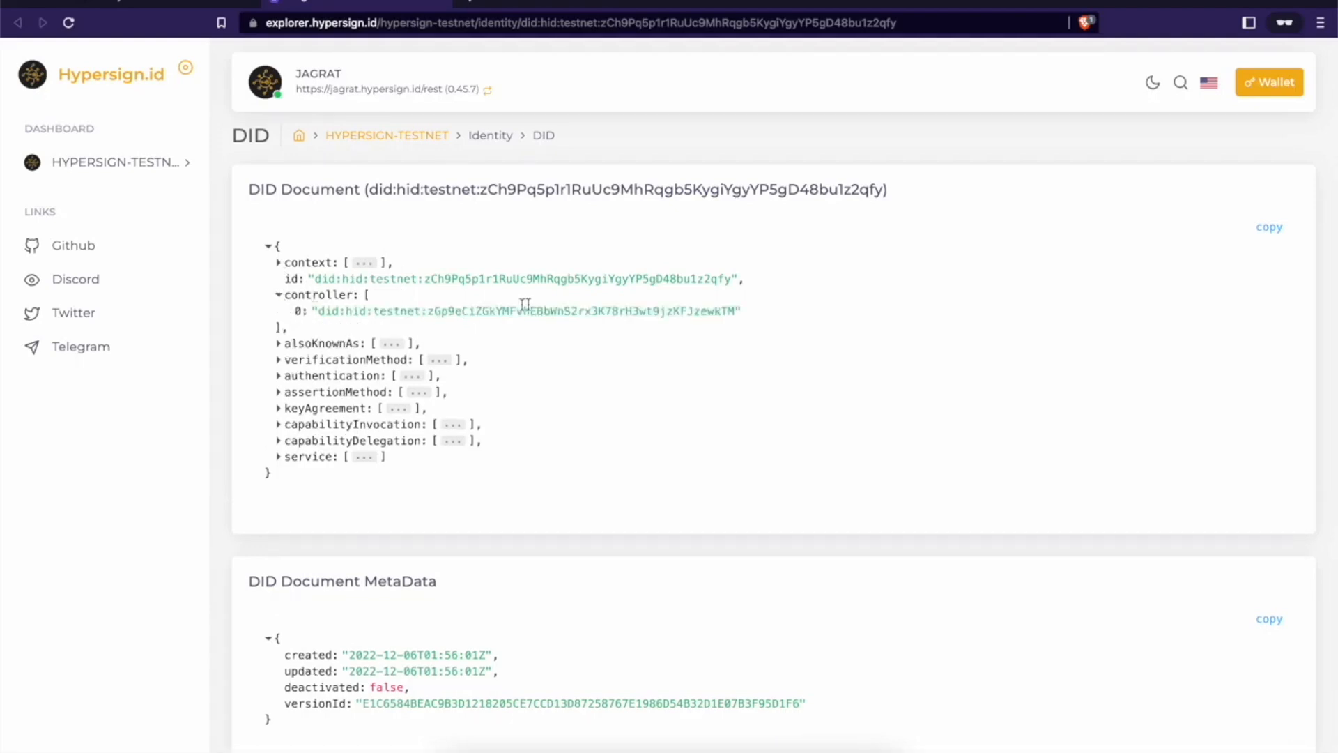
{"action": "left_click_drag", "start_coordinate": [416, 313], "coordinate": [579, 313]}
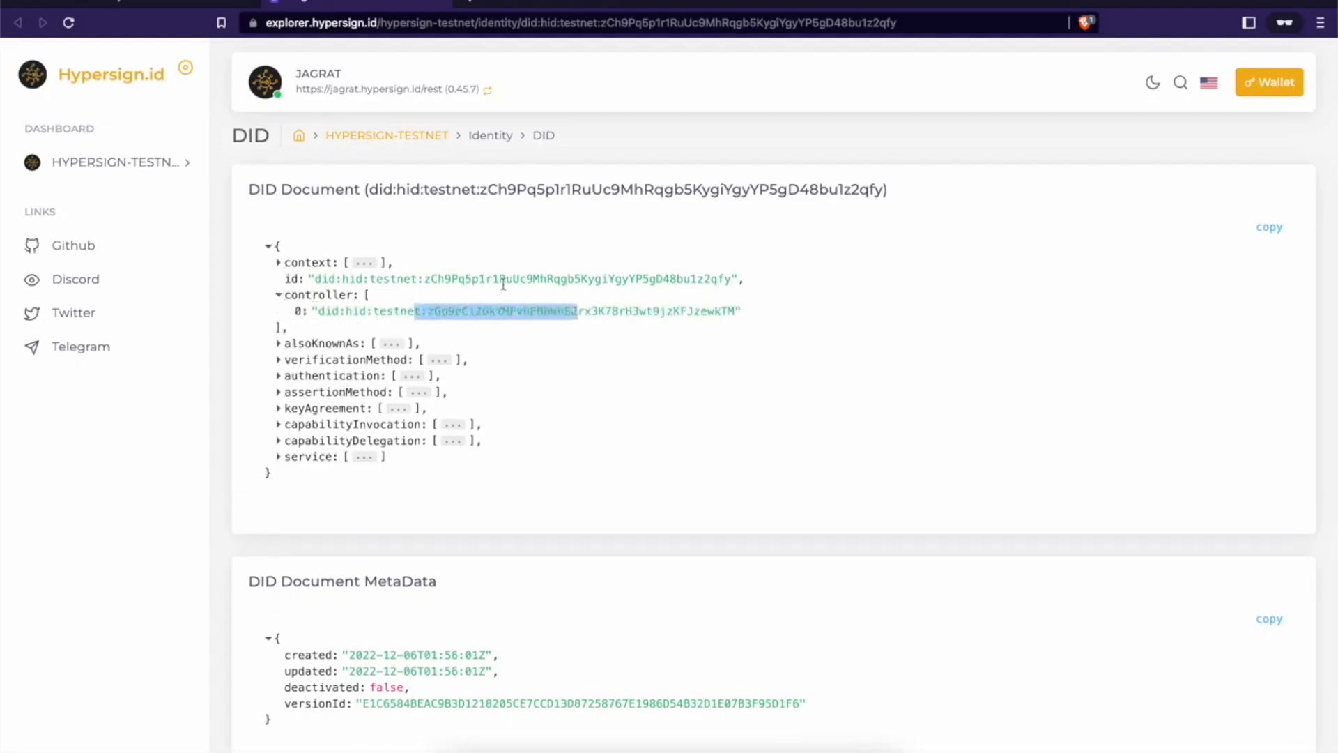
{"action": "left_click", "coordinate": [462, 277]}
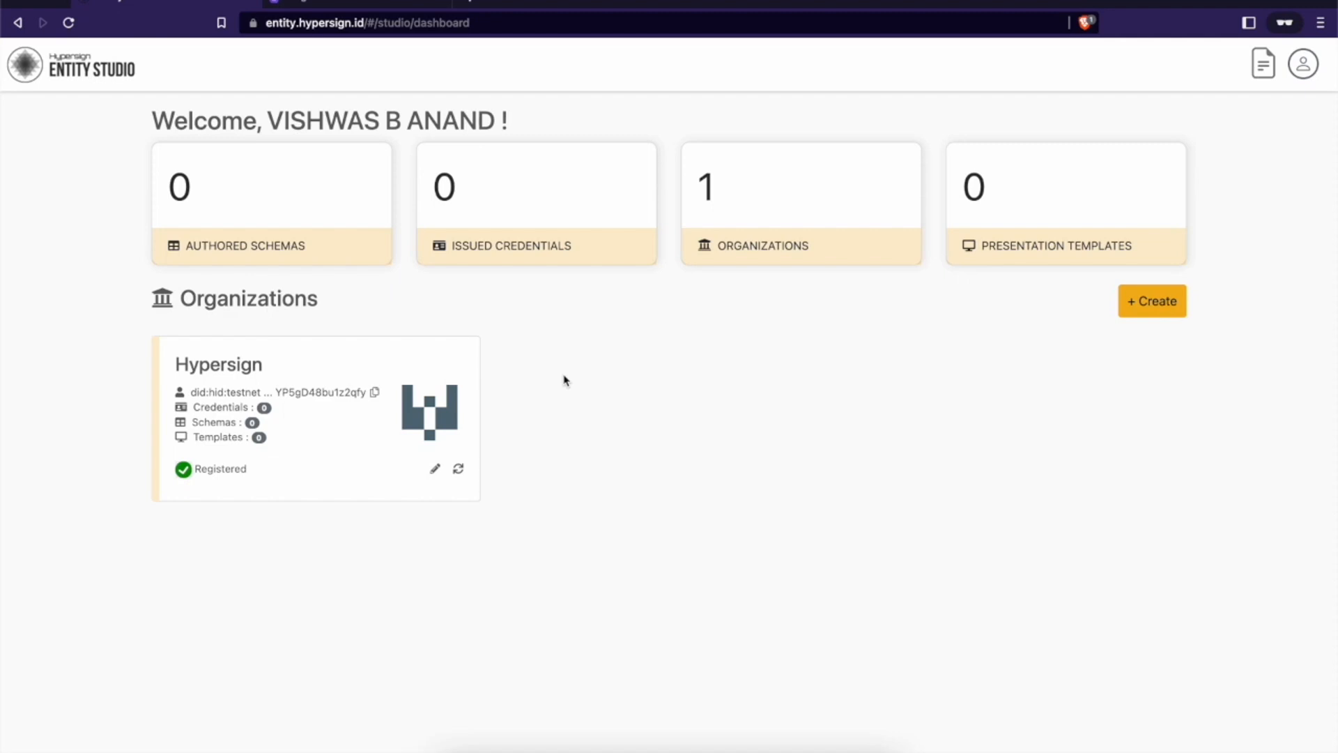
Step: Enter the Hypersign organization, start a new credential, and follow the Create Schema link
{"action": "left_click", "coordinate": [458, 473]}
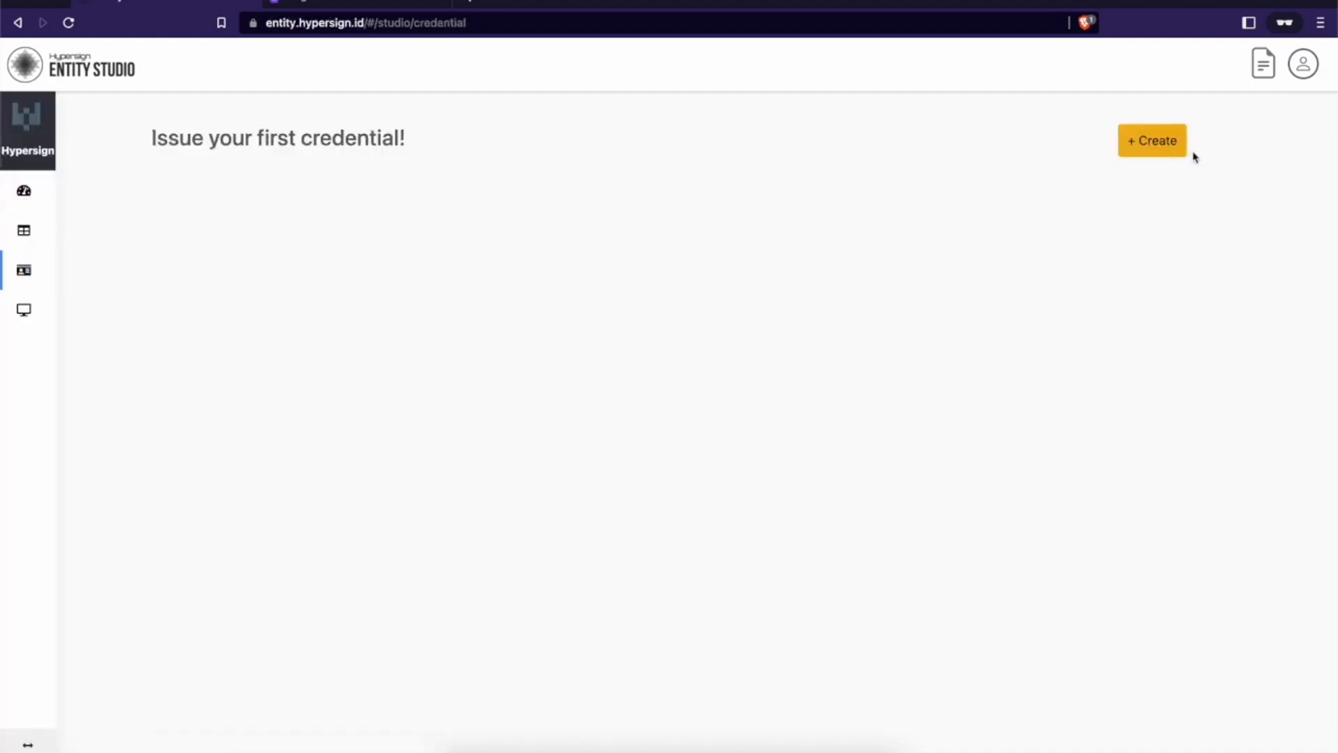
{"action": "left_click", "coordinate": [1156, 143]}
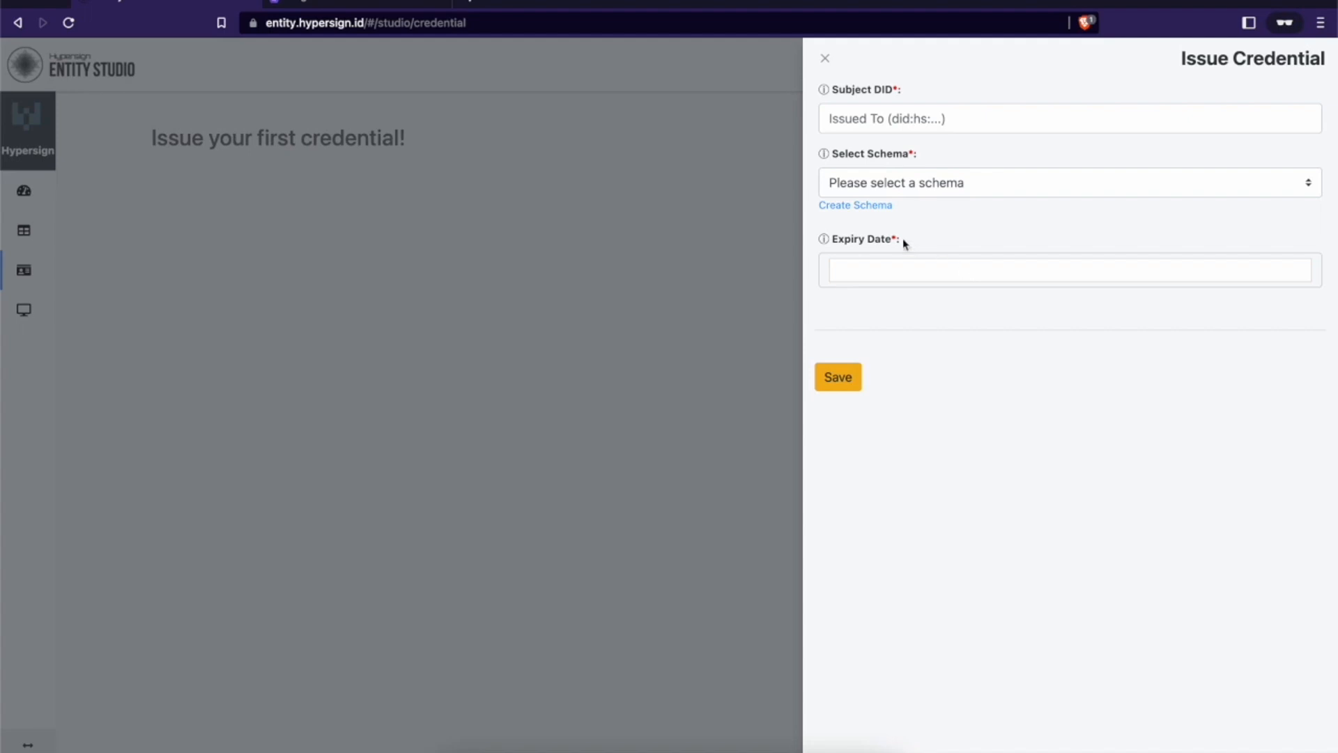
{"action": "left_click", "coordinate": [872, 206]}
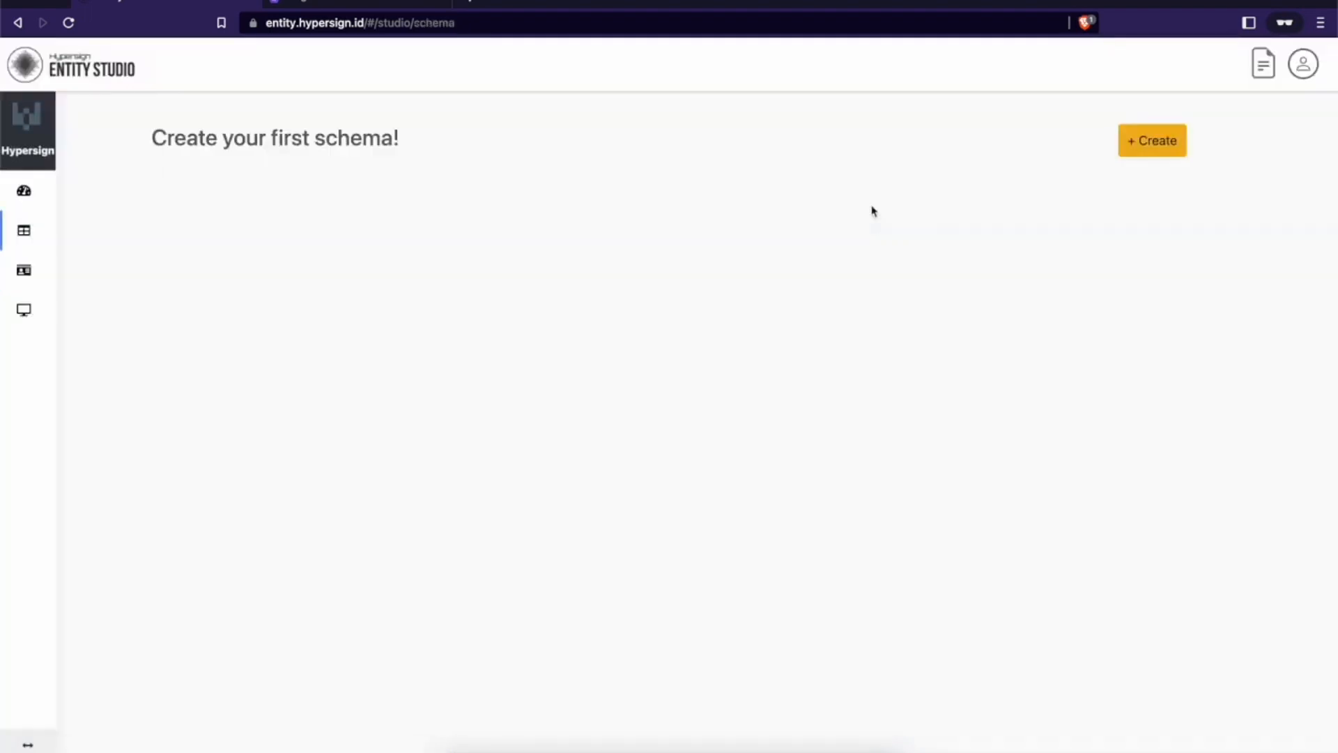
Step: Start a new schema named 'KYC credential' with a pasted description
{"action": "left_click", "coordinate": [1138, 144]}
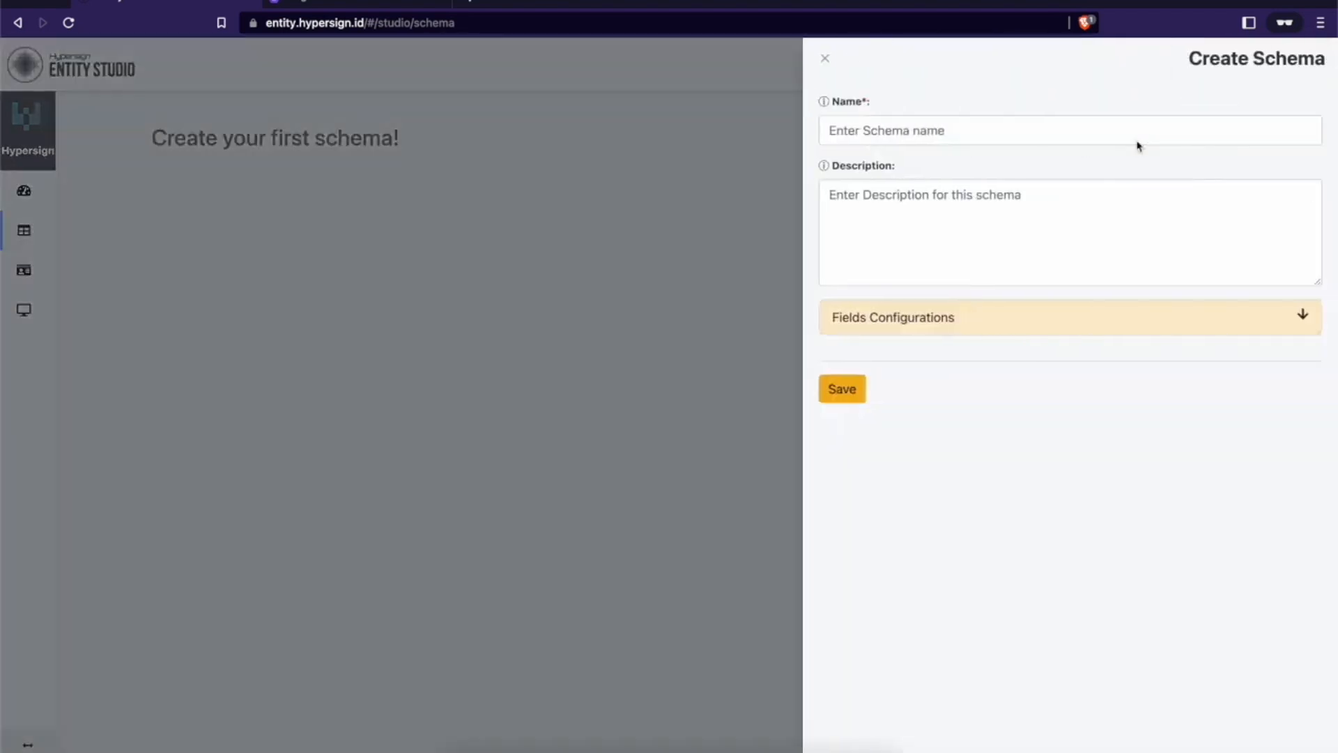
{"action": "left_click", "coordinate": [913, 139]}
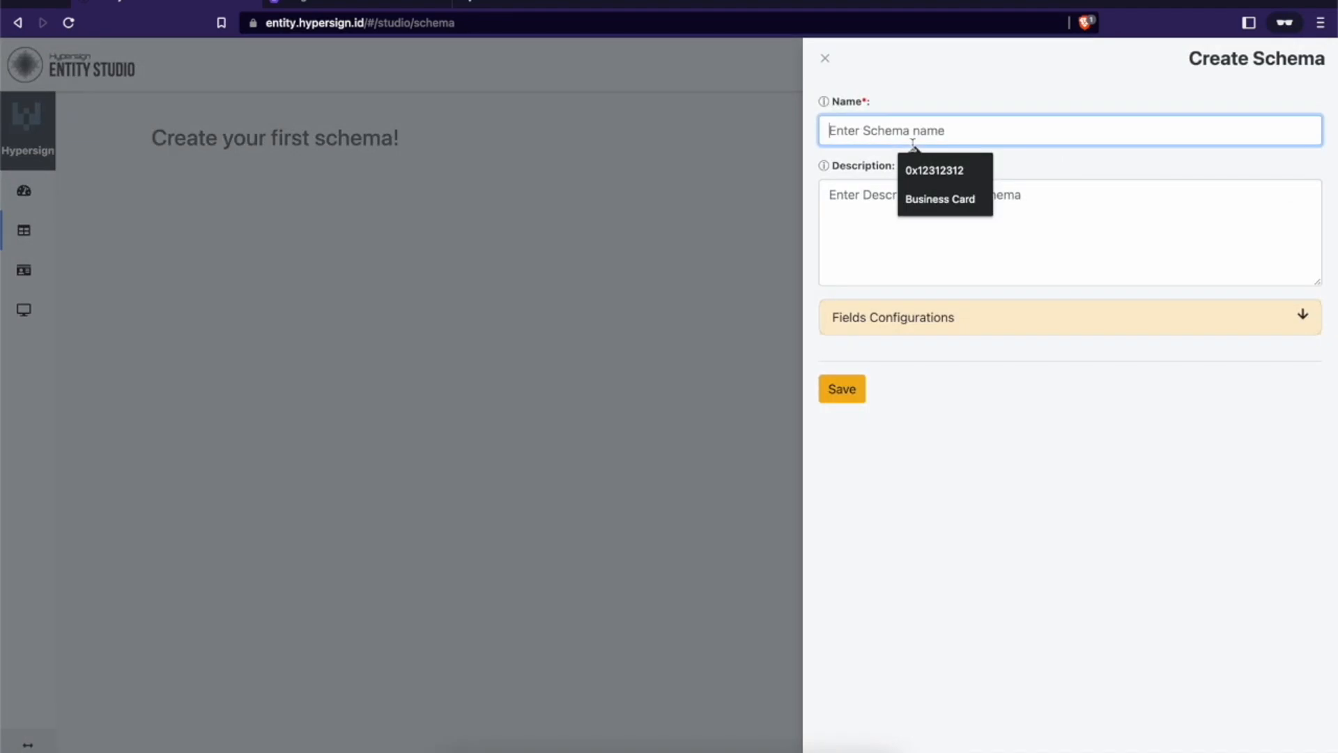
{"action": "type", "text": "KYC creden"}
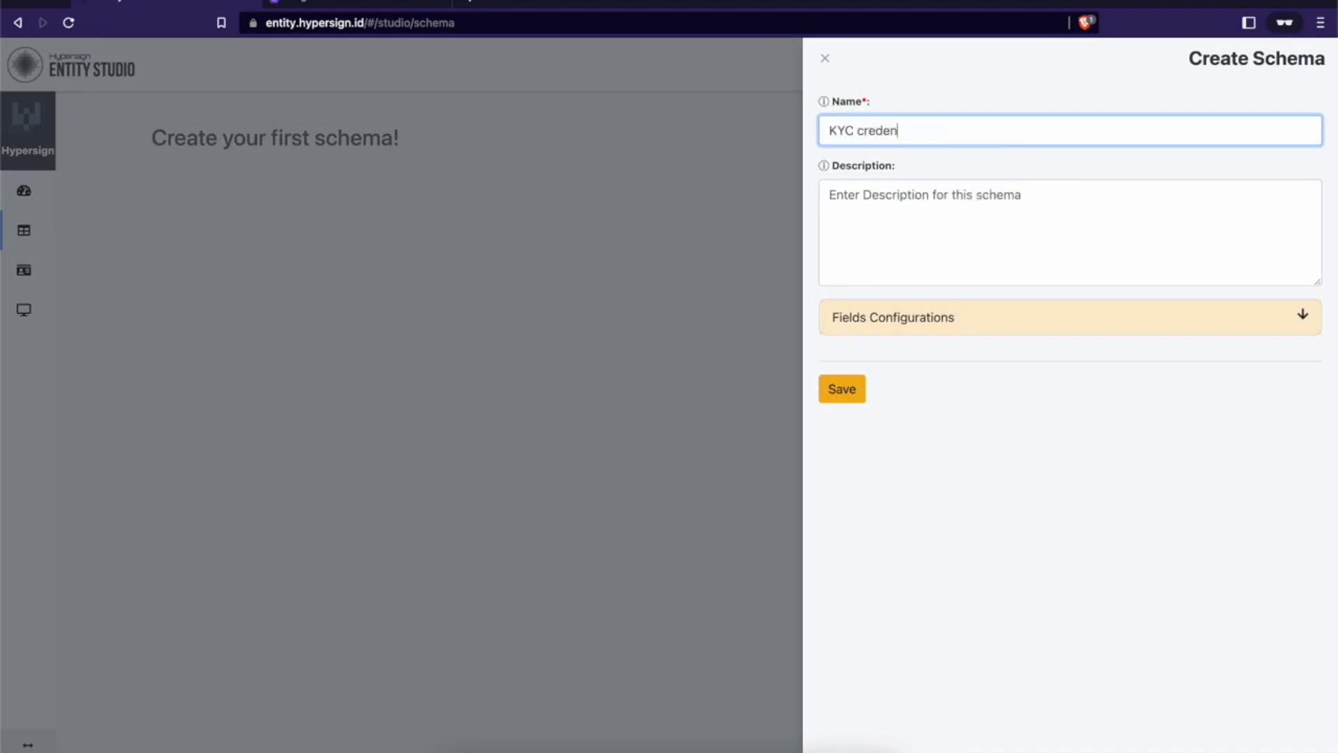
{"action": "type", "text": "tial"}
{"action": "key", "text": "Tab"}
{"action": "key", "text": "super+v"}
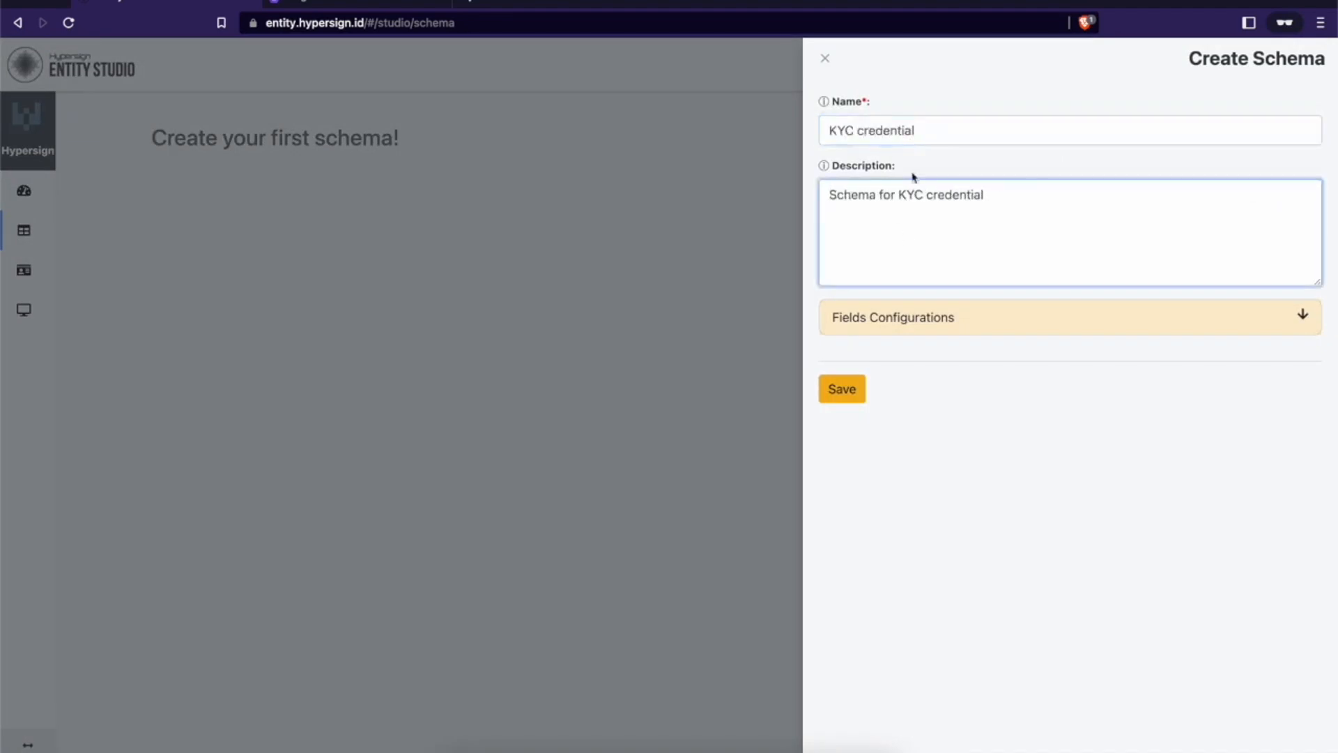
{"action": "left_click", "coordinate": [898, 317]}
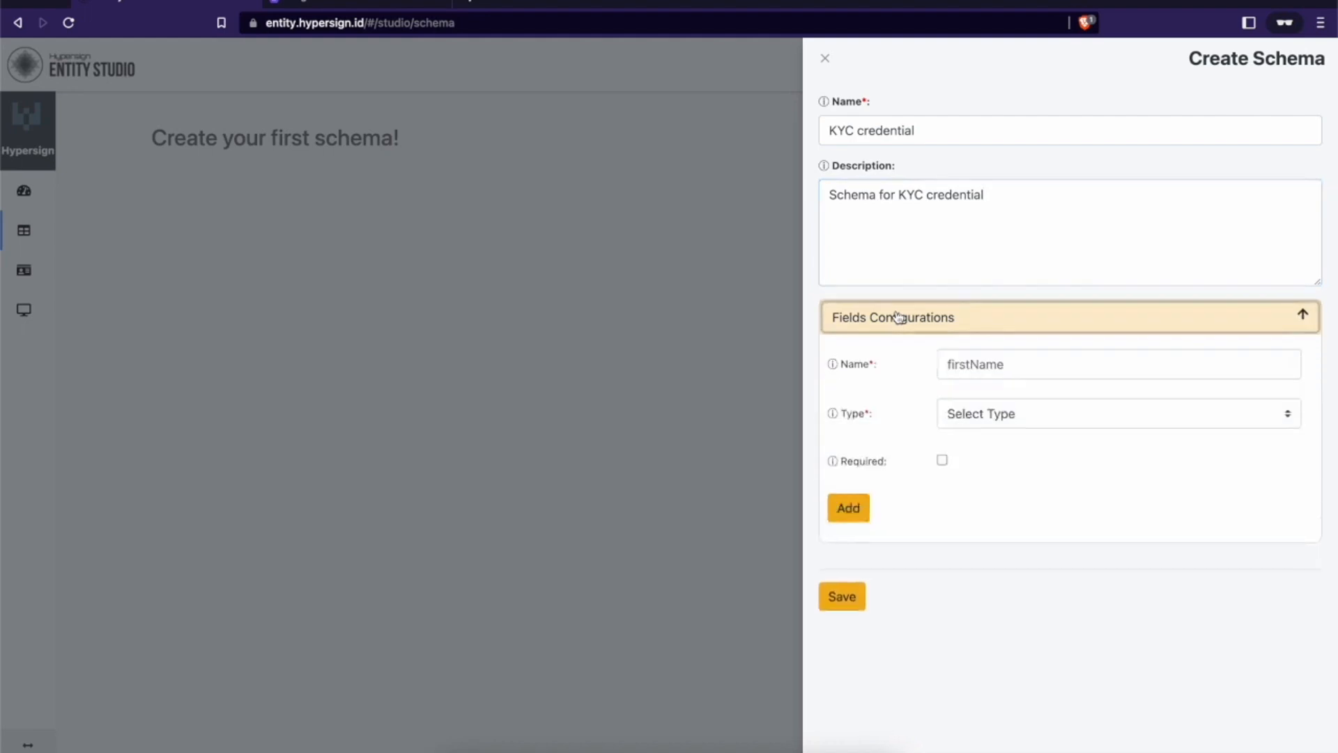
Step: Add a 'name' field of type string to the schema
{"action": "left_click", "coordinate": [985, 369]}
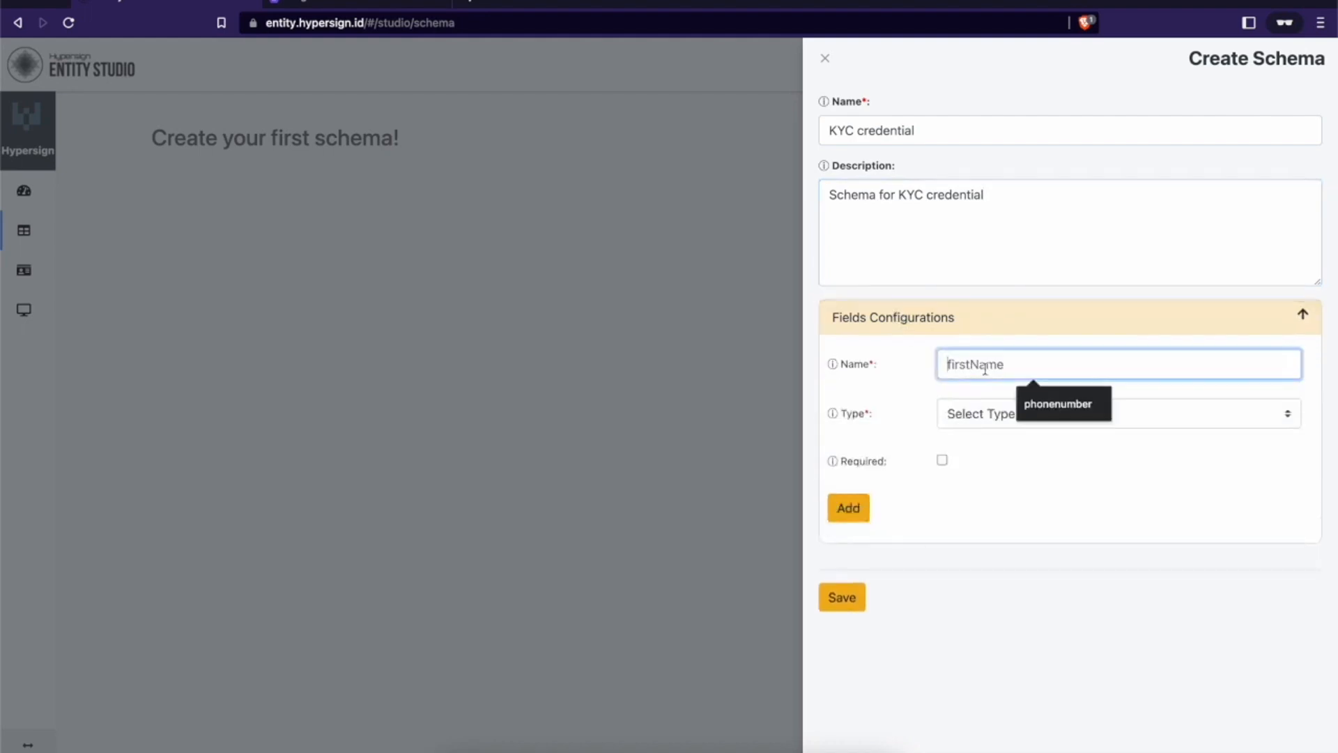
{"action": "type", "text": "name"}
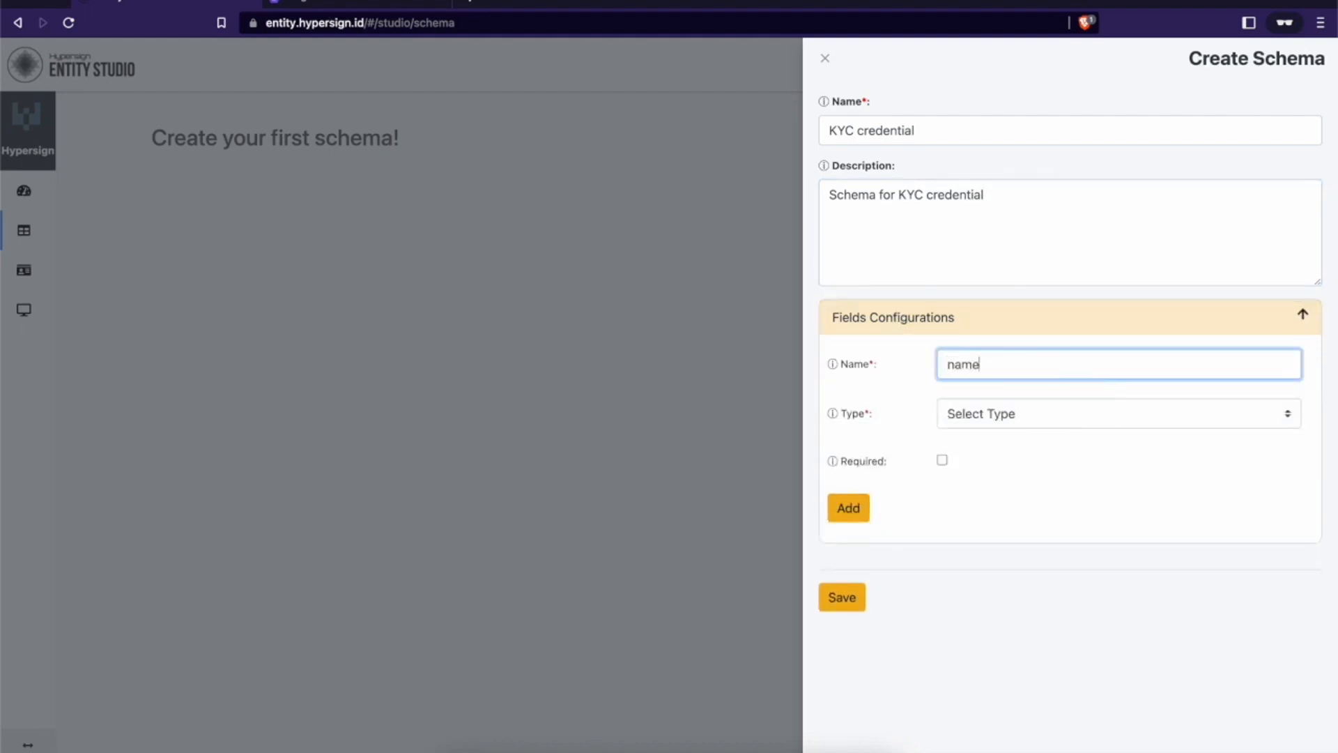
{"action": "left_click", "coordinate": [996, 414]}
{"action": "left_click", "coordinate": [984, 455]}
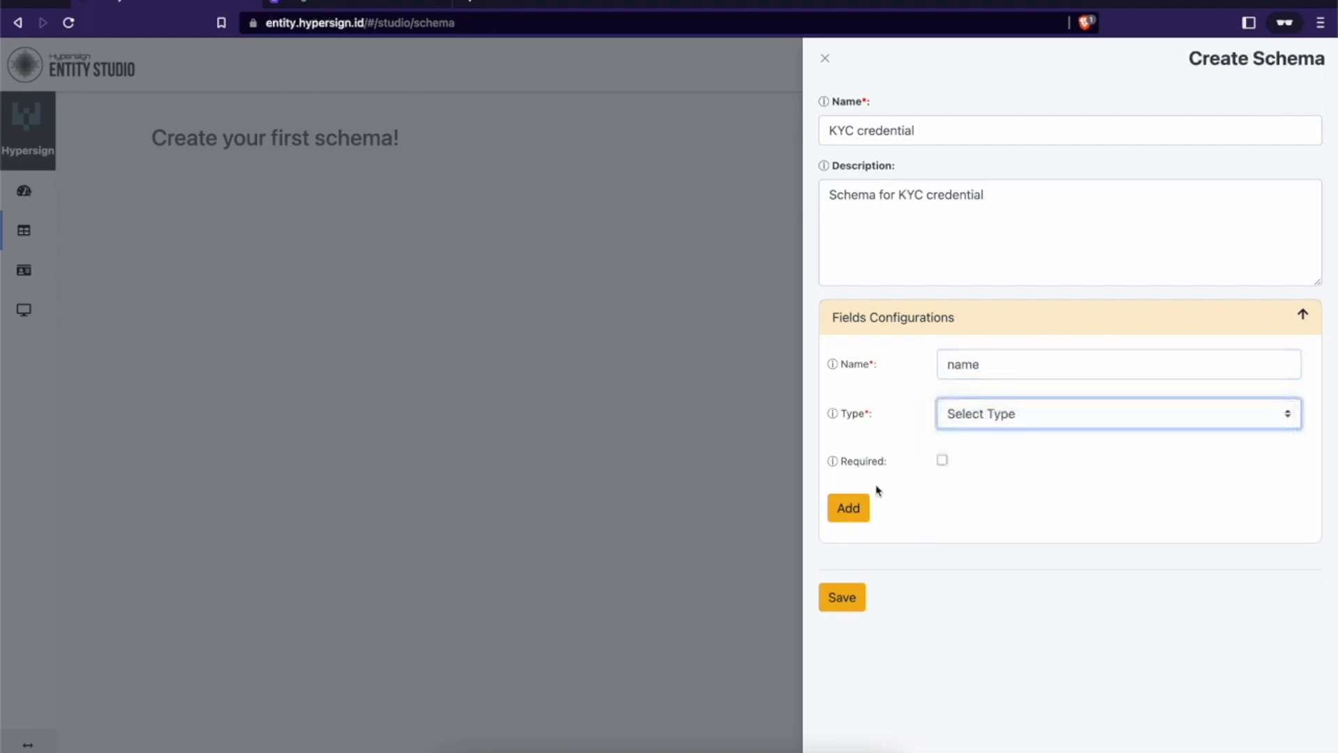
{"action": "left_click", "coordinate": [848, 508]}
Step: Add string fields 'walletAddress' and 'email' to the schema
{"action": "type", "text": "walletAdd"}
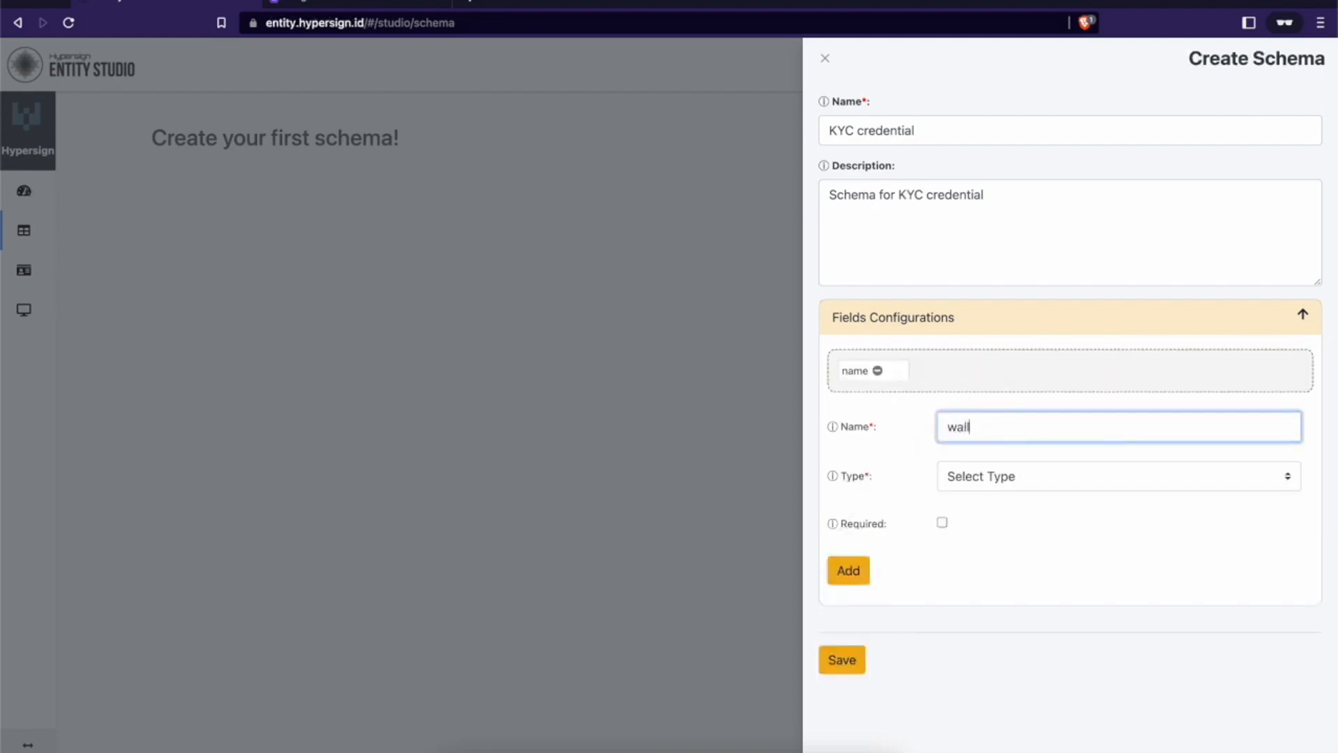
{"action": "key", "text": "BackSpace"}
{"action": "type", "text": "dress"}
{"action": "key", "text": "Tab"}
{"action": "left_click", "coordinate": [968, 479]}
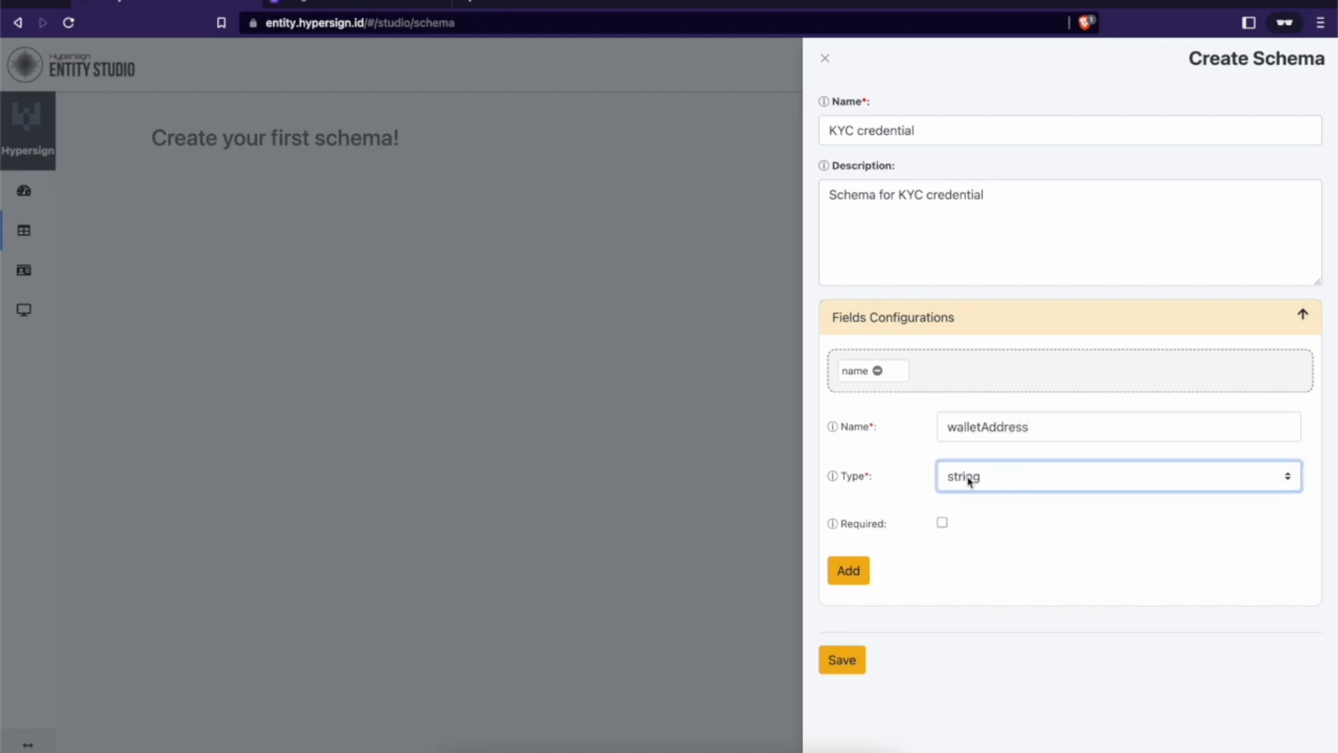
{"action": "left_click", "coordinate": [854, 572]}
{"action": "left_click", "coordinate": [982, 430]}
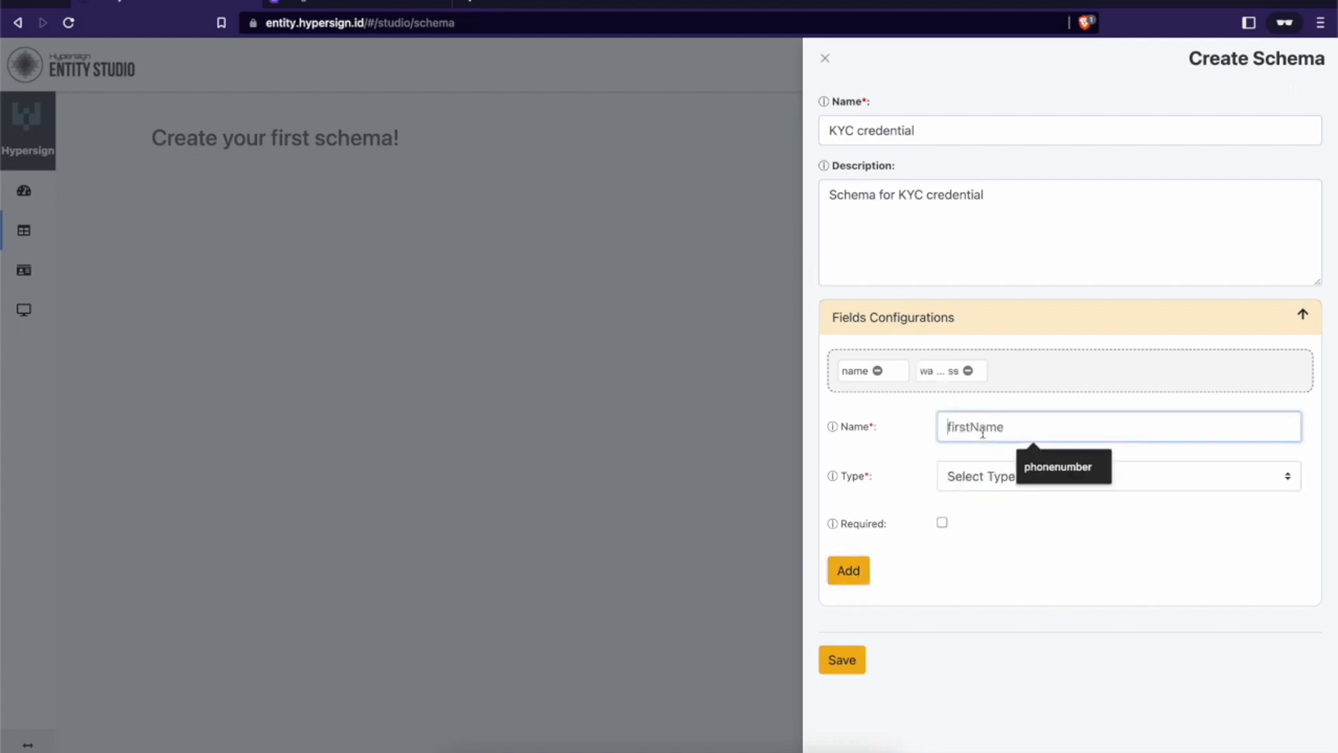
{"action": "left_click", "coordinate": [848, 570]}
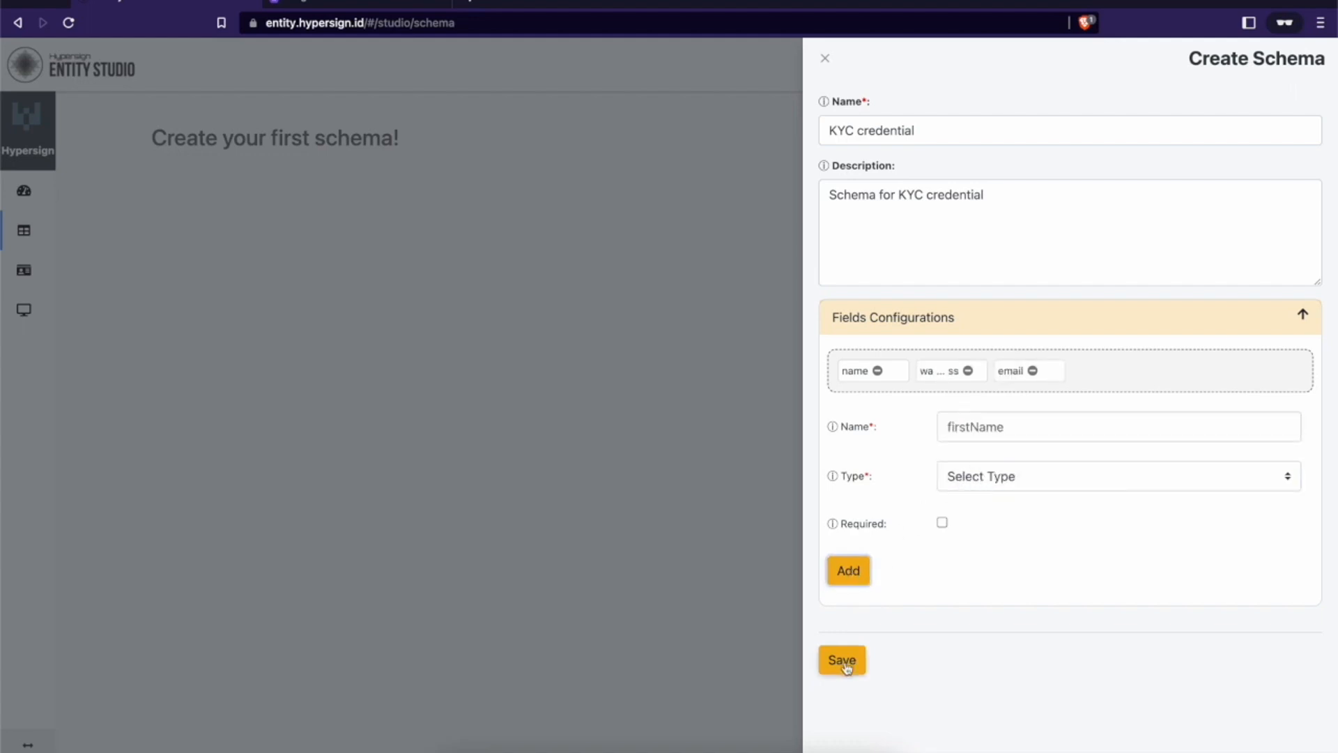
Step: Save the schema, authorize signing in the wallet, and dismiss the hash dialog
{"action": "left_click", "coordinate": [844, 662]}
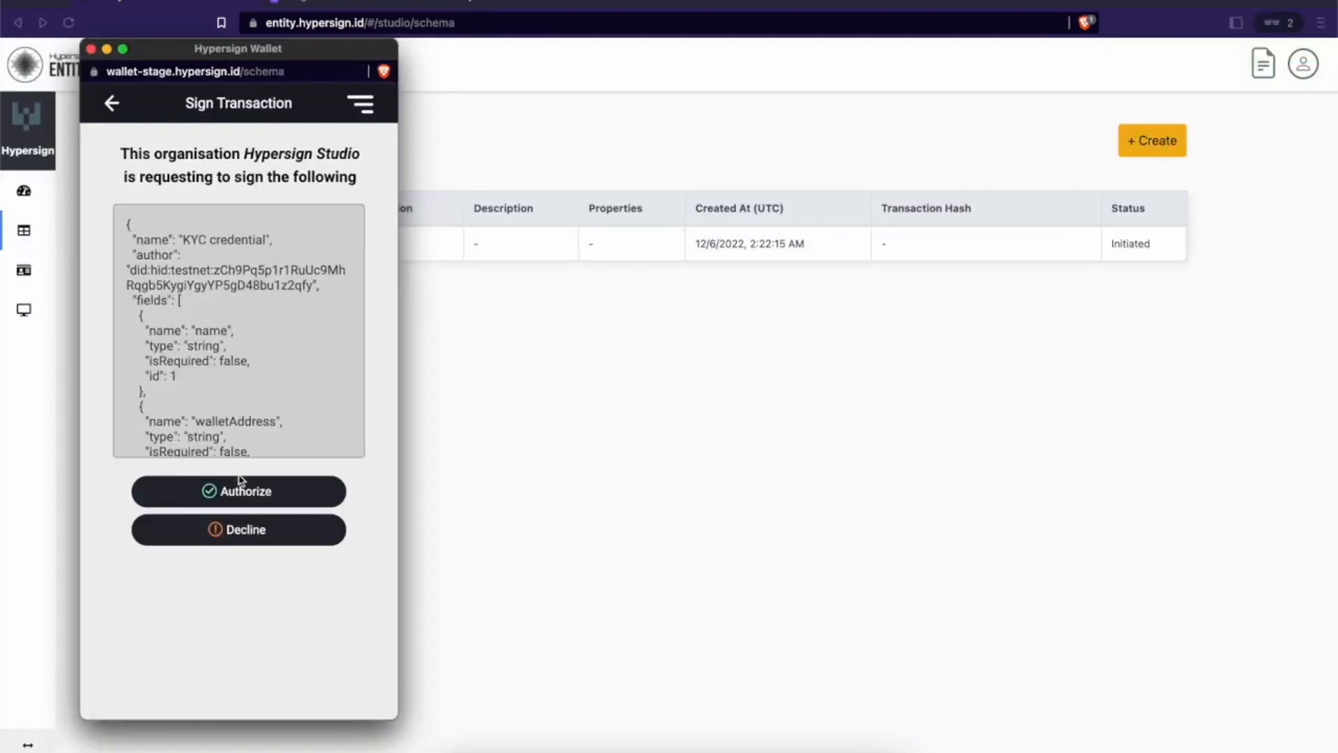
{"action": "left_click", "coordinate": [239, 495]}
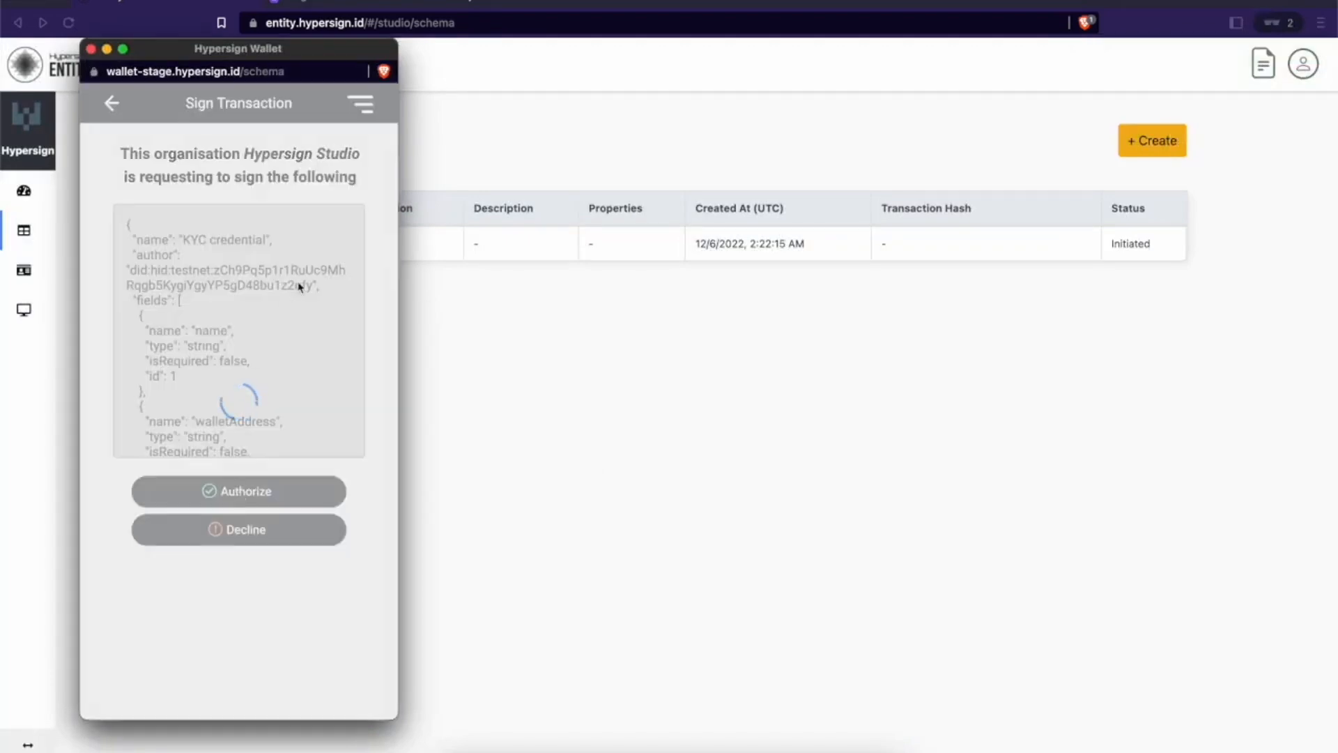
{"action": "left_click_drag", "start_coordinate": [349, 58], "coordinate": [675, 60]}
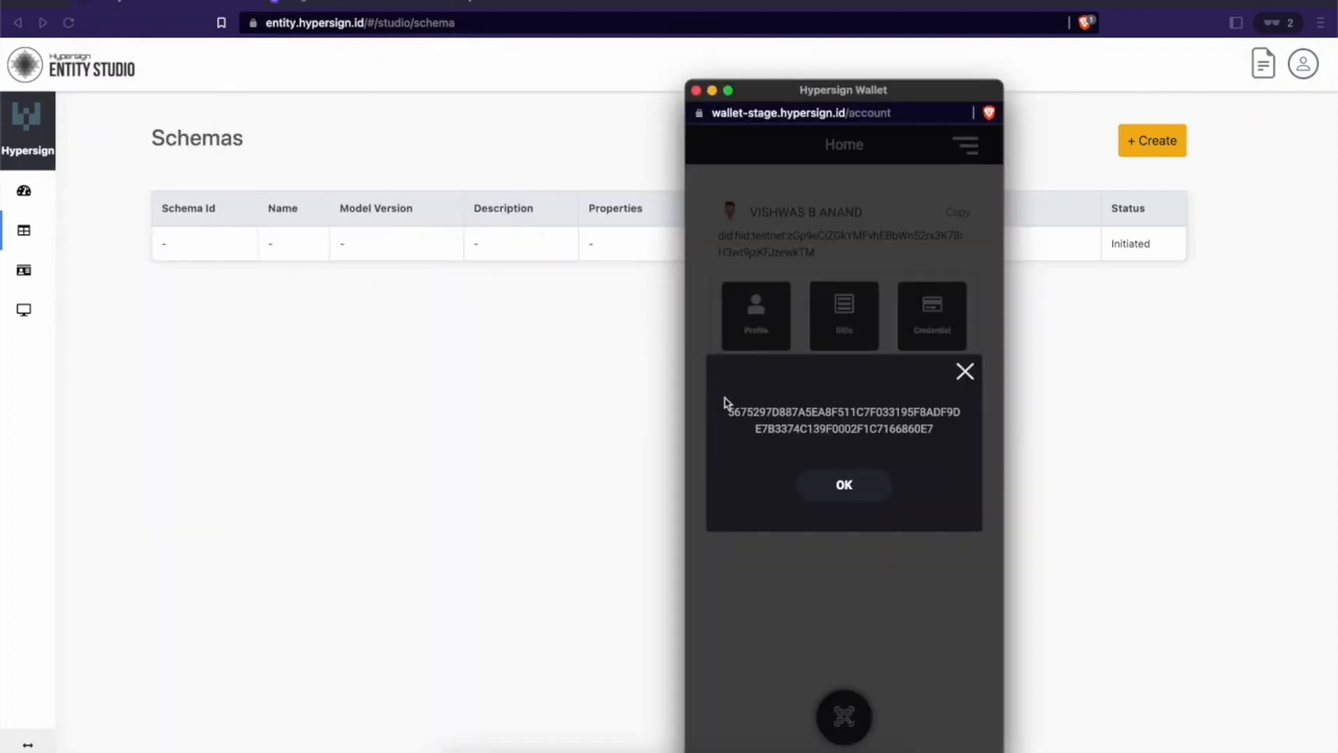
{"action": "left_click", "coordinate": [844, 486]}
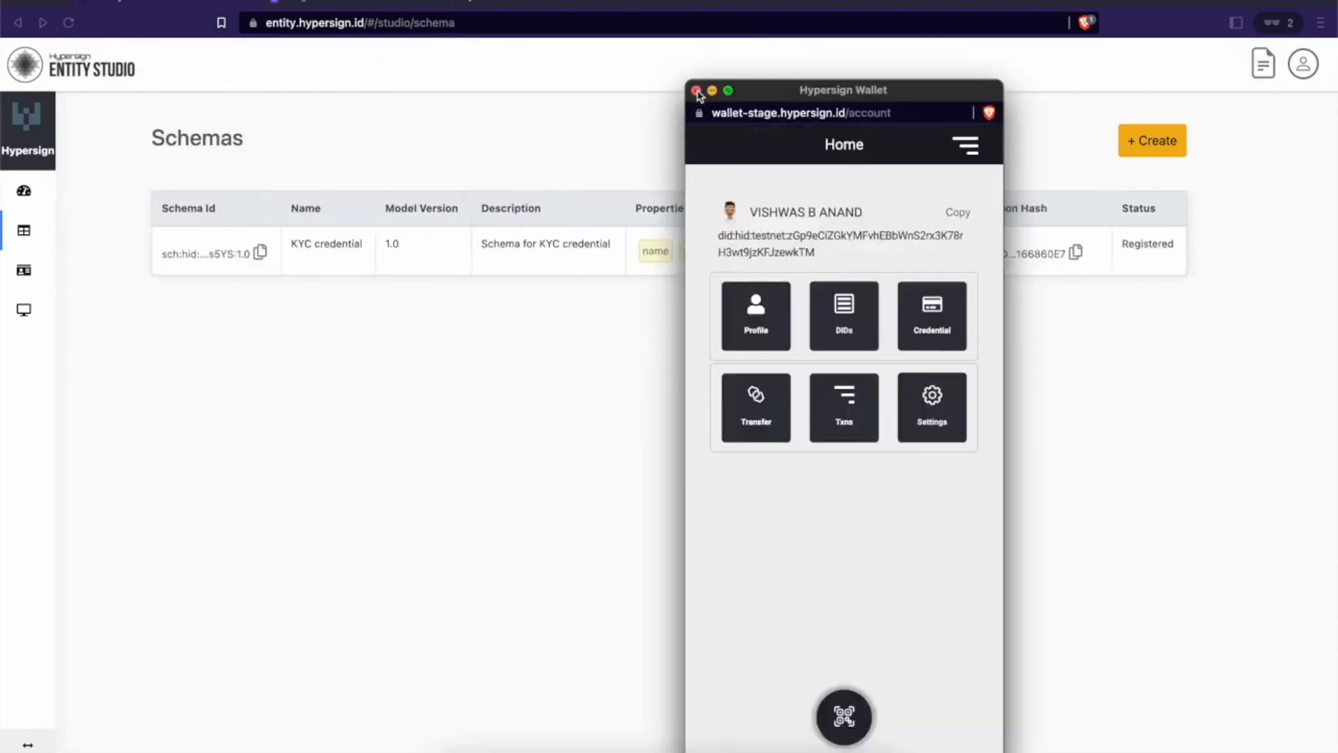
Step: Open the KYC credential schema in the explorer and expand its properties
{"action": "left_click", "coordinate": [206, 255]}
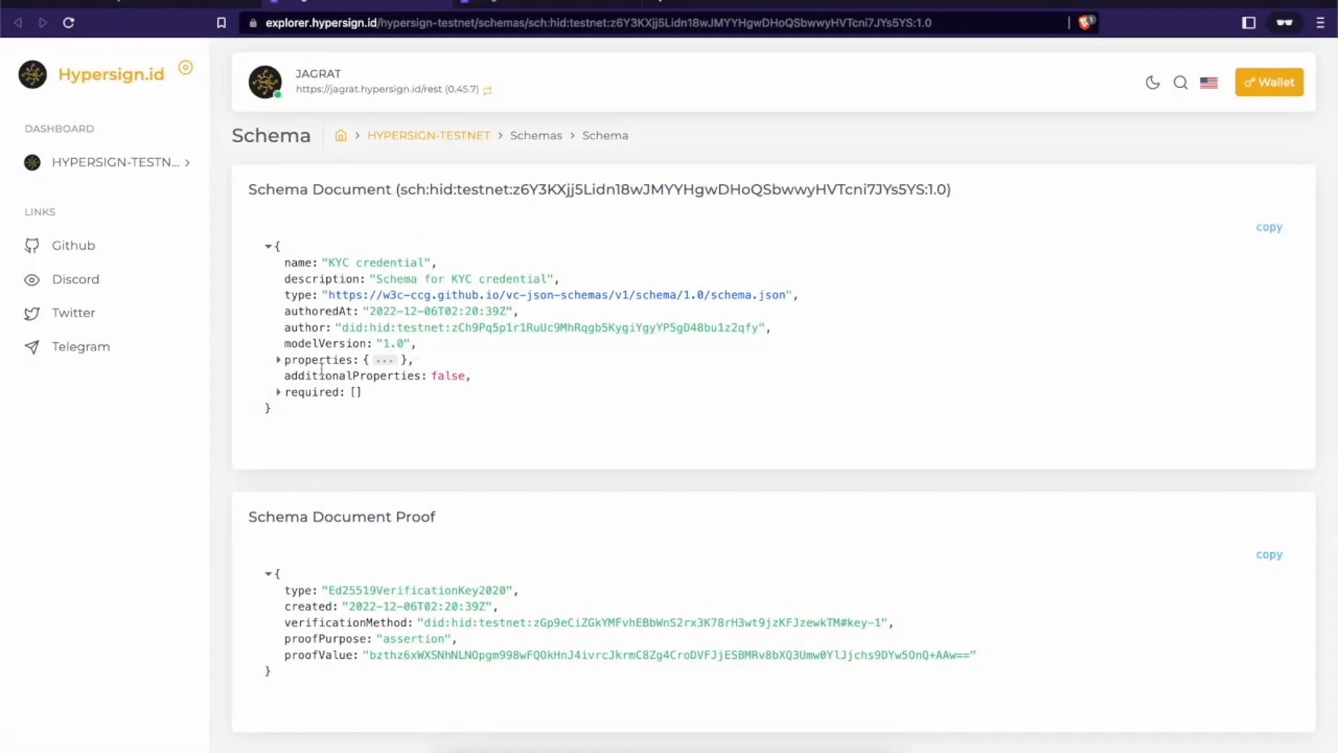
{"action": "left_click", "coordinate": [279, 362]}
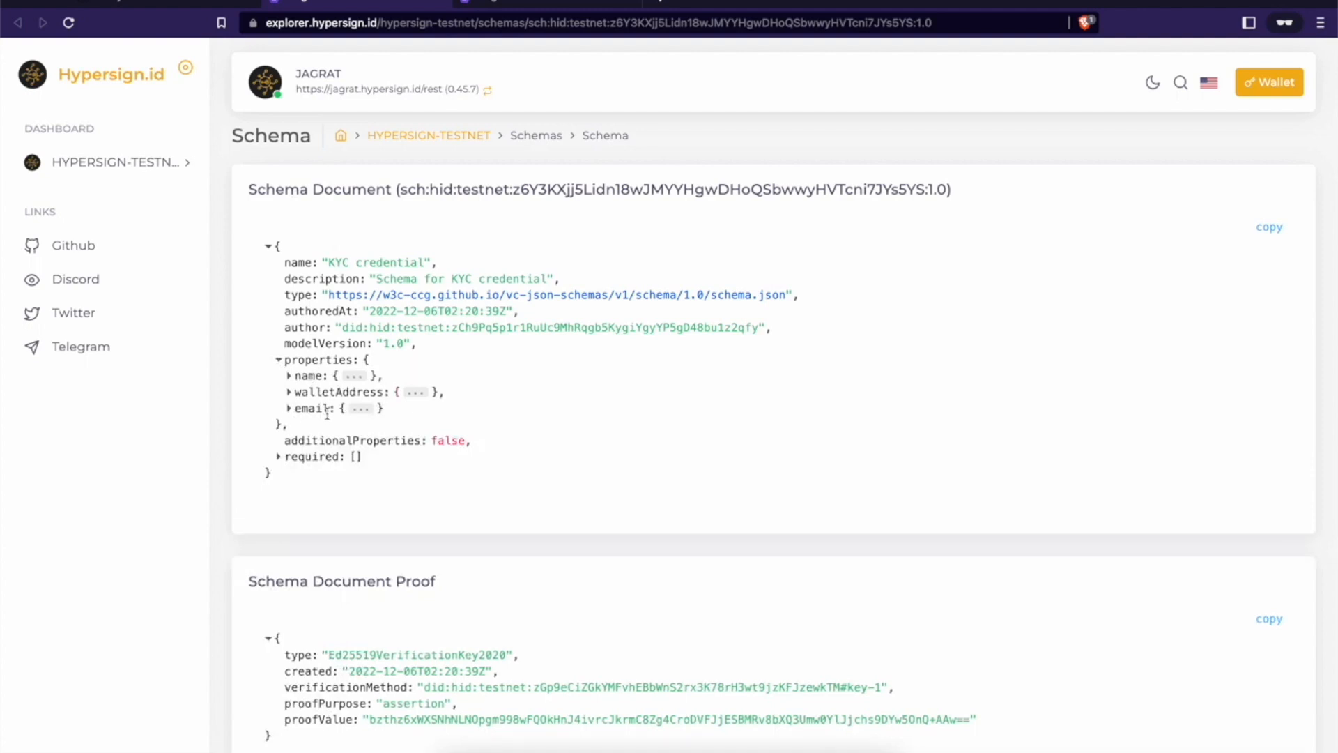
{"action": "left_click_drag", "start_coordinate": [348, 327], "coordinate": [644, 329]}
{"action": "left_click", "coordinate": [645, 329]}
Step: Open the author's DID document and compare its id with the schema's author DID
{"action": "left_click", "coordinate": [514, 327]}
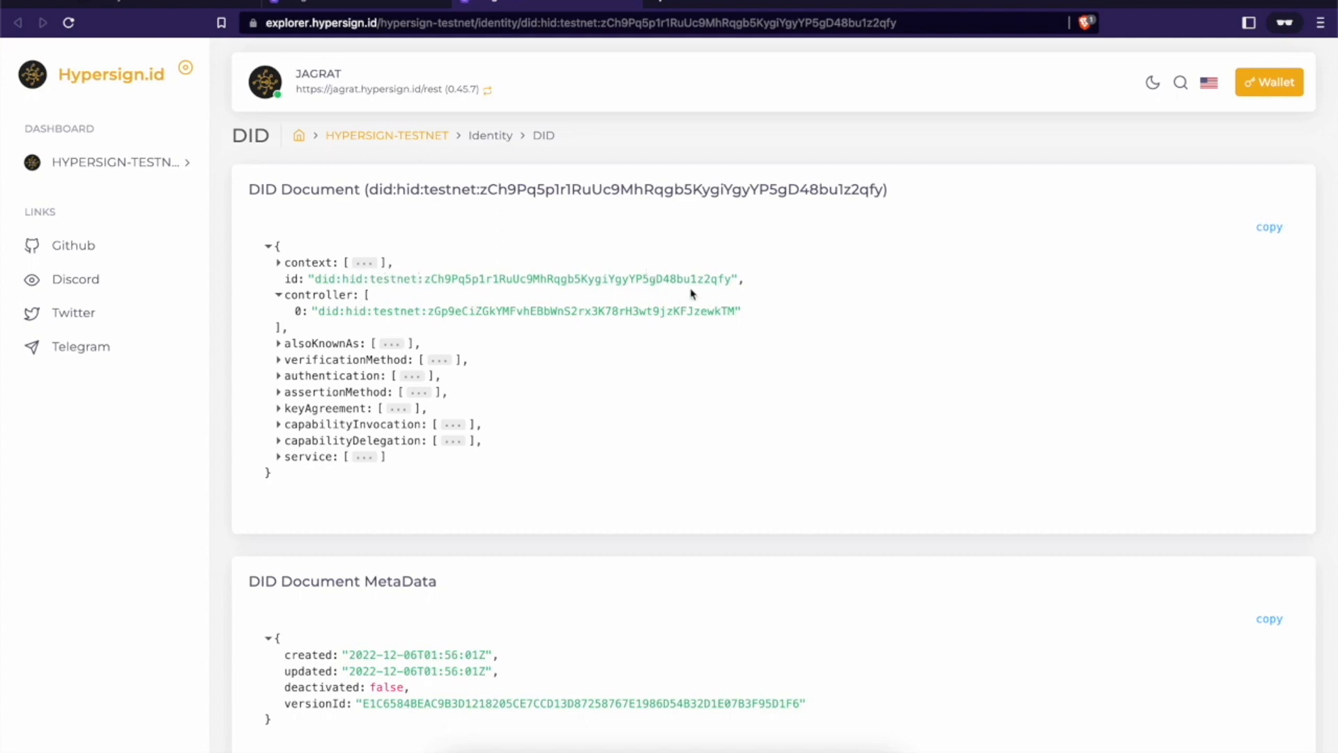
{"action": "left_click_drag", "start_coordinate": [697, 279], "coordinate": [726, 281]}
{"action": "left_click", "coordinate": [371, 3]}
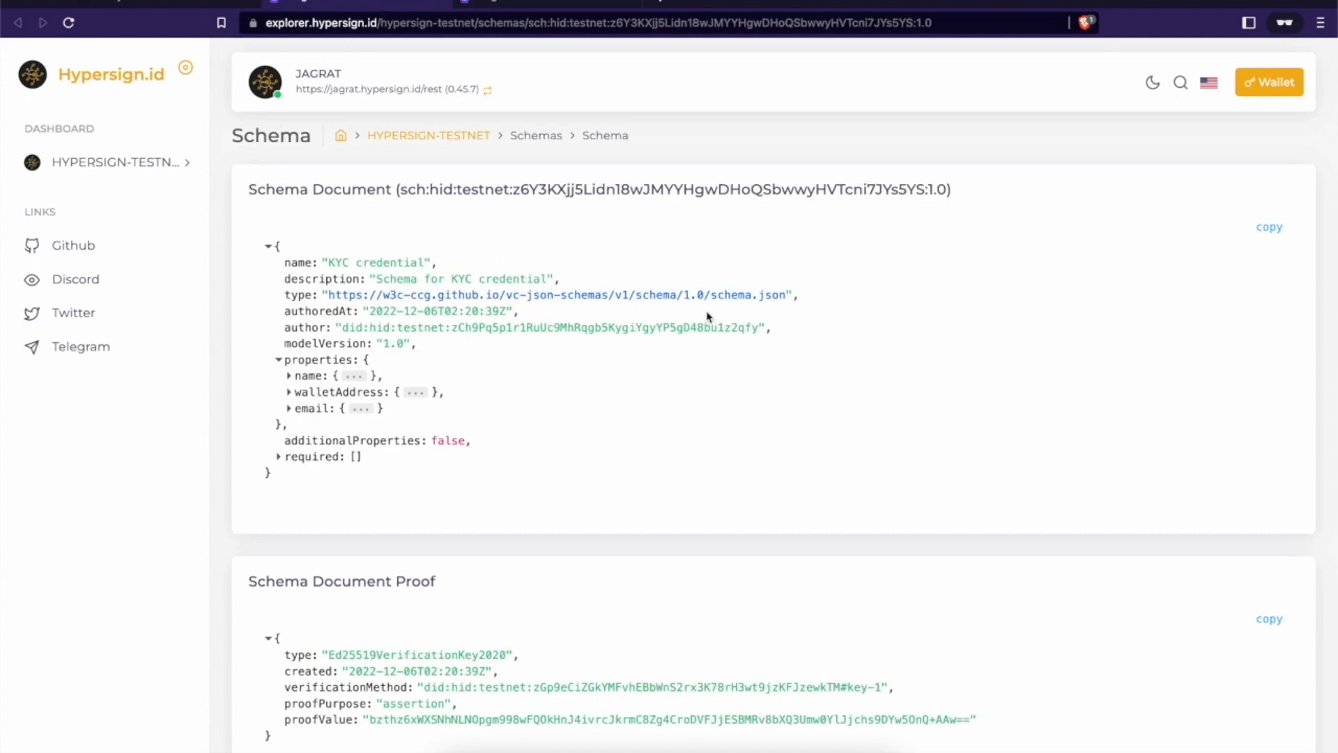
{"action": "left_click_drag", "start_coordinate": [727, 327], "coordinate": [765, 327]}
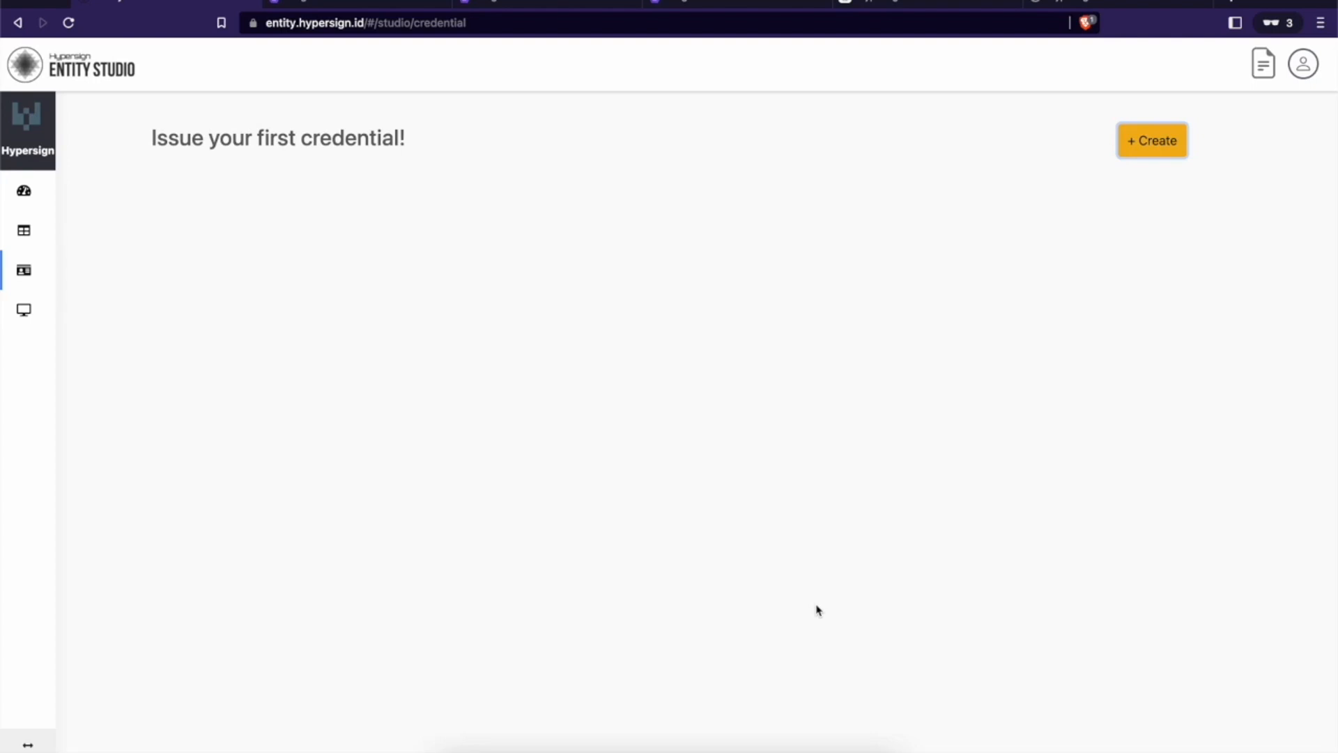
Step: Copy the wallet's DID from the Hypersign Wallet home page
{"action": "left_click", "coordinate": [919, 4]}
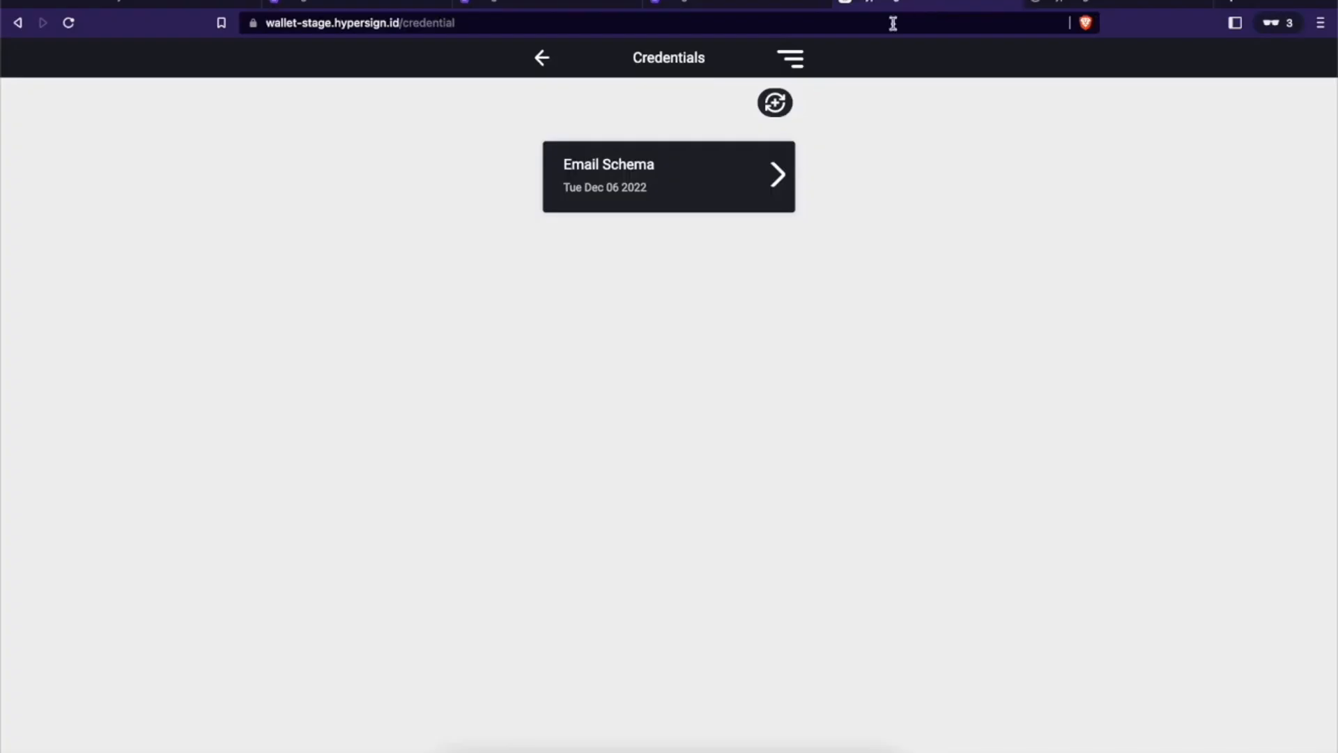
{"action": "left_click", "coordinate": [542, 60]}
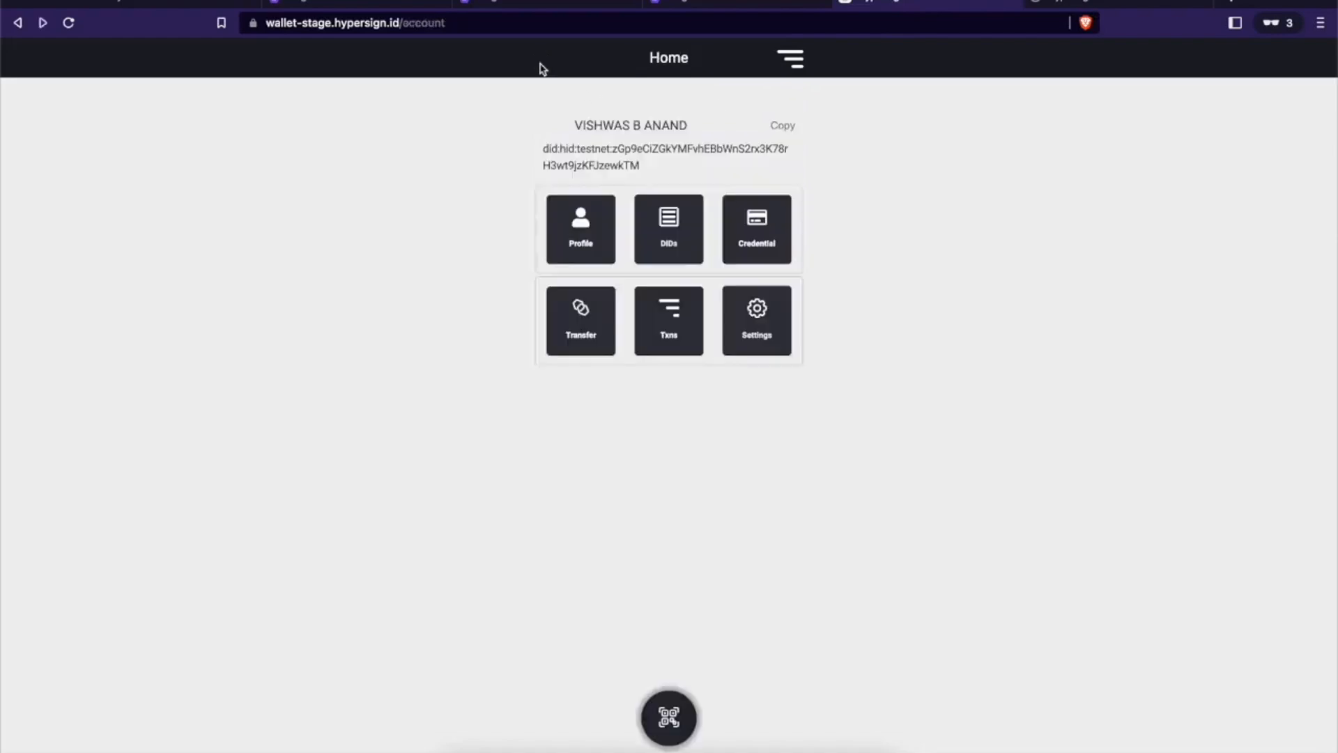
{"action": "left_click", "coordinate": [777, 131]}
Step: Start a new Issue Credential form in Entity Studio, ready for the subject DID
{"action": "left_click", "coordinate": [186, 3]}
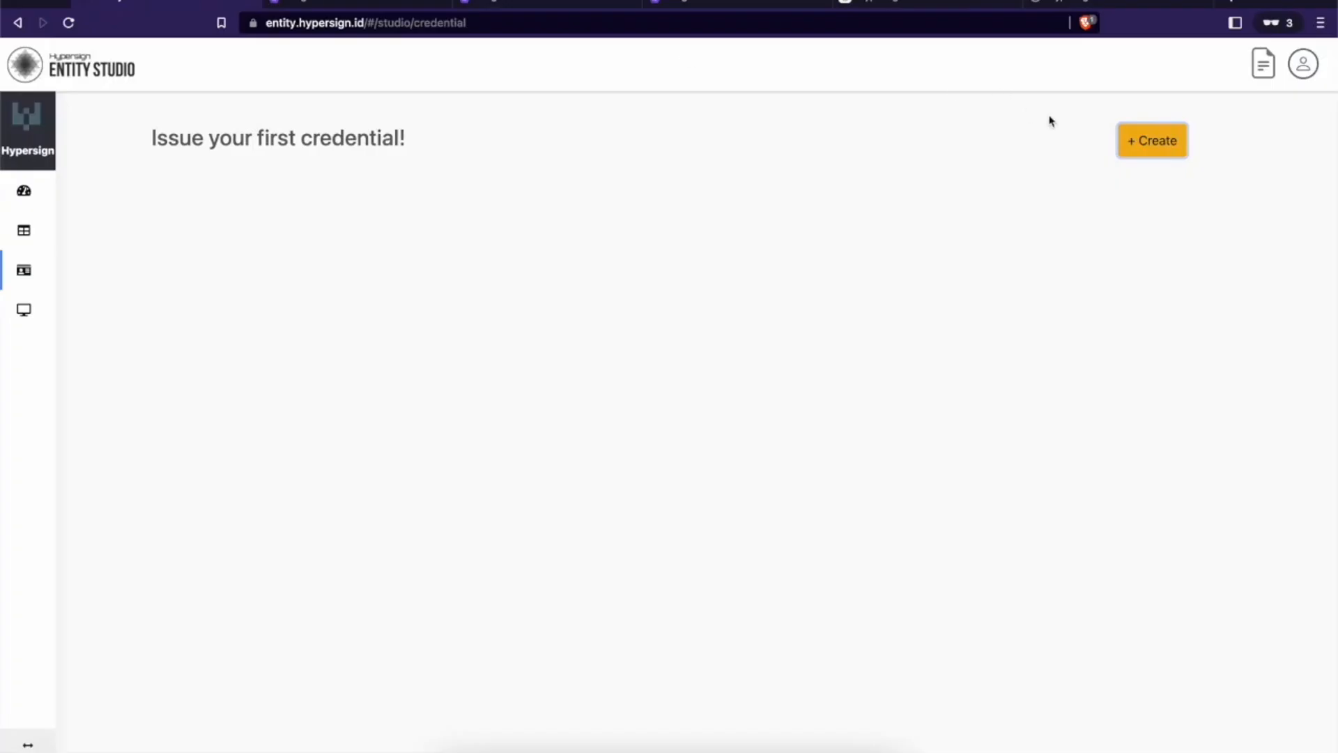
{"action": "left_click", "coordinate": [1122, 138]}
{"action": "left_click", "coordinate": [949, 118]}
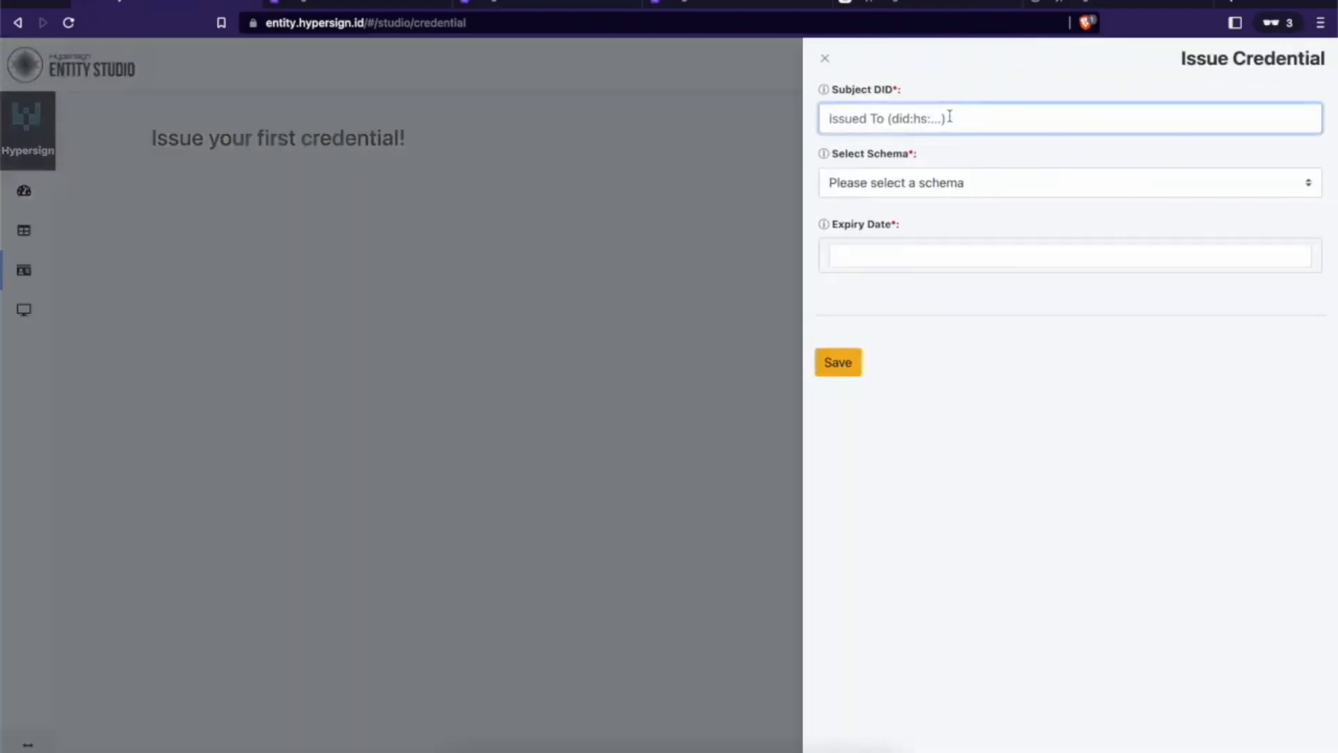
Step: Paste the copied DID as subject, choose the KYC credential schema, and enter the holder's name
{"action": "key", "text": "super+v"}
{"action": "left_click", "coordinate": [922, 184]}
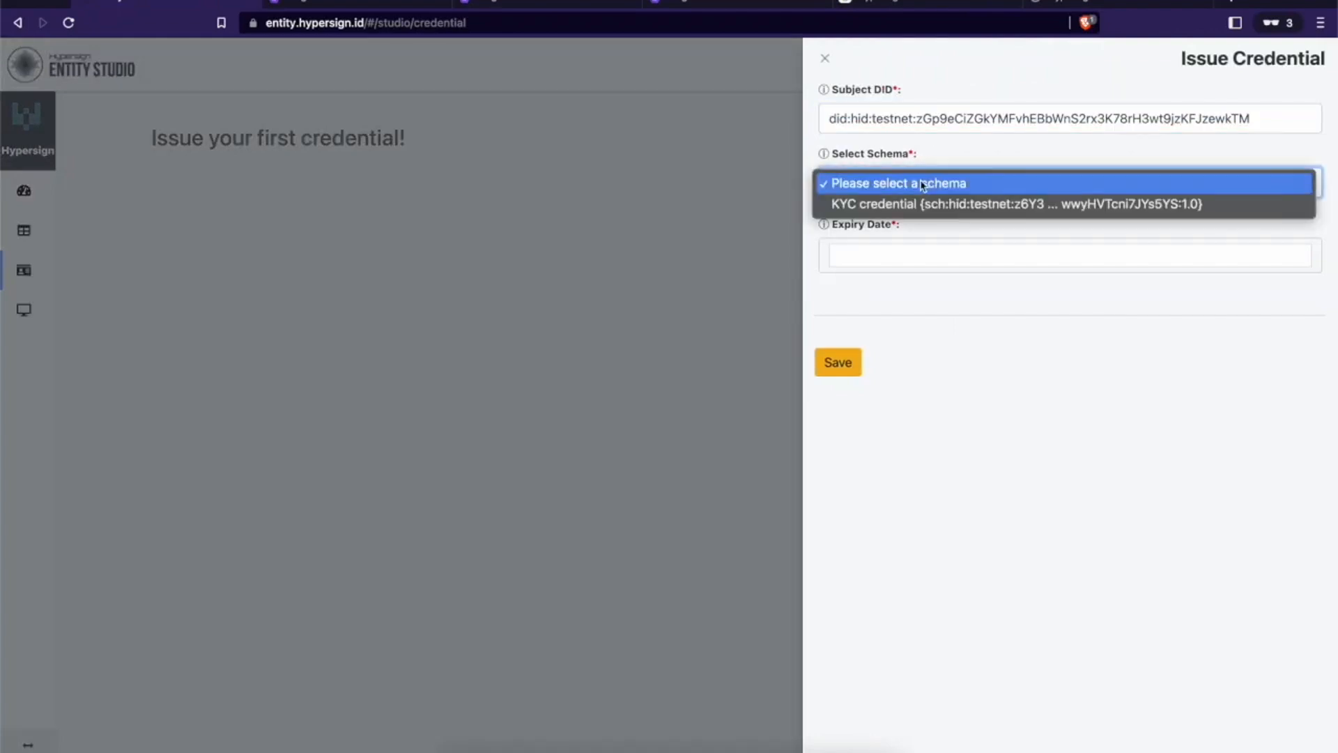
{"action": "left_click", "coordinate": [912, 204]}
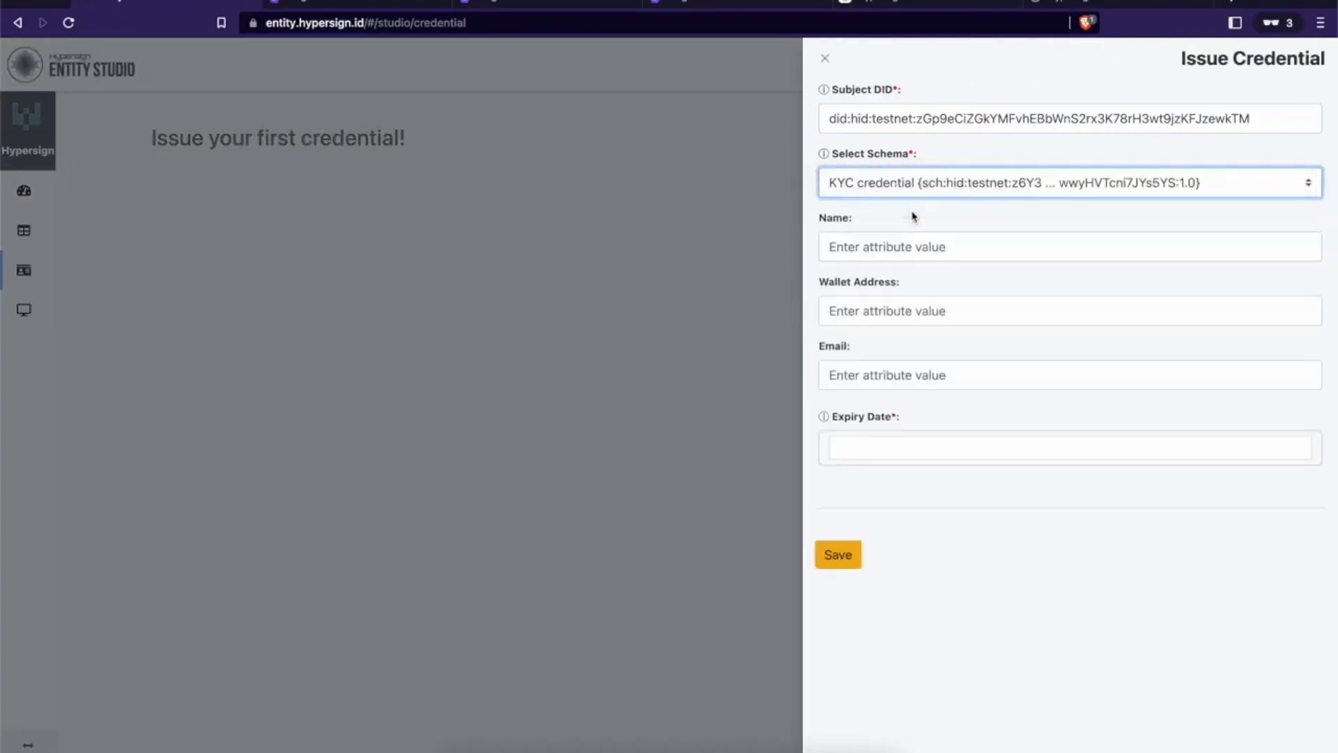
{"action": "left_click", "coordinate": [892, 255]}
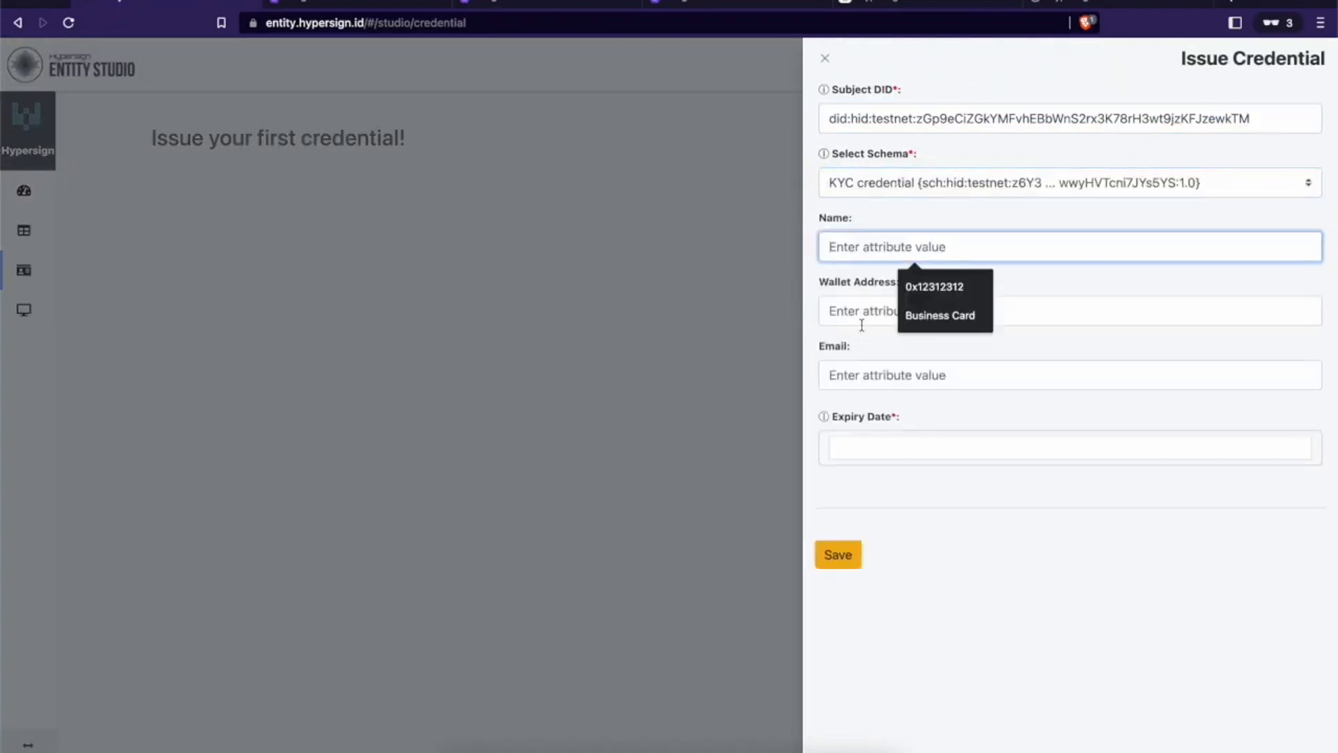
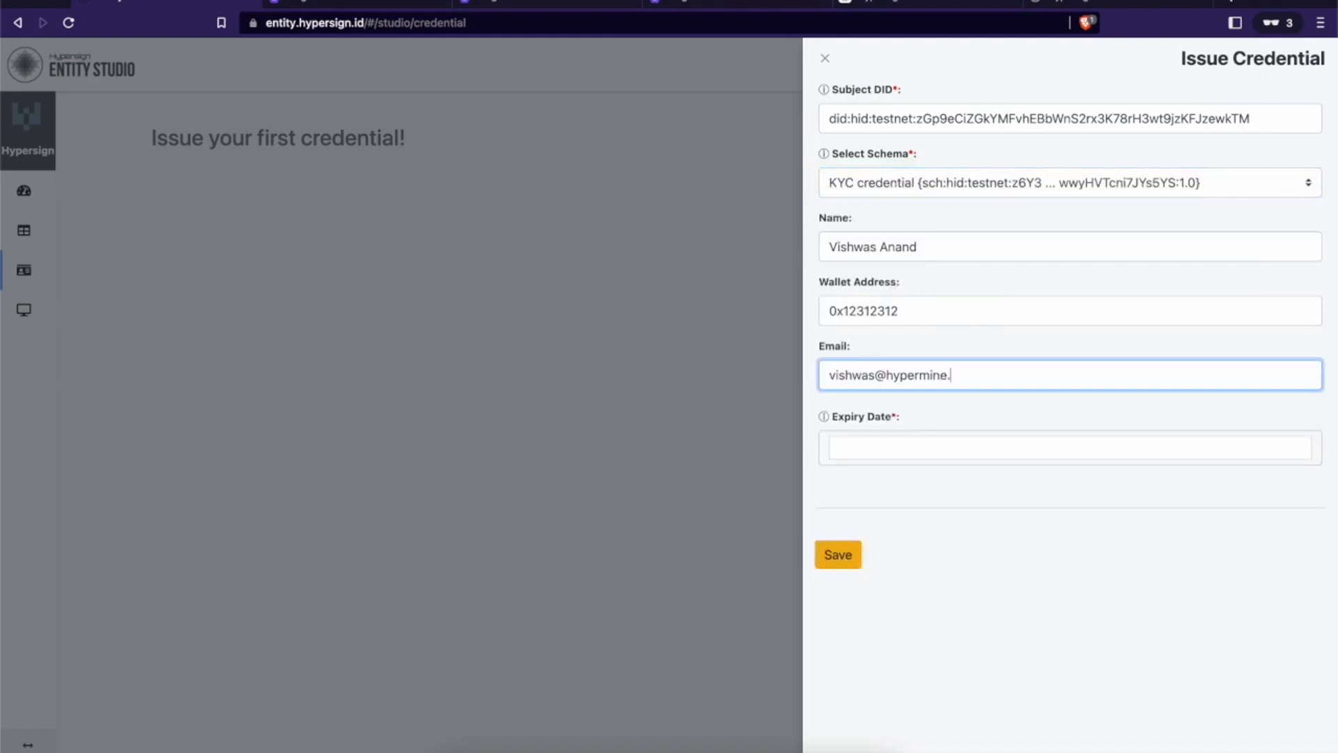
Step: Set the expiry date to December 31, 2022 and submit the credential
{"action": "key", "text": "Tab"}
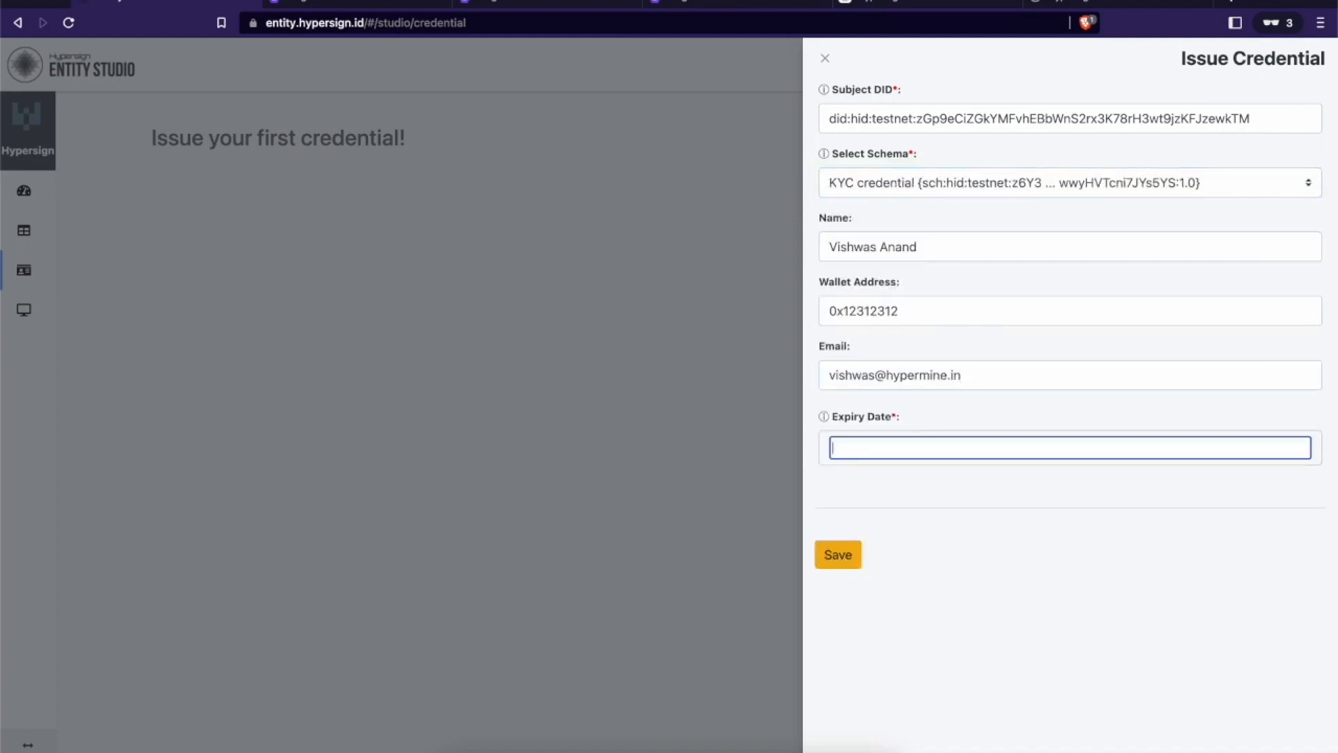
{"action": "left_click", "coordinate": [878, 433]}
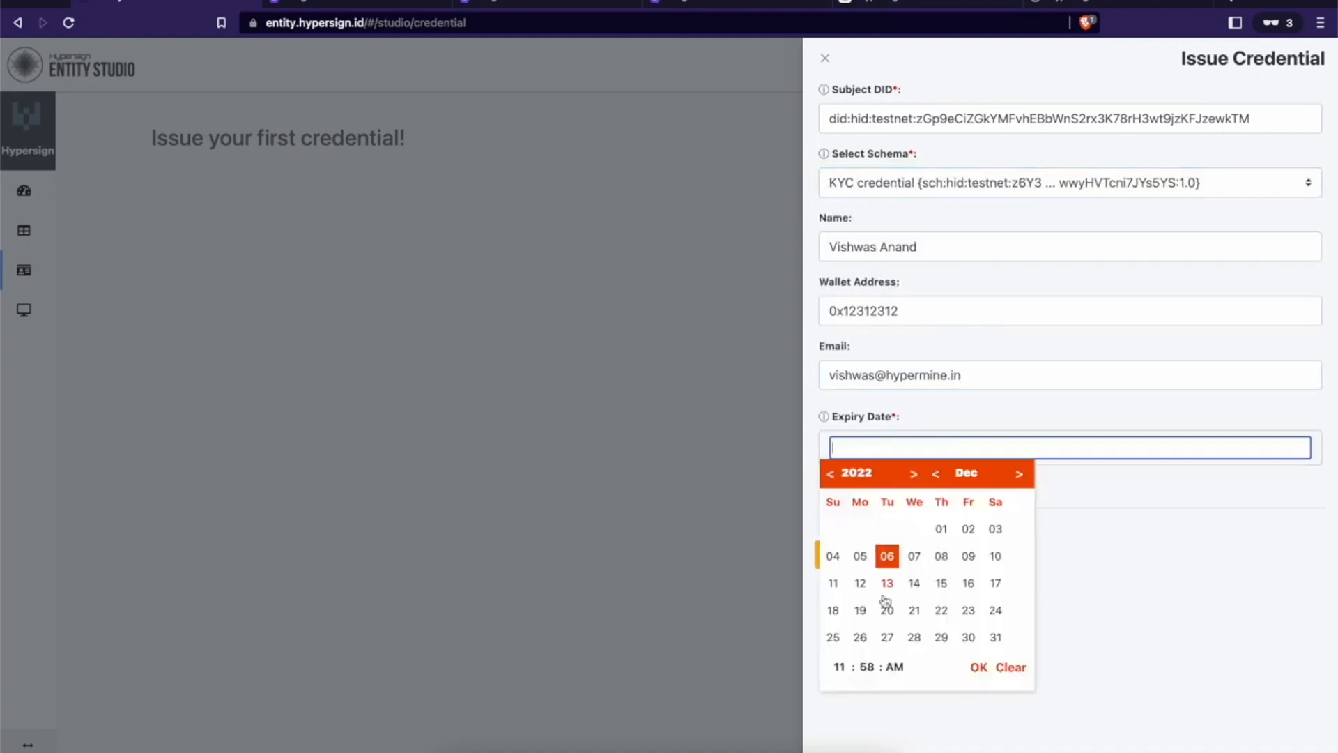
{"action": "left_click", "coordinate": [994, 638]}
{"action": "left_click", "coordinate": [978, 667]}
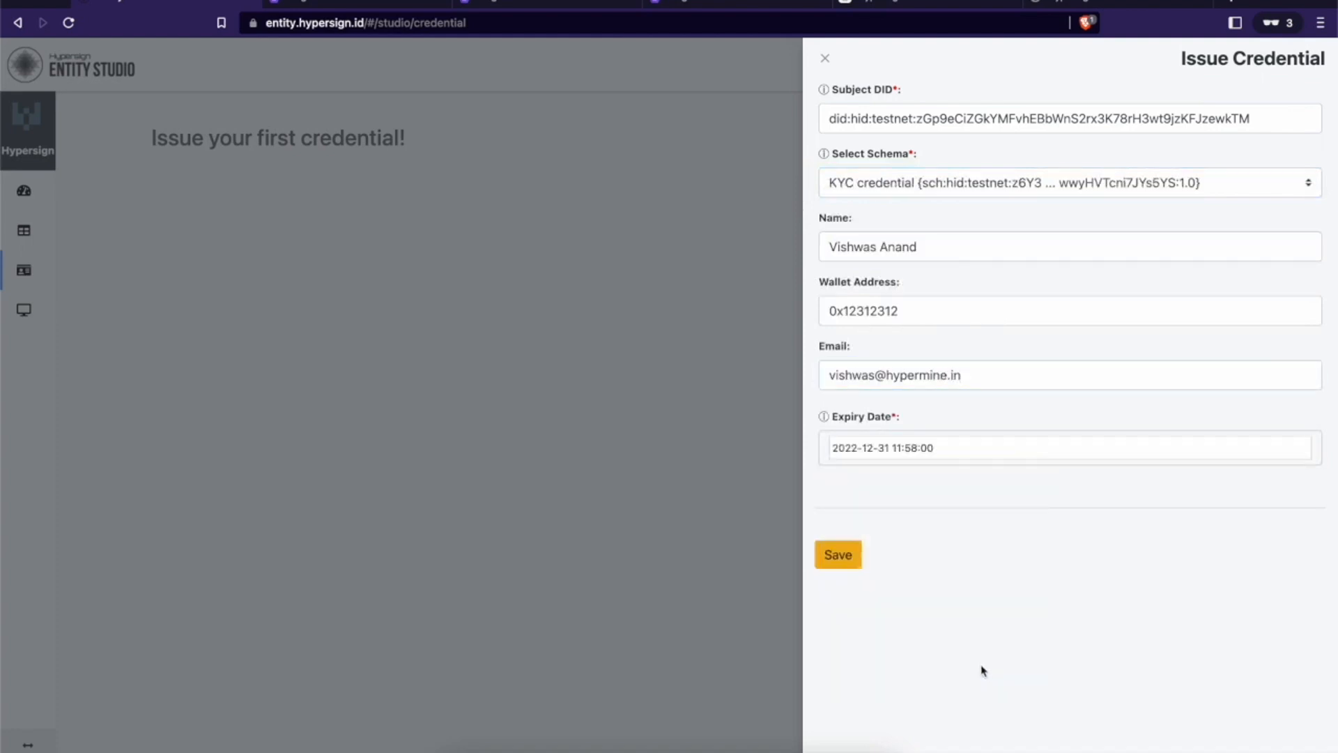
{"action": "left_click", "coordinate": [842, 563]}
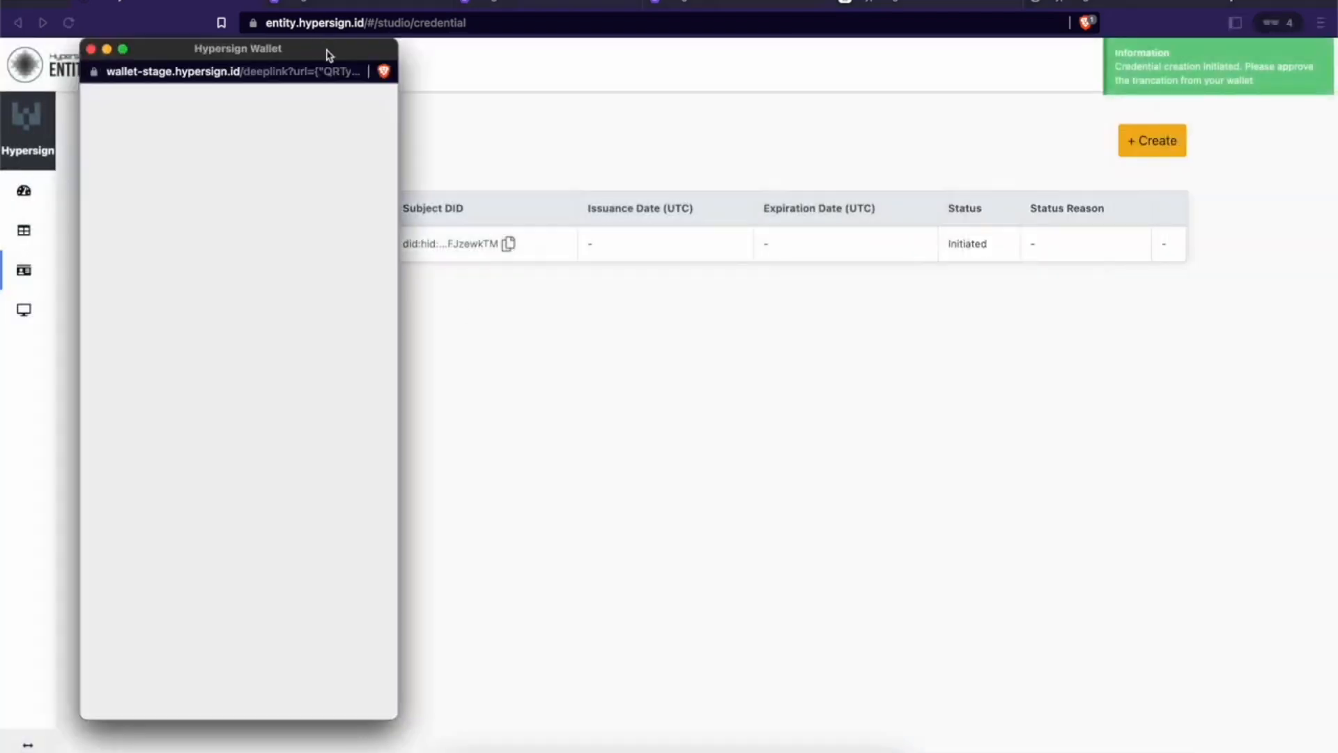
Step: Authorize signing the KYC credential in the wallet and close it once issued
{"action": "left_click_drag", "start_coordinate": [330, 56], "coordinate": [689, 111]}
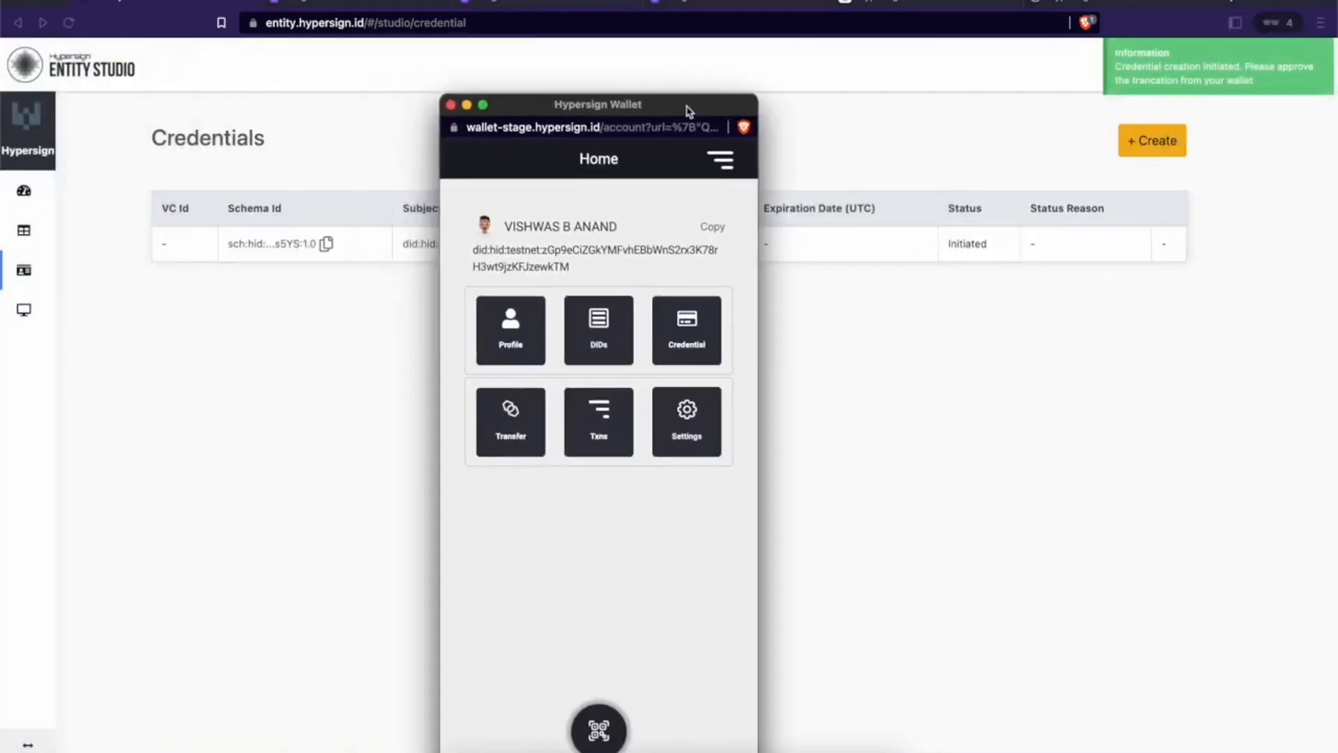
{"action": "left_click", "coordinate": [612, 547]}
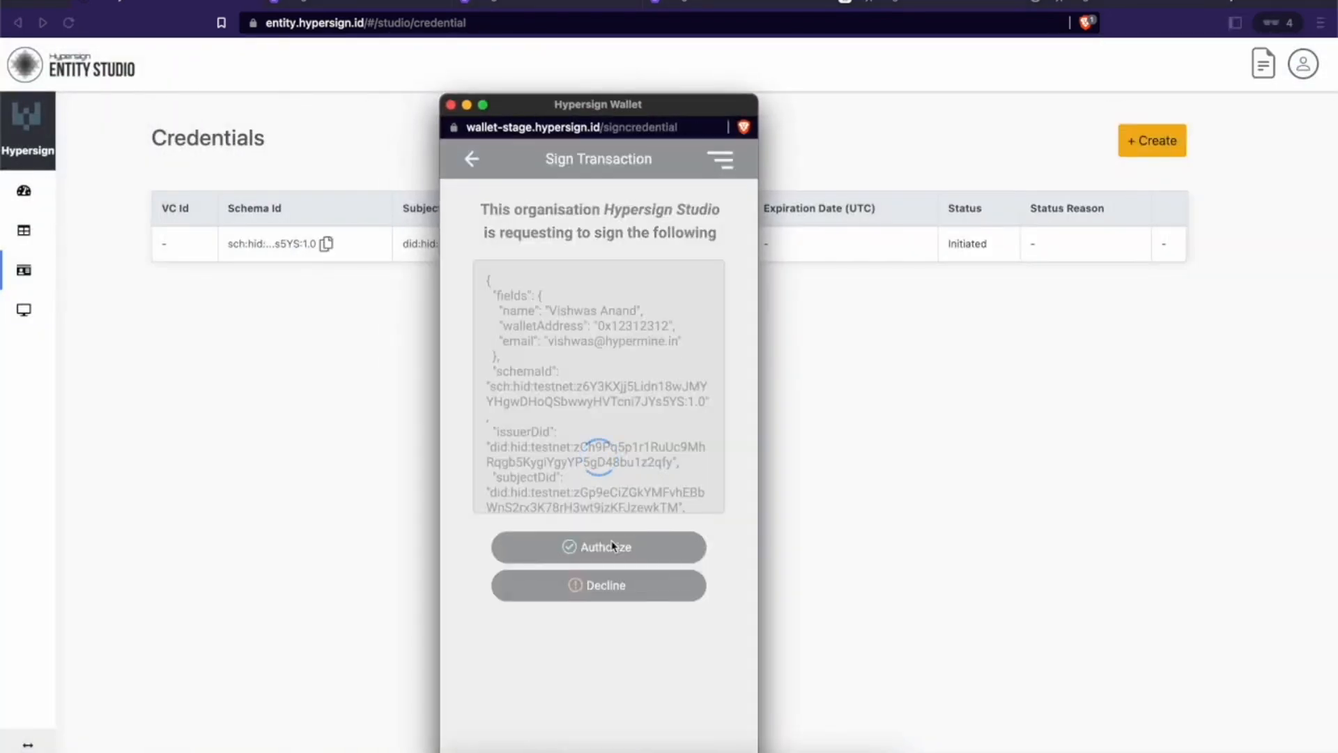
{"action": "left_click_drag", "start_coordinate": [690, 106], "coordinate": [806, 87]}
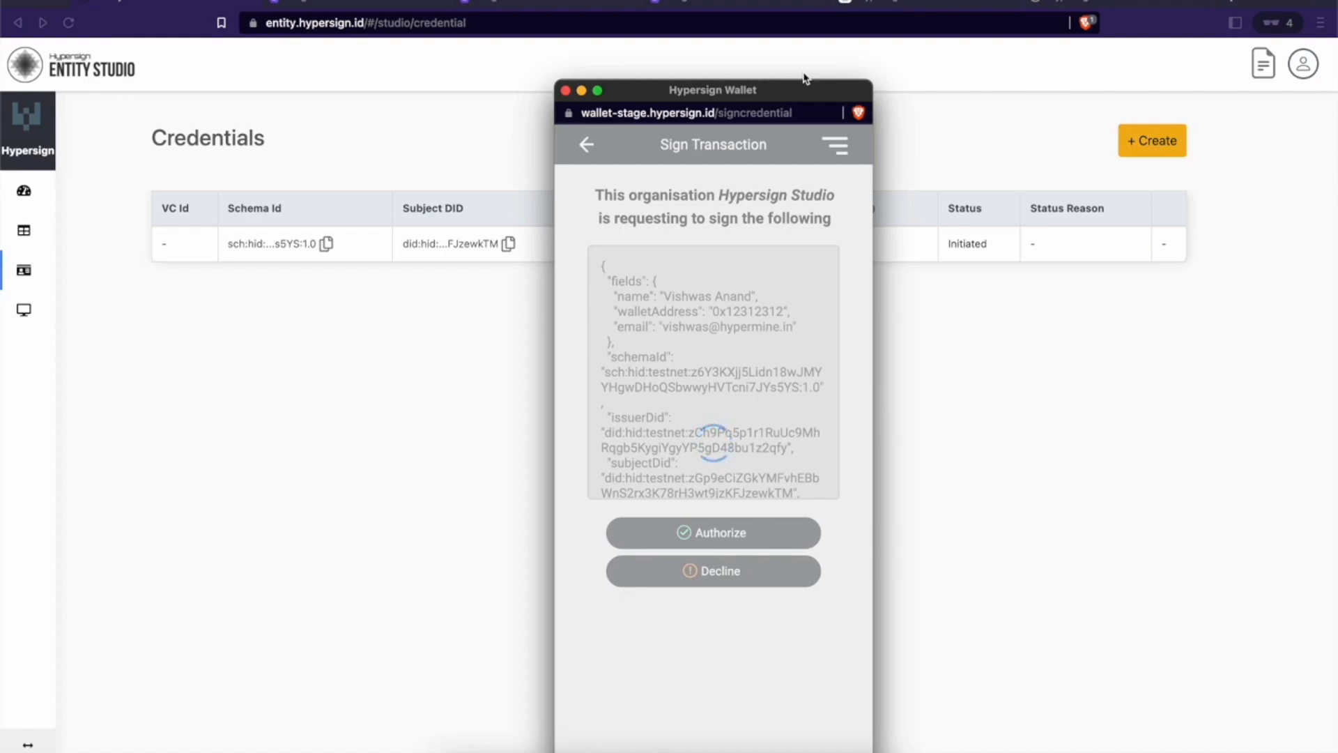
{"action": "left_click", "coordinate": [565, 91]}
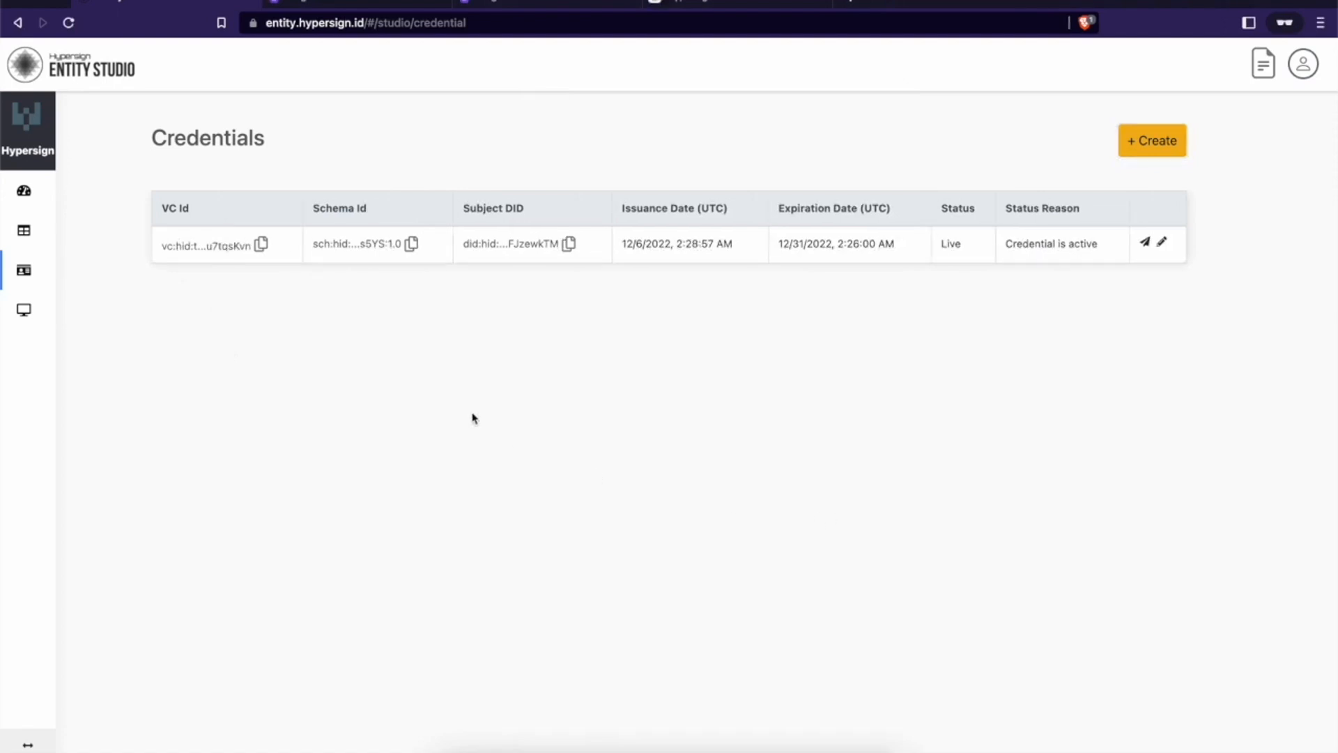
Step: Open the credential's Live on-chain status record, then the issuer organization's DID document in the explorer
{"action": "left_click", "coordinate": [224, 249]}
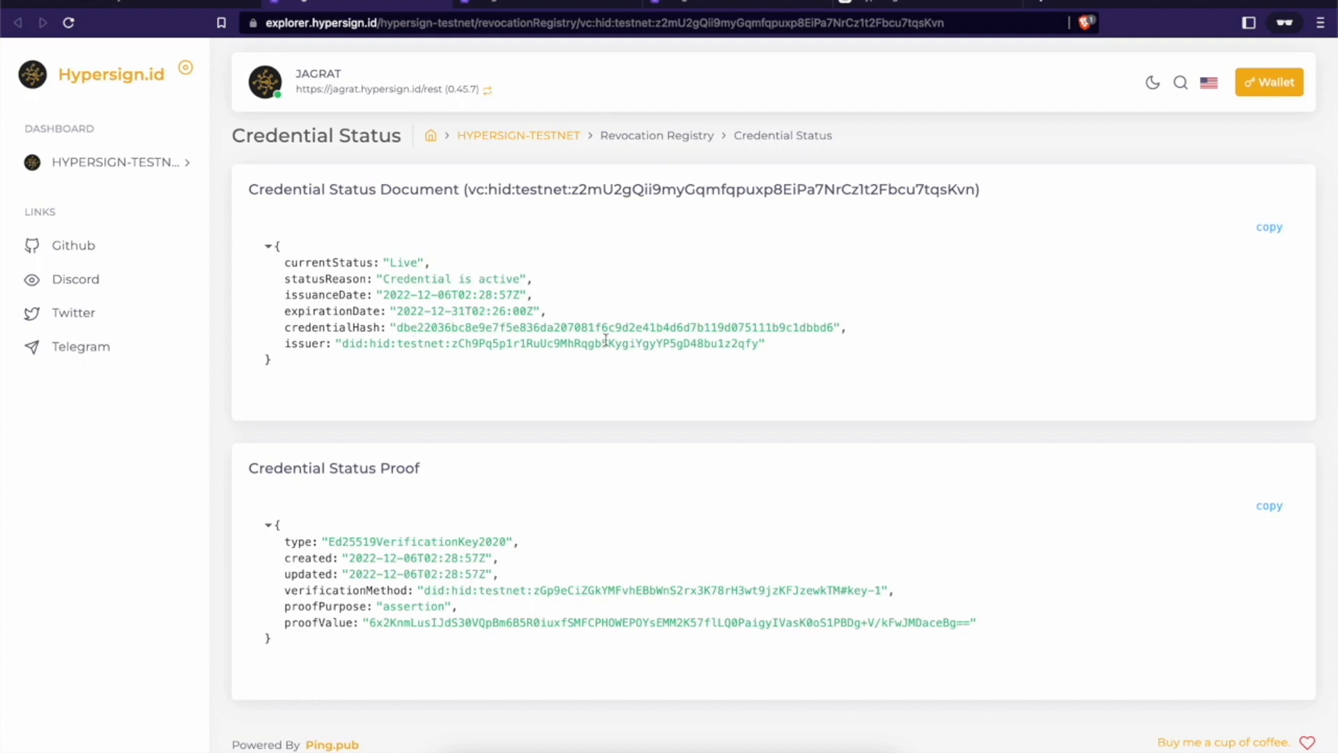
{"action": "left_click", "coordinate": [750, 344]}
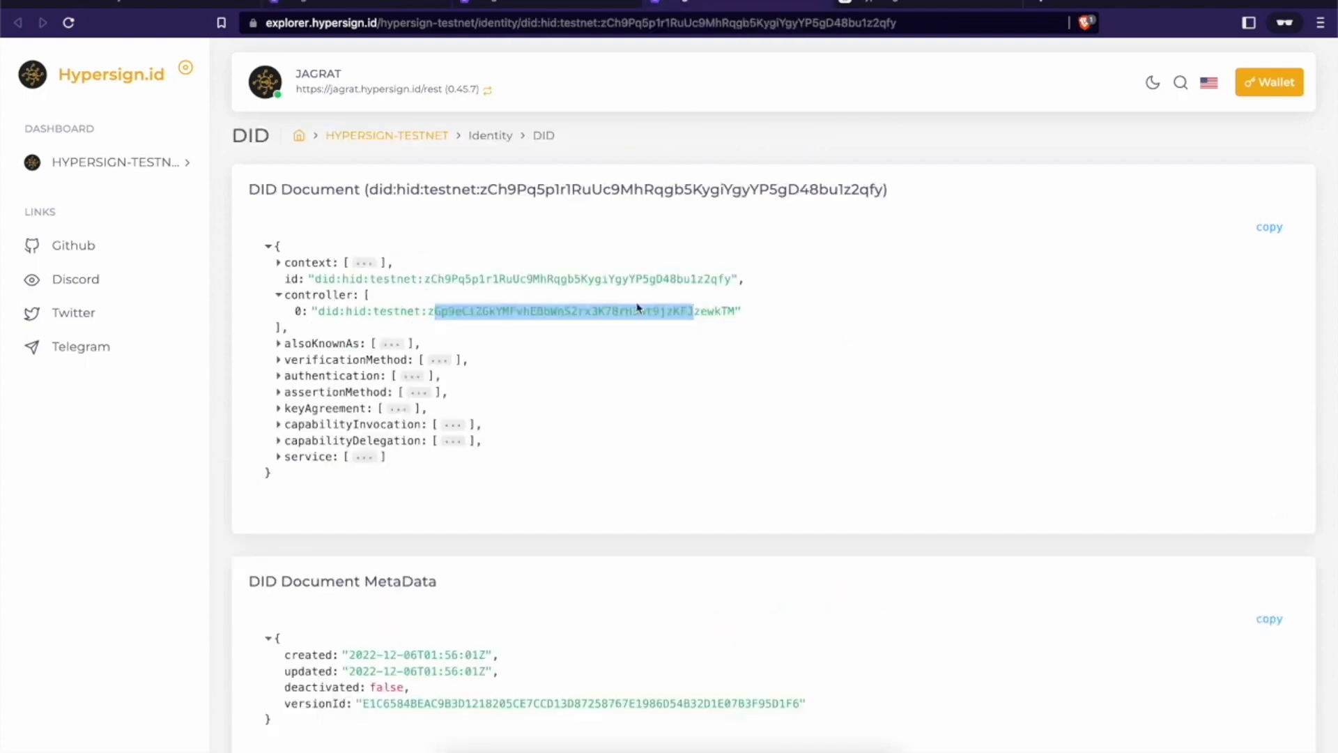
{"action": "left_click_drag", "start_coordinate": [724, 278], "coordinate": [700, 277]}
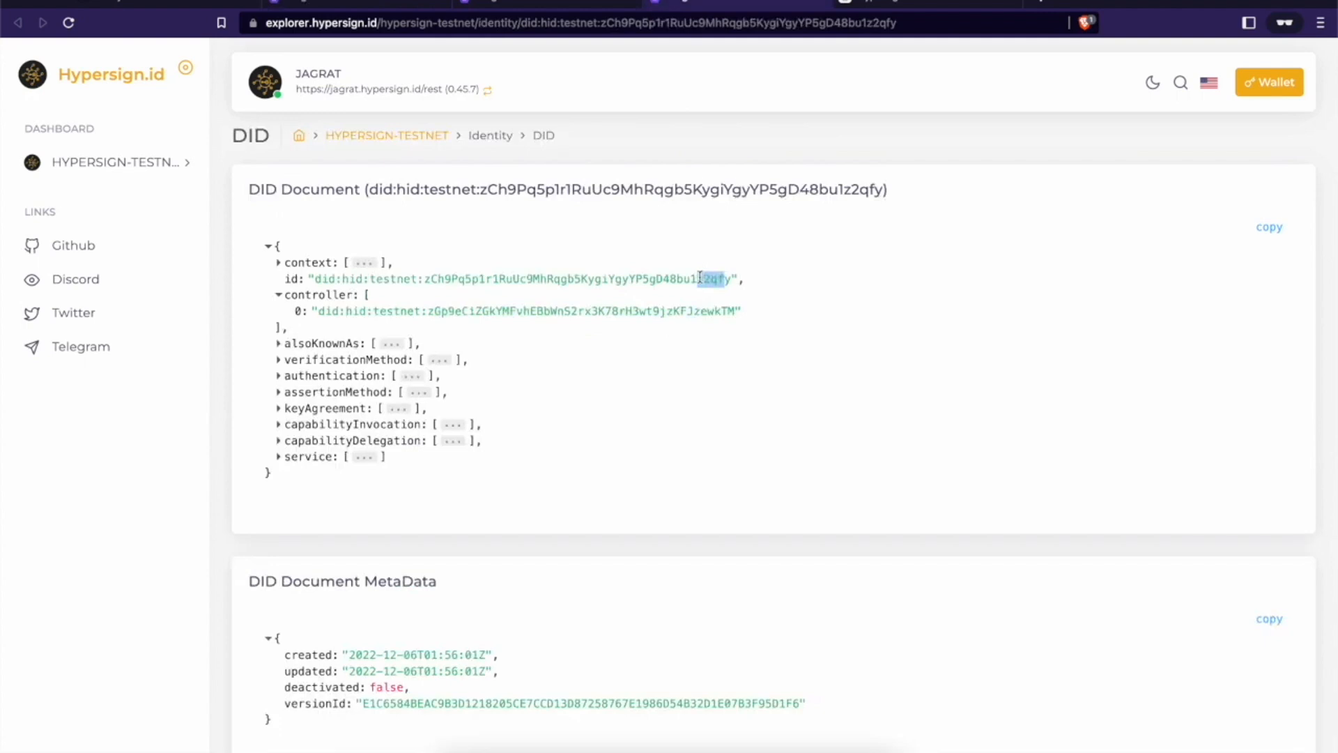
Step: Compare the schema, credential status and issuer DID document pages in Hypersign Explorer
{"action": "left_click", "coordinate": [563, 4]}
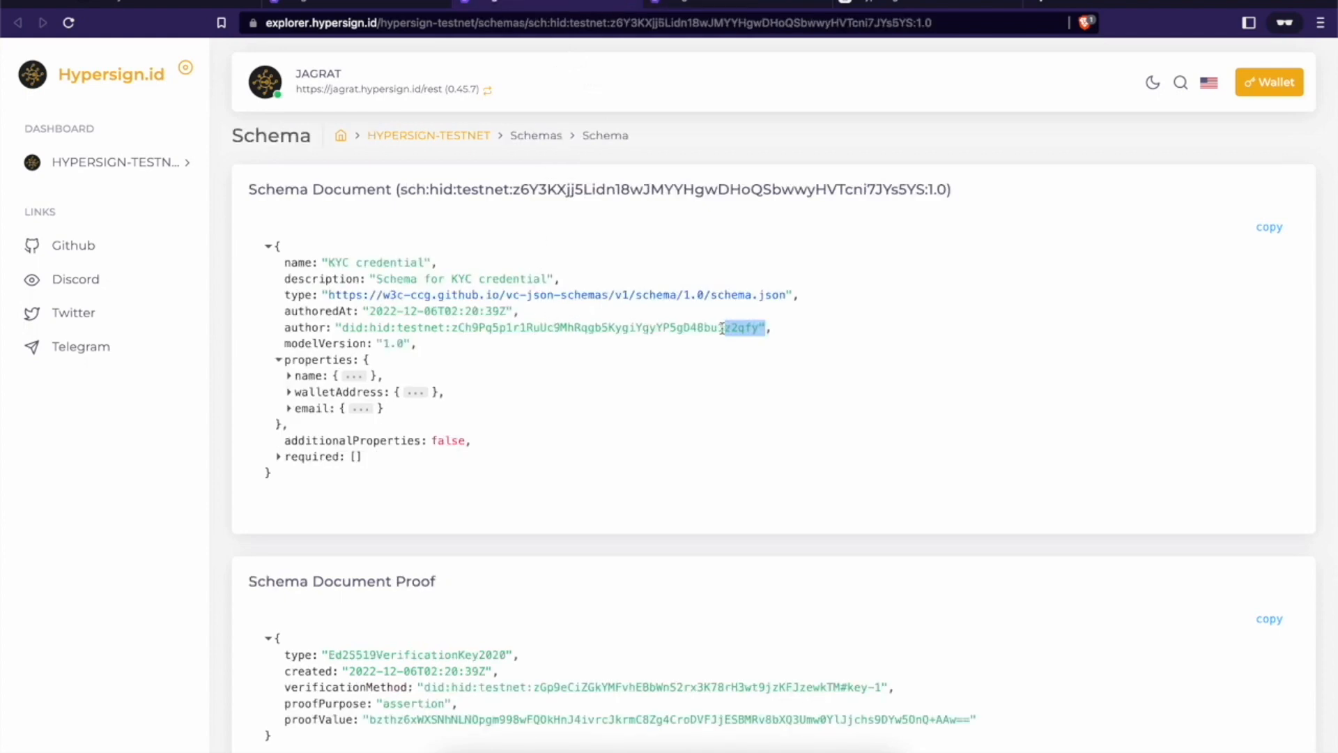
{"action": "left_click", "coordinate": [393, 7]}
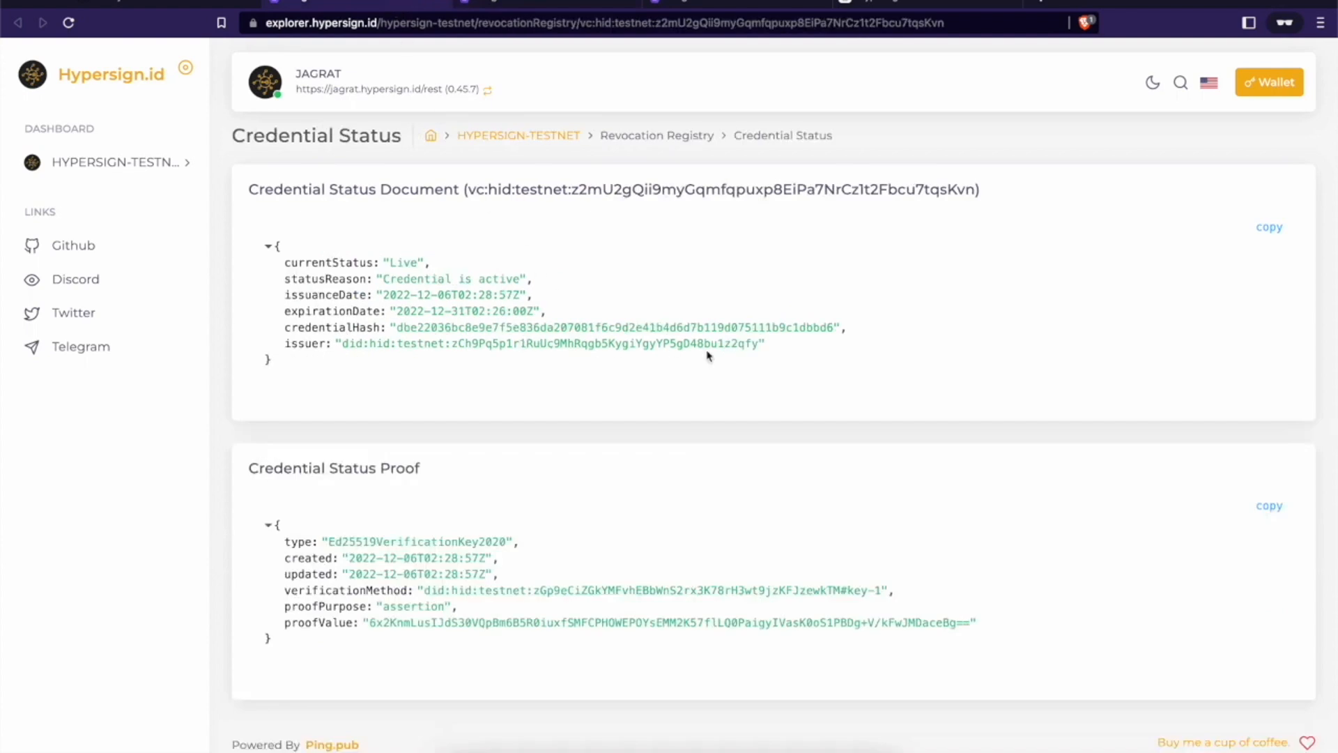
{"action": "left_click", "coordinate": [725, 6]}
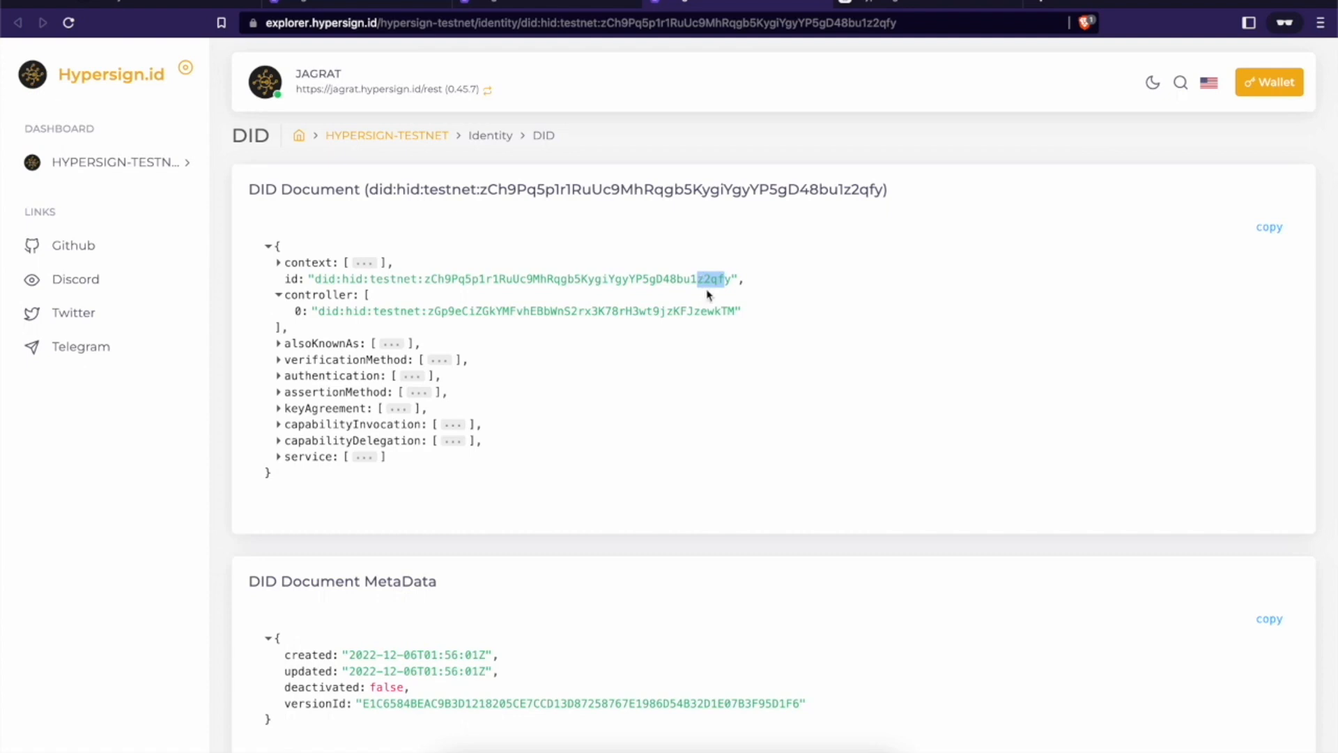
{"action": "left_click", "coordinate": [607, 312]}
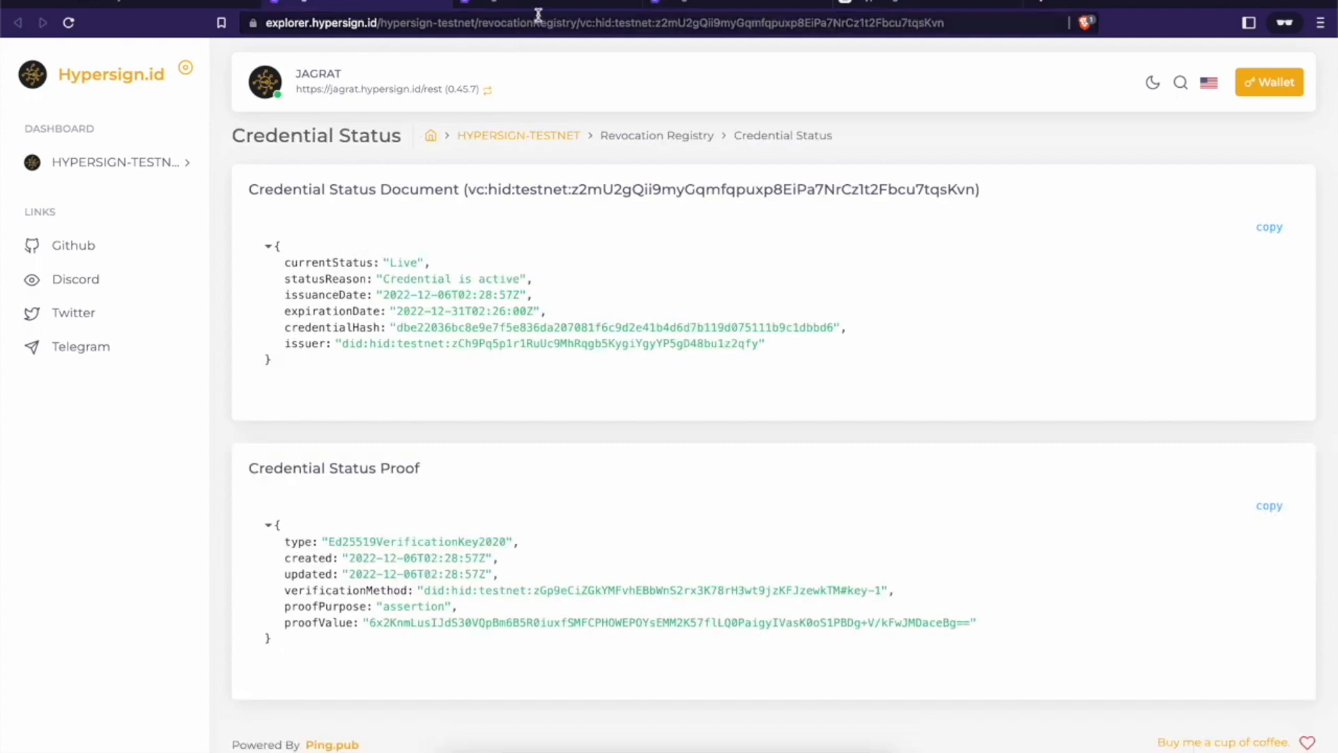
{"action": "left_click", "coordinate": [690, 6]}
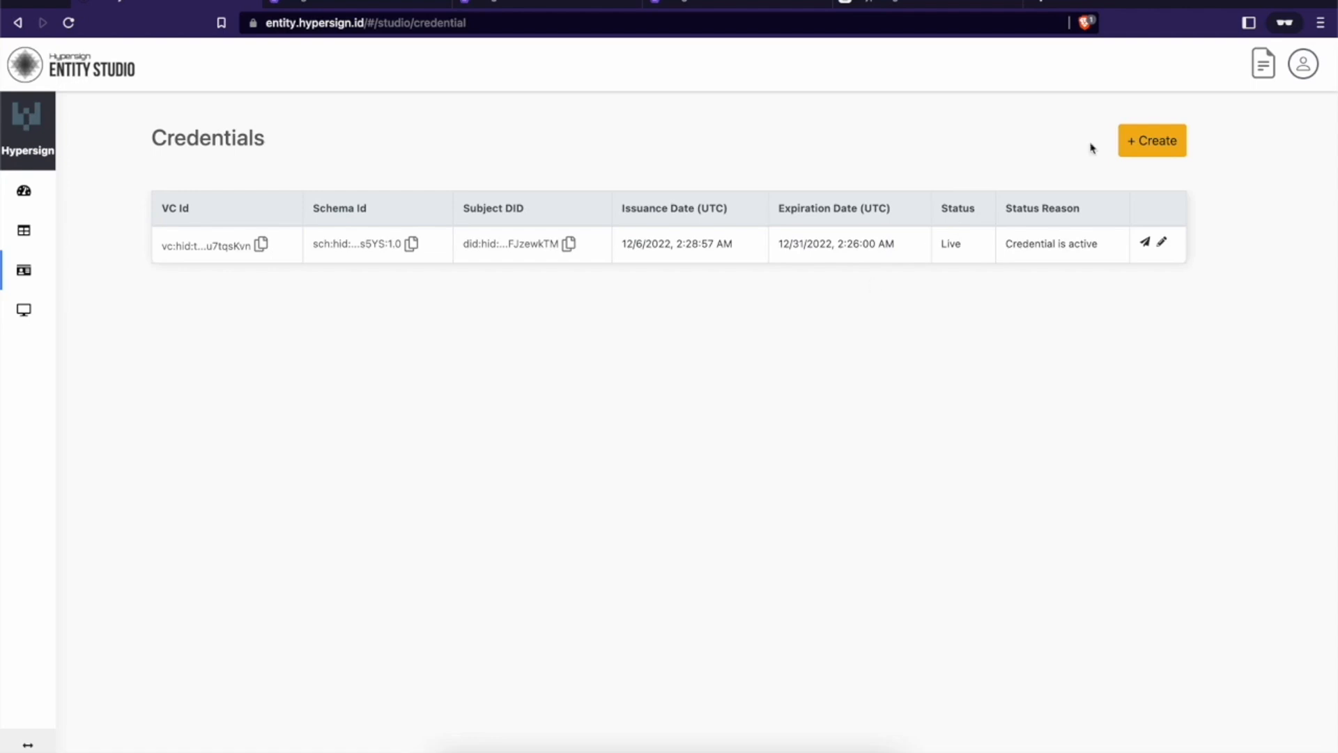
Step: Generate and copy the credential's share URL, then view the wallet's credentials listing Email Schema
{"action": "left_click", "coordinate": [1144, 244]}
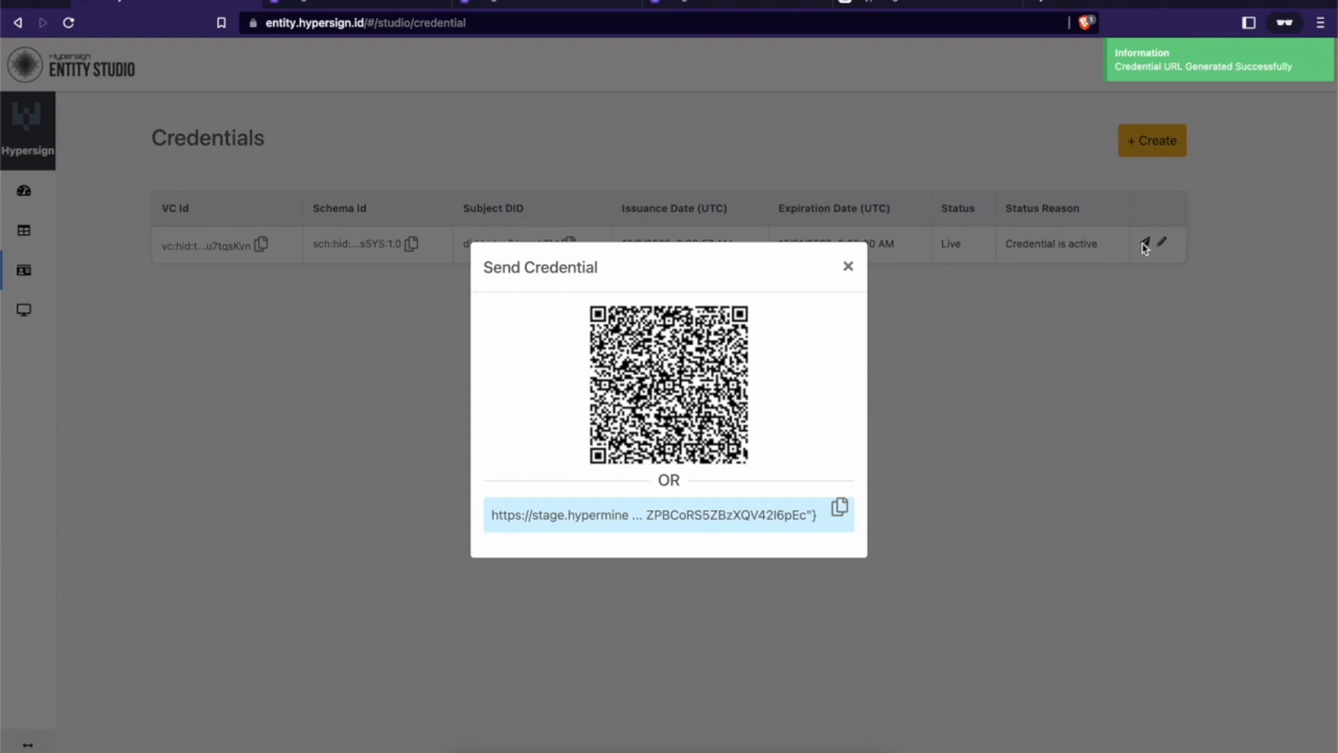
{"action": "left_click", "coordinate": [842, 508]}
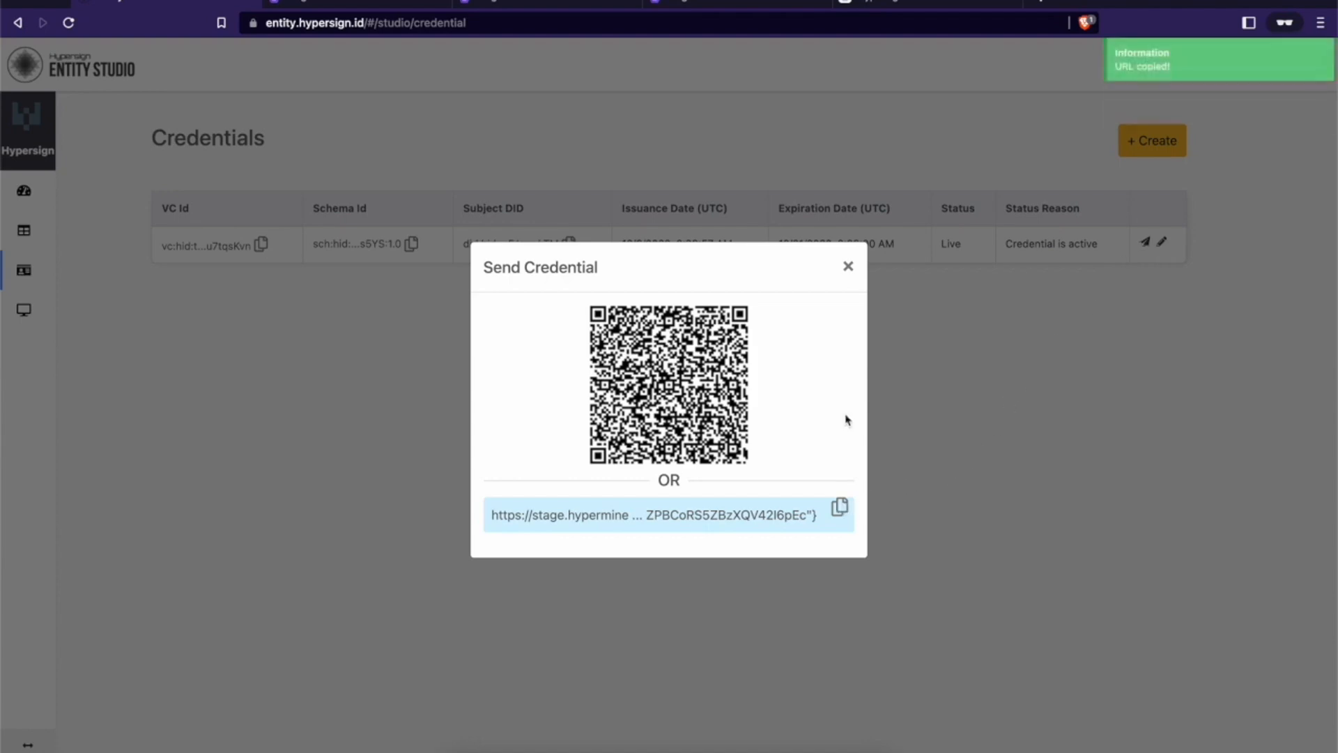
{"action": "left_click", "coordinate": [959, 8]}
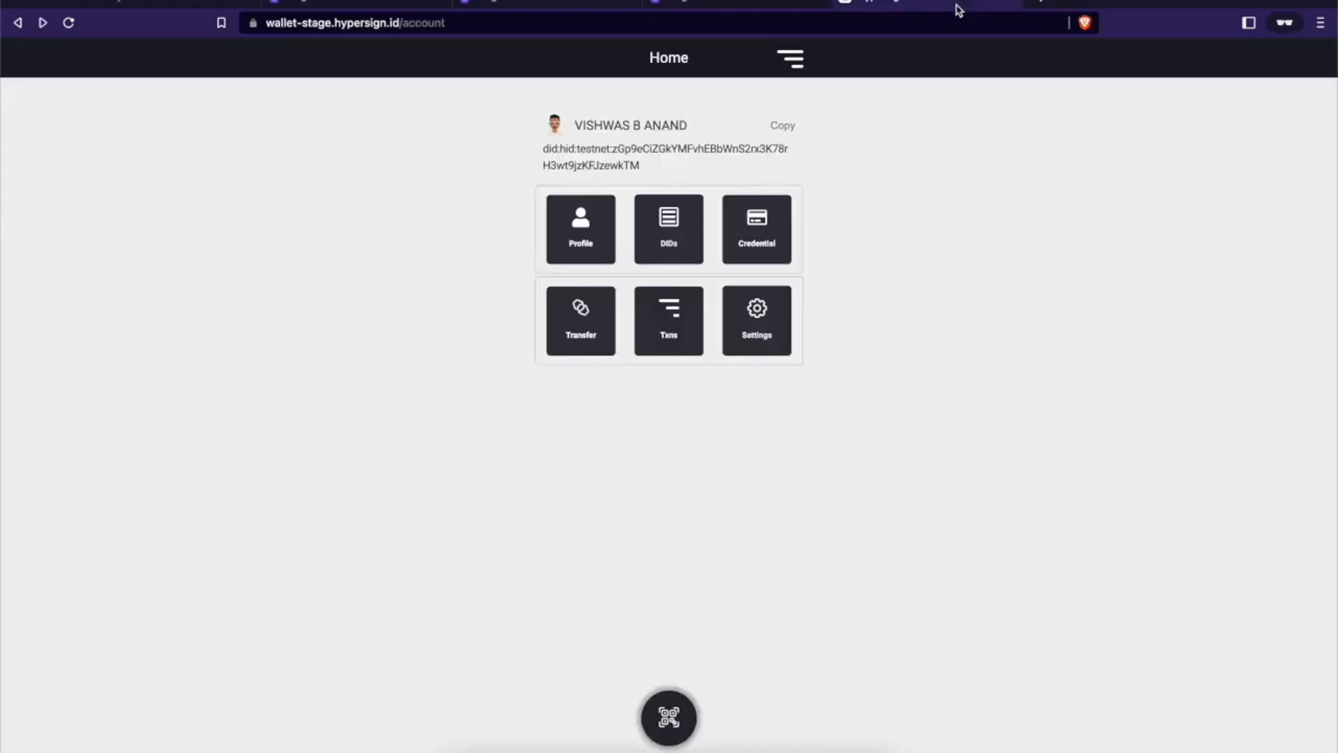
{"action": "left_click", "coordinate": [778, 232]}
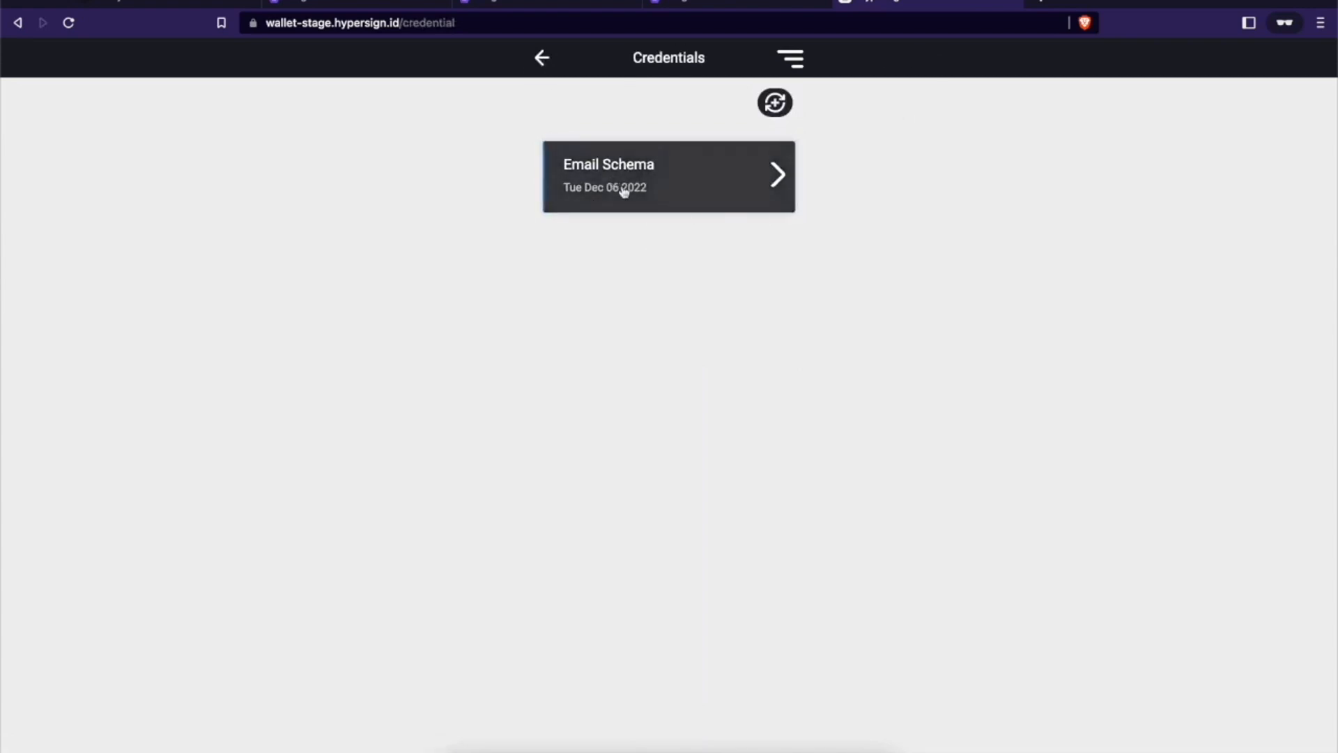
Step: Load the copied credential link in a new tab and accept the KYC credential into the web wallet
{"action": "left_click", "coordinate": [1043, 6]}
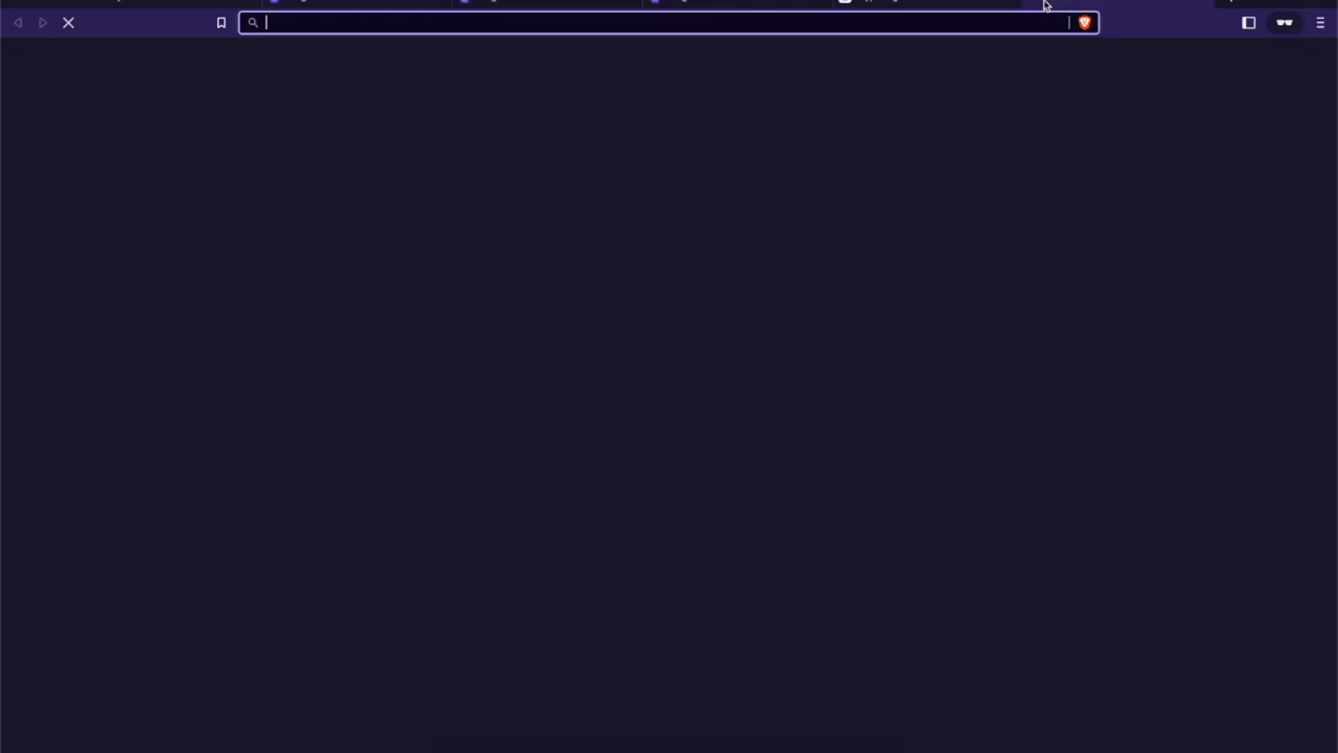
{"action": "key", "text": "ctrl+v"}
{"action": "key", "text": "Return"}
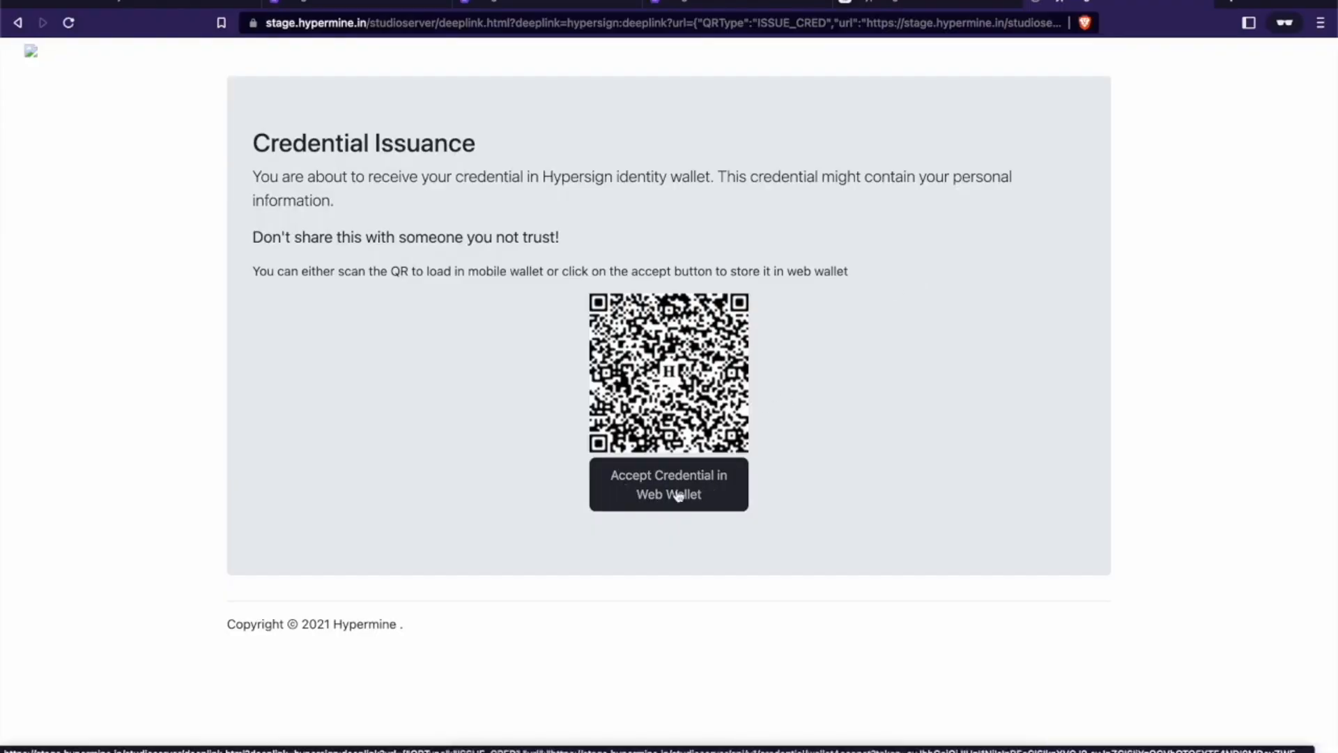
{"action": "left_click", "coordinate": [677, 495]}
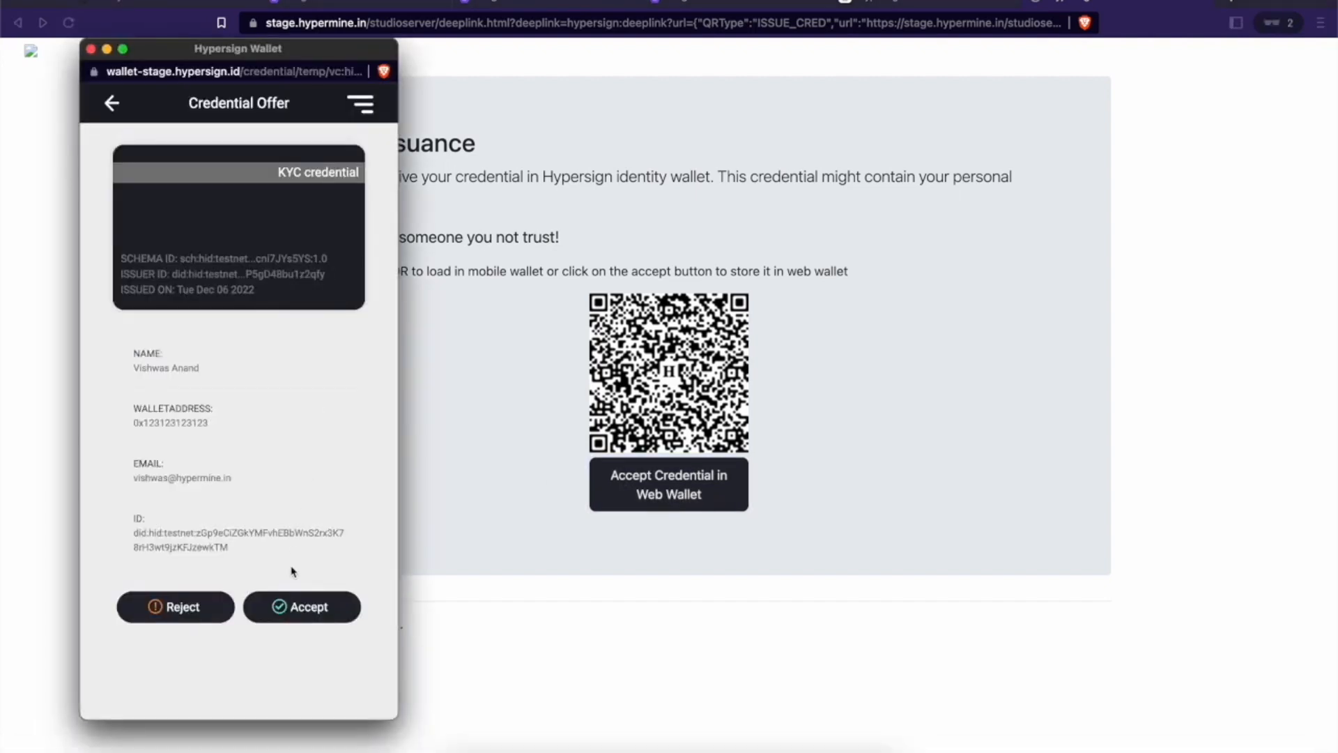
{"action": "left_click", "coordinate": [291, 610]}
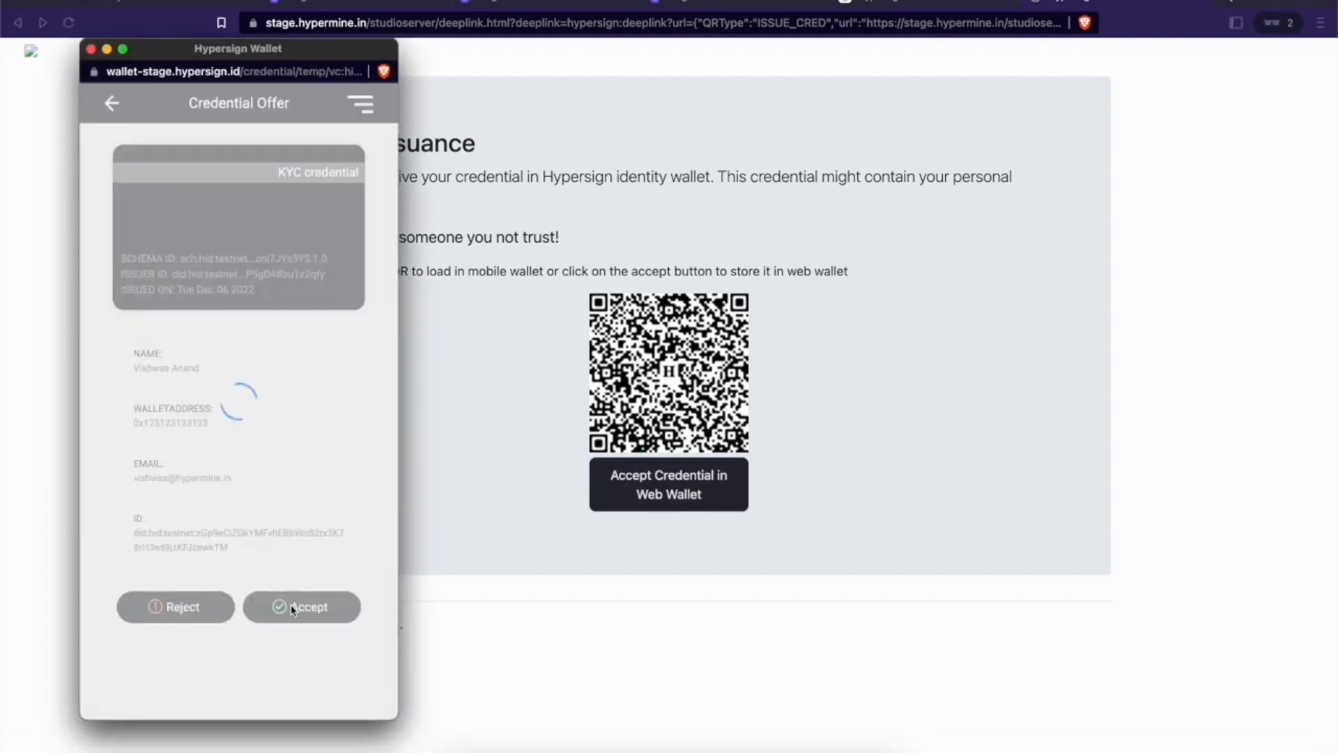
Step: Open the stored KYC credential's details and confirm its Issuer ID ends in 1z2qfy
{"action": "left_click", "coordinate": [327, 275]}
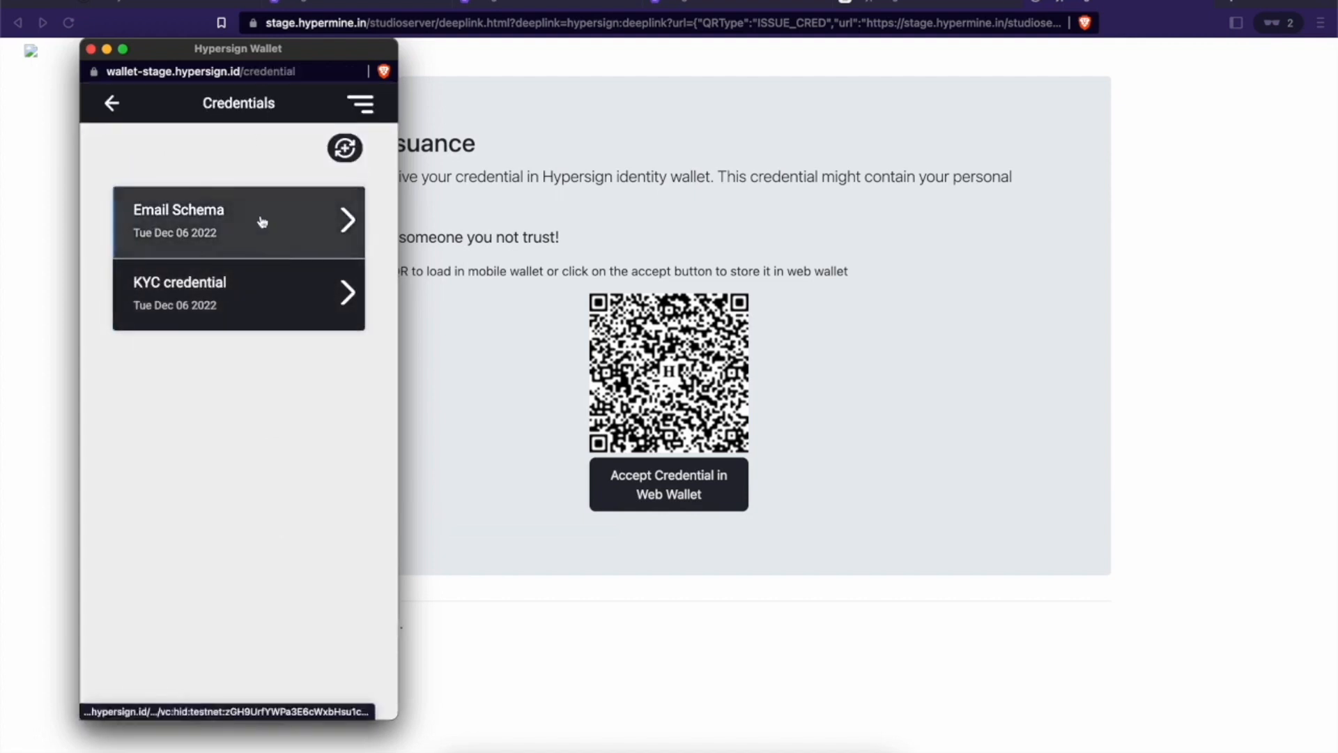
{"action": "left_click", "coordinate": [259, 301]}
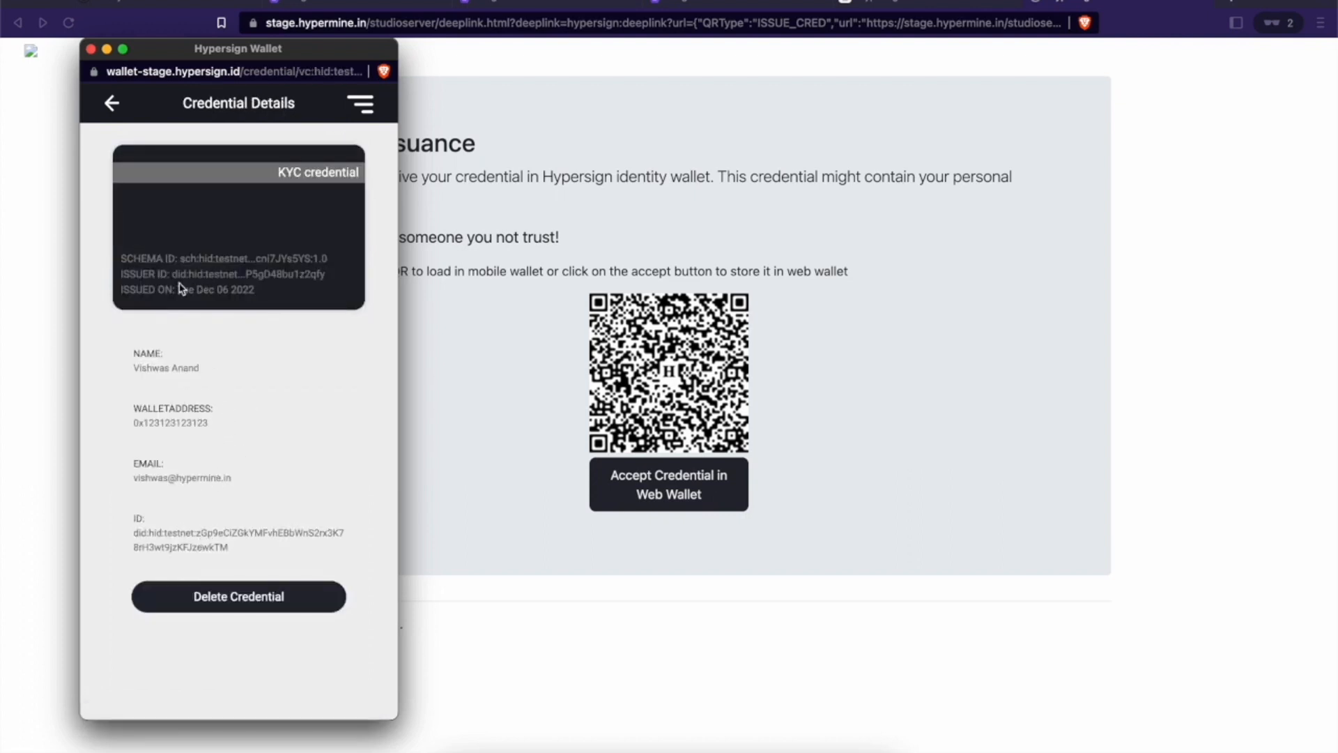
{"action": "left_click_drag", "start_coordinate": [177, 276], "coordinate": [295, 276]}
{"action": "left_click", "coordinate": [323, 276]}
{"action": "left_click", "coordinate": [296, 276]}
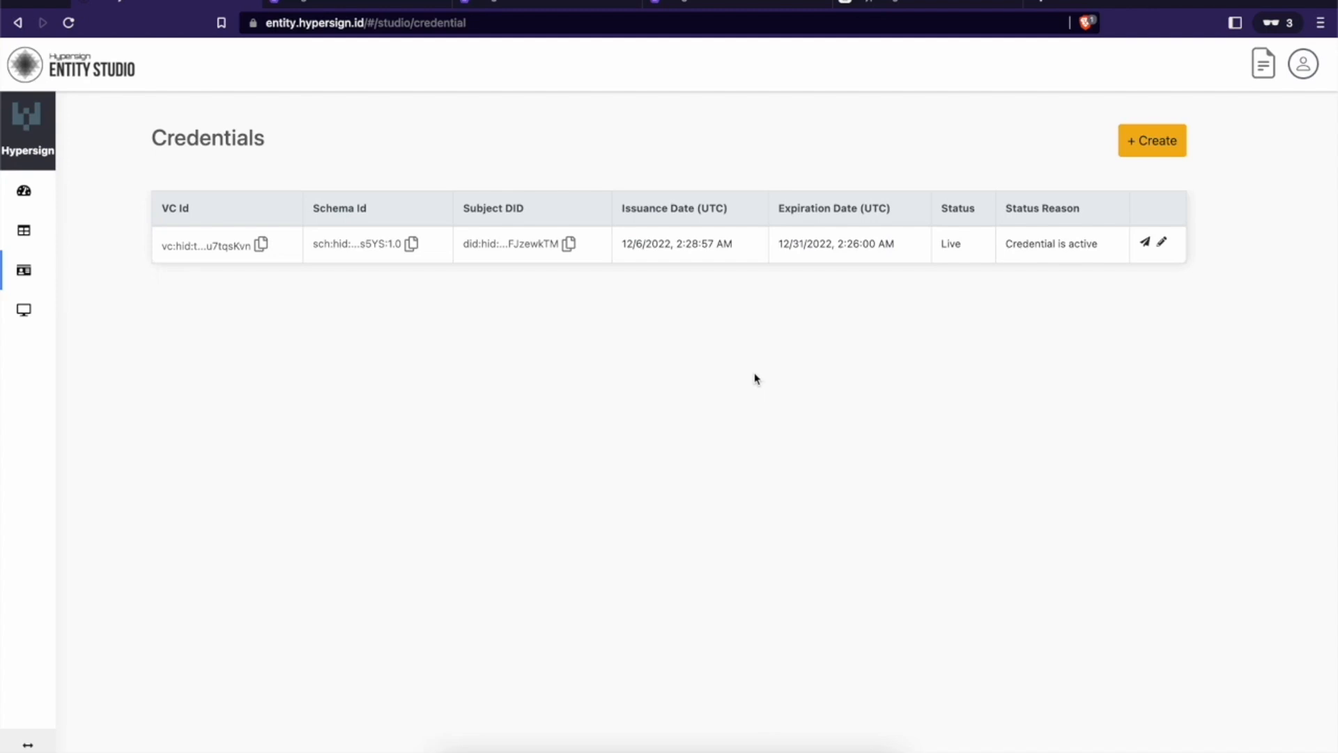
{"action": "left_click", "coordinate": [28, 314]}
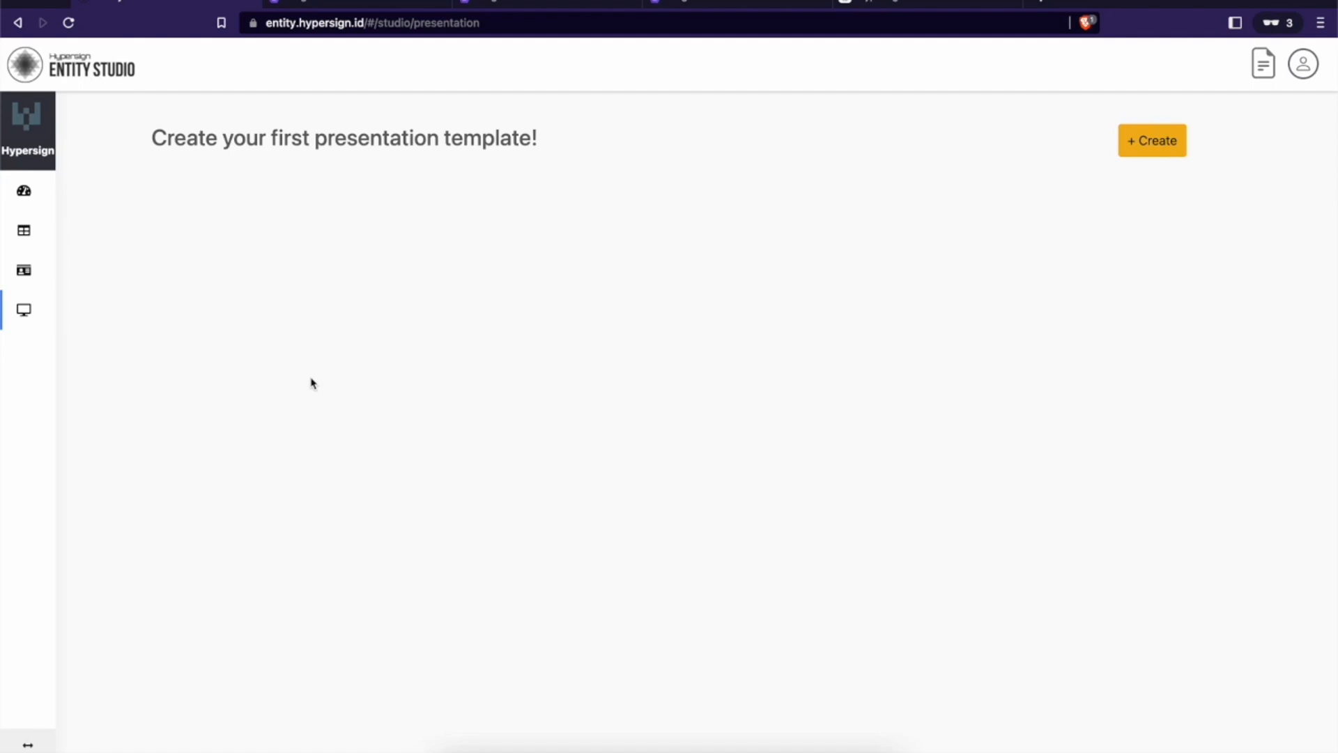
{"action": "left_click", "coordinate": [1139, 143]}
{"action": "left_click", "coordinate": [920, 117]}
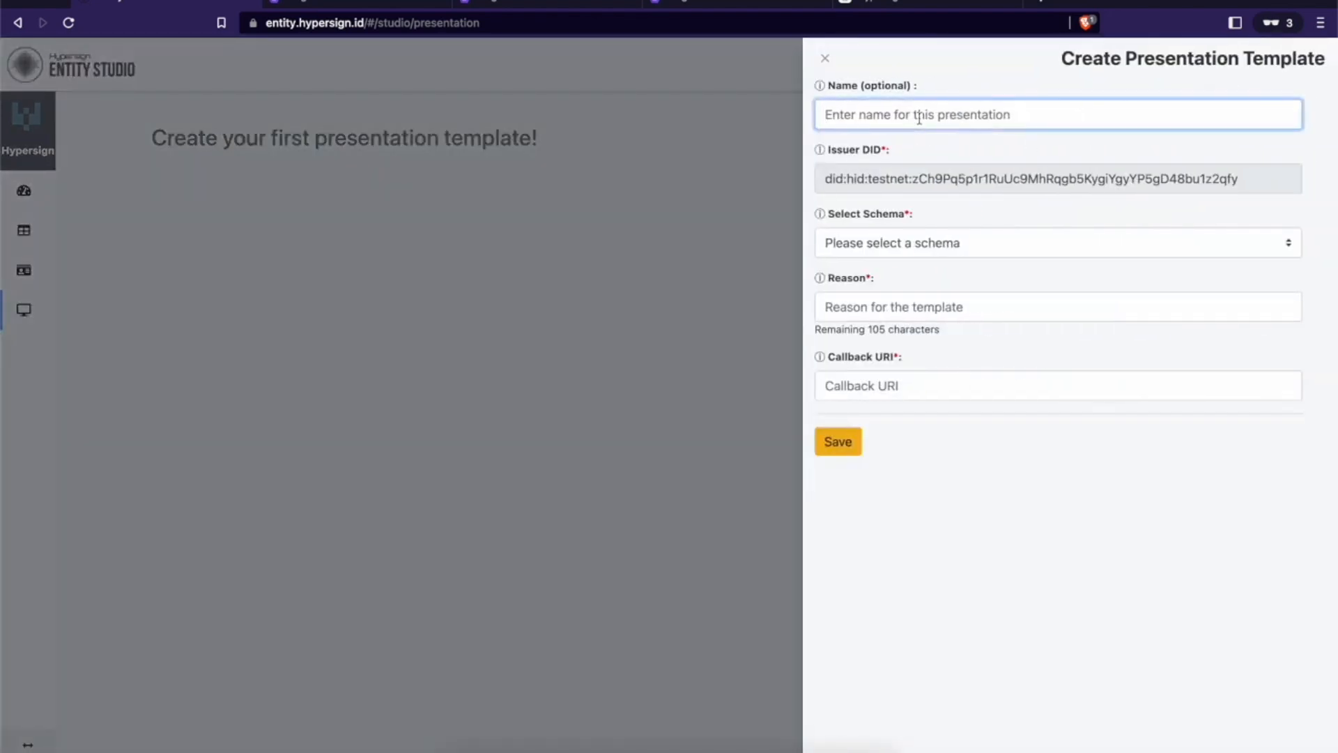
{"action": "type", "text": "KYC "}
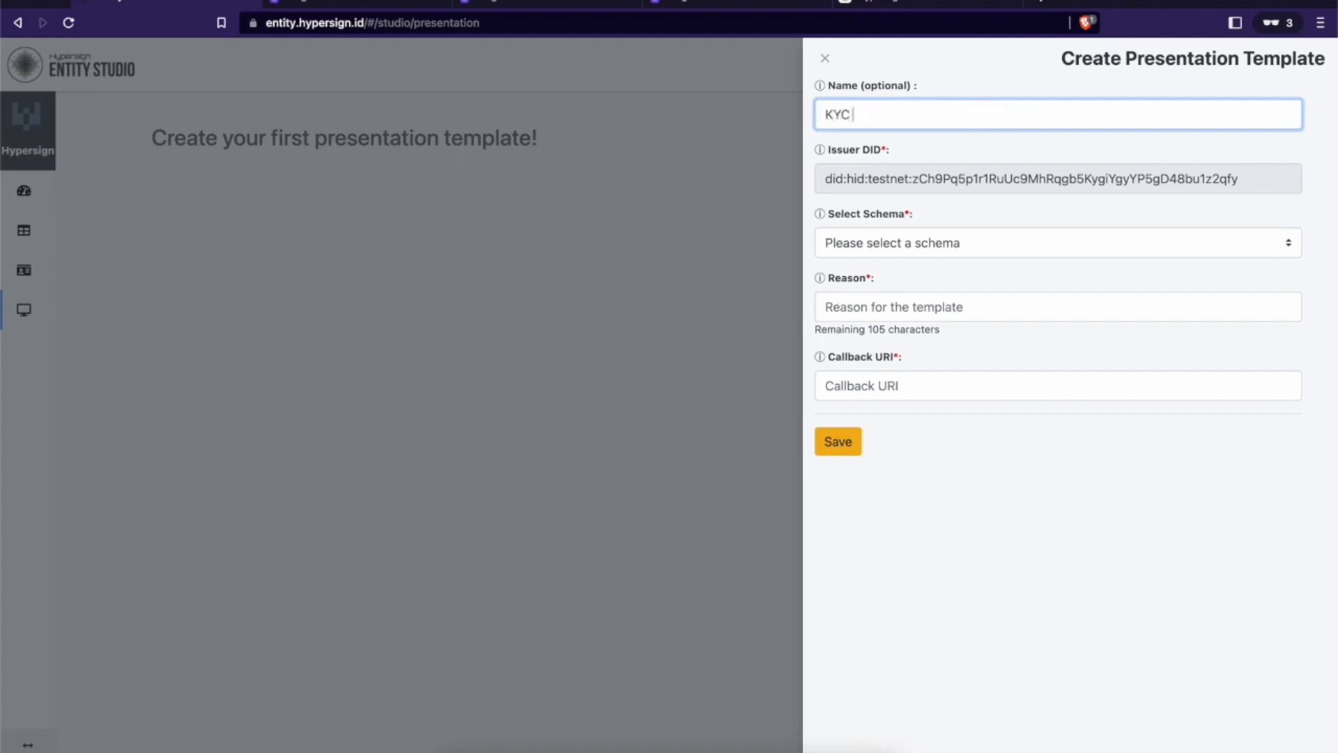
{"action": "type", "text": "Presentation template"}
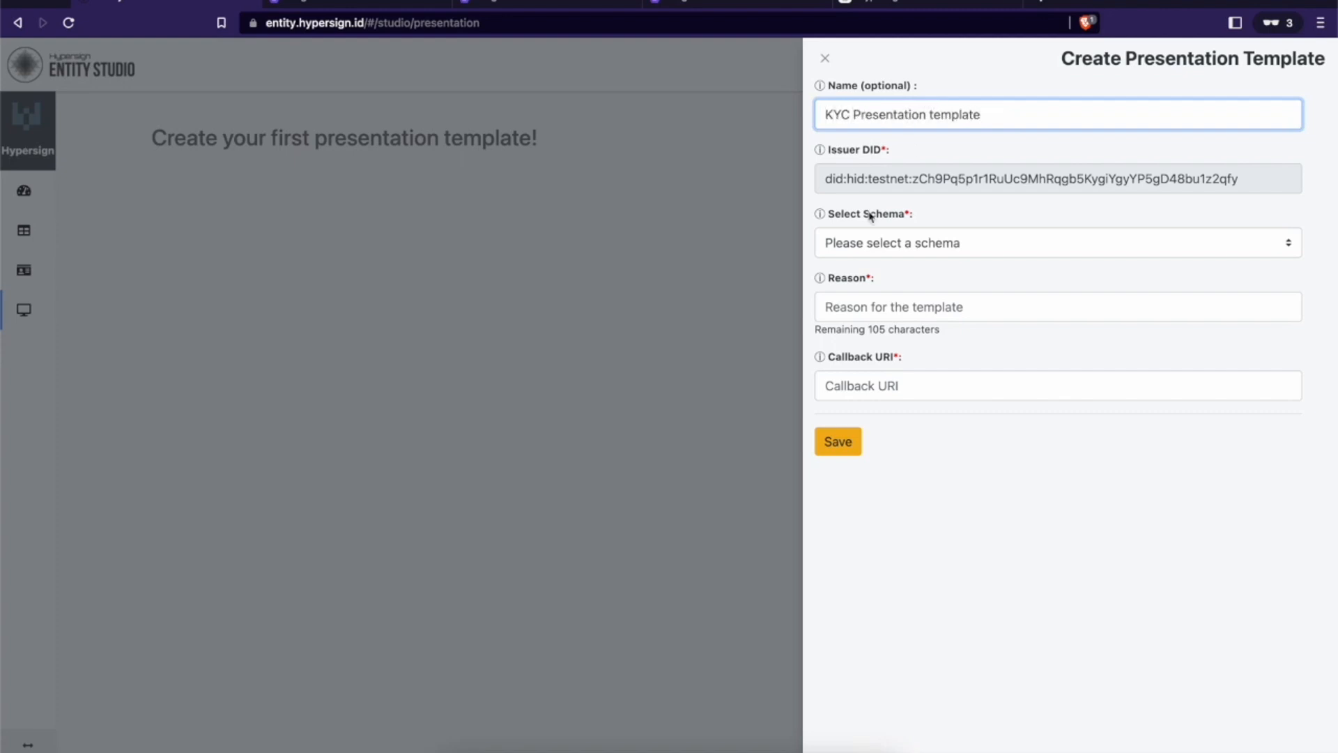
{"action": "left_click", "coordinate": [866, 250]}
{"action": "left_click", "coordinate": [865, 263]}
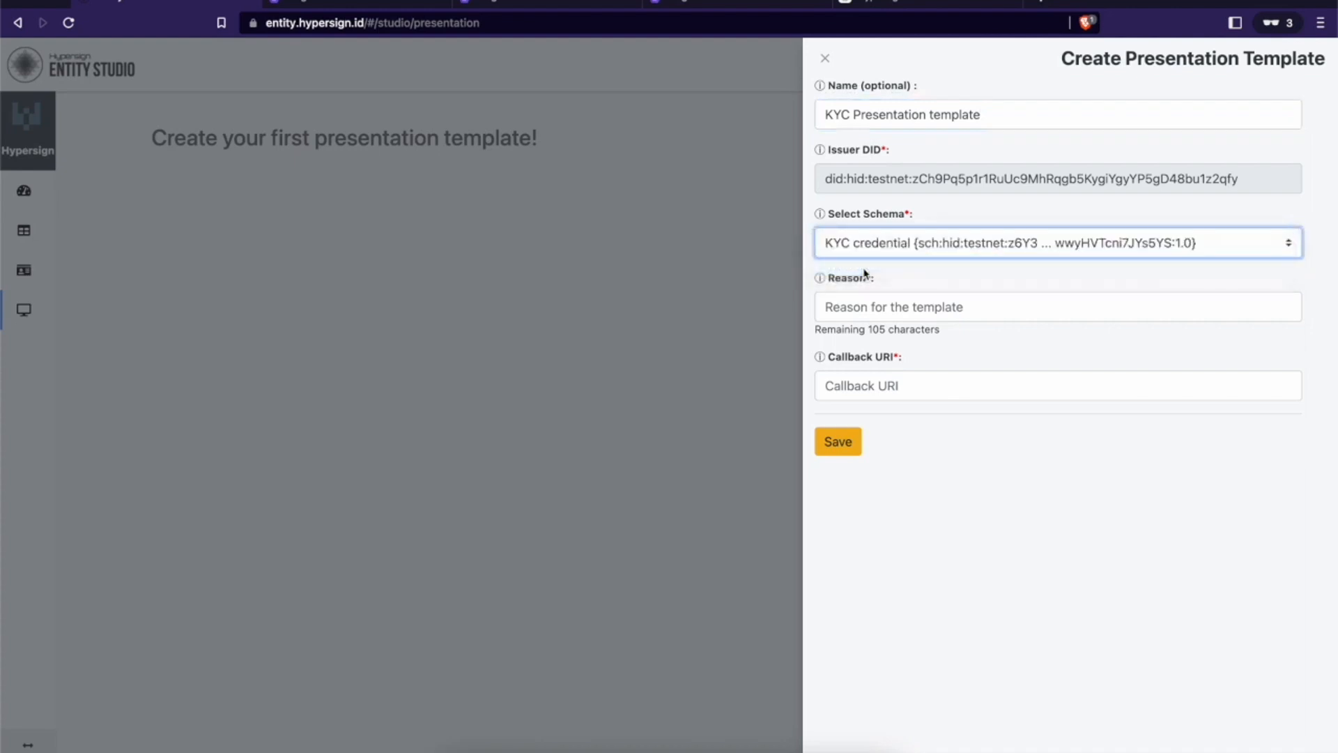
{"action": "left_click", "coordinate": [867, 305]}
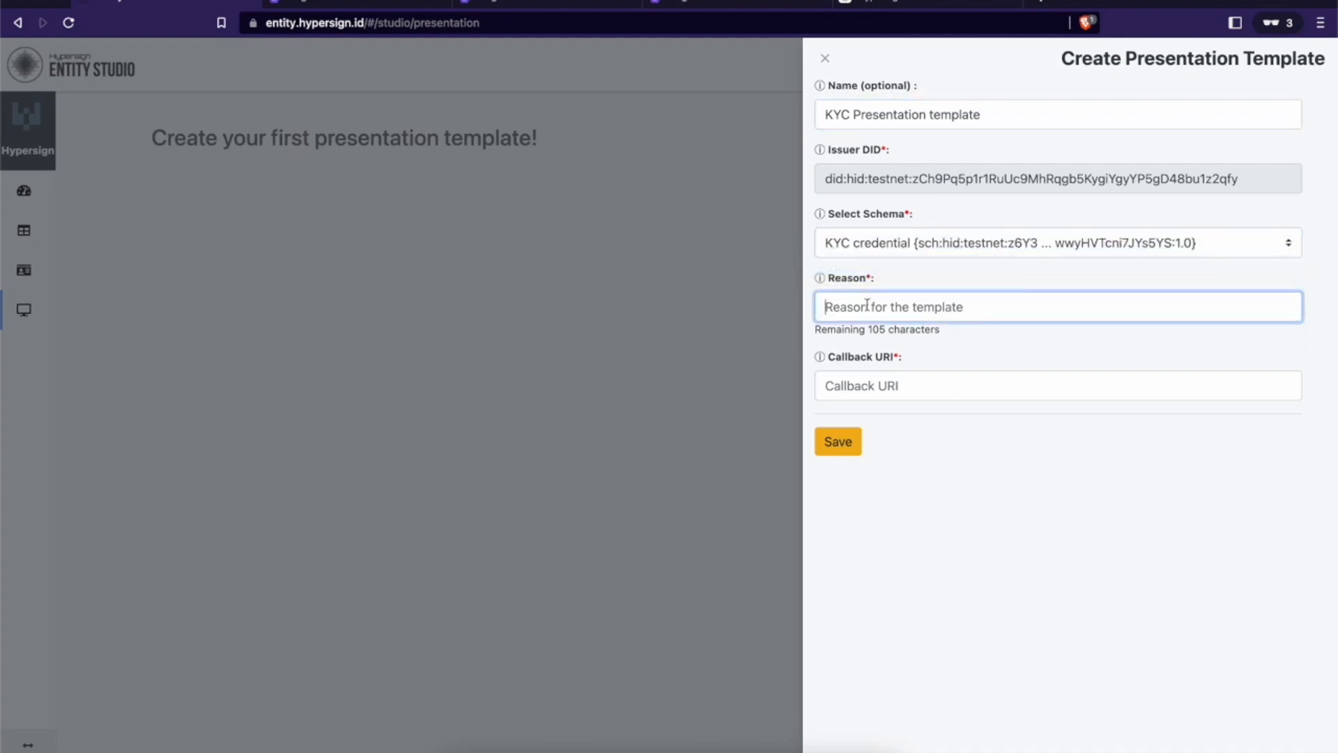
{"action": "key", "text": "super+v"}
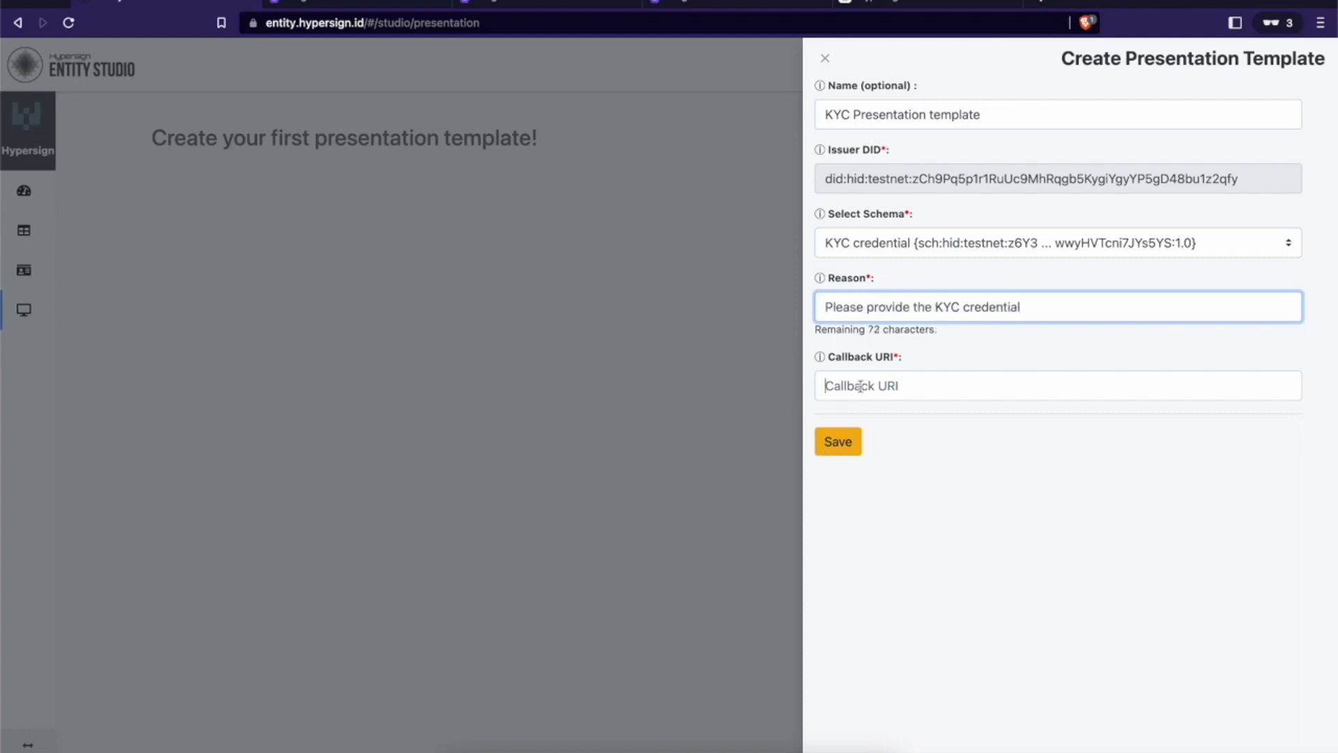
{"action": "left_click", "coordinate": [861, 386]}
{"action": "type", "text": "http://localhost:1234"}
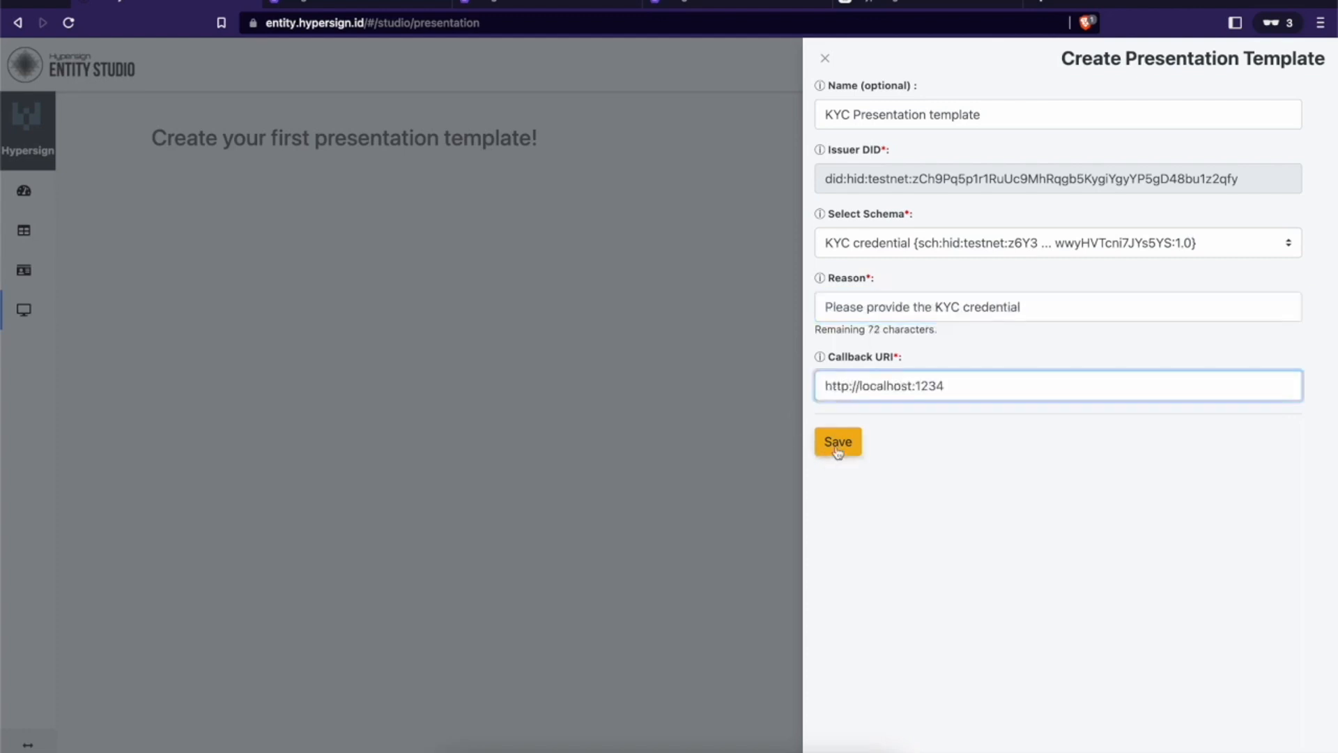
{"action": "left_click", "coordinate": [837, 449]}
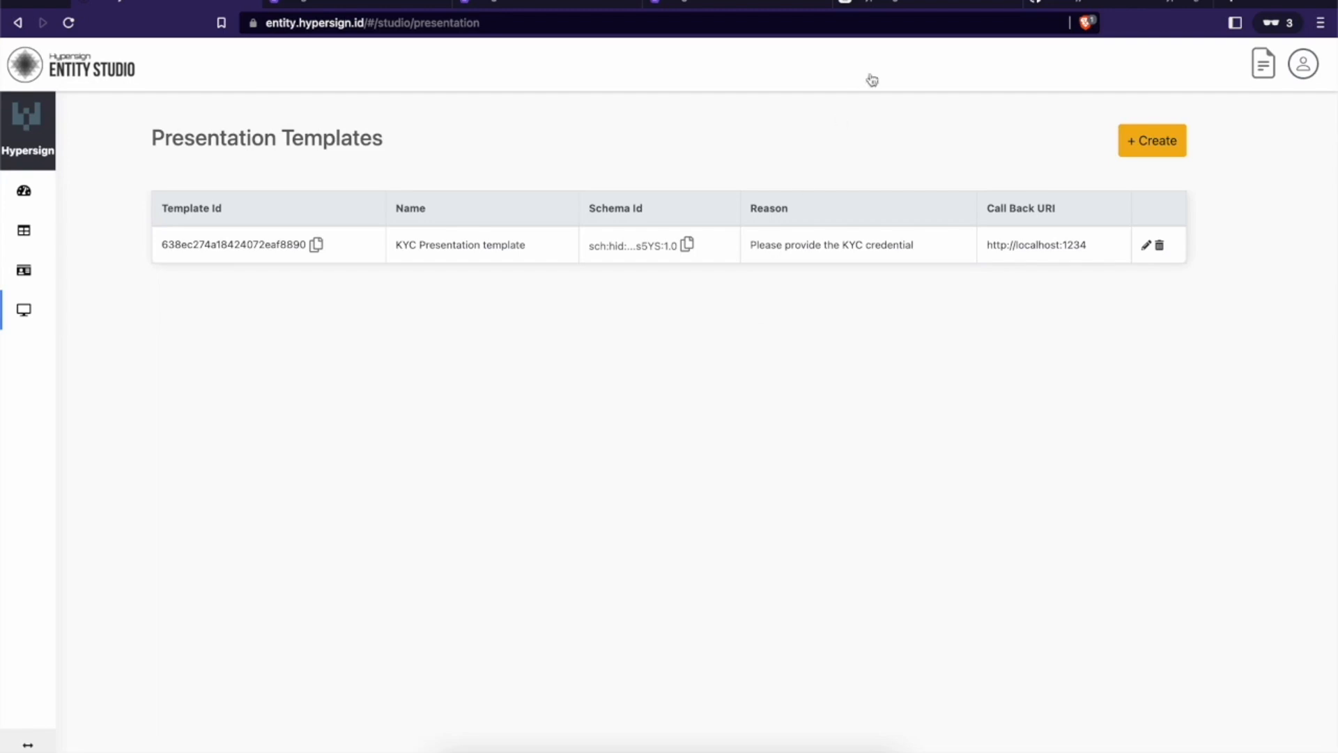
Step: Scroll the GitHub js-sdk README down to 'Step2: Add appropriate script'
{"action": "left_click", "coordinate": [1049, 4]}
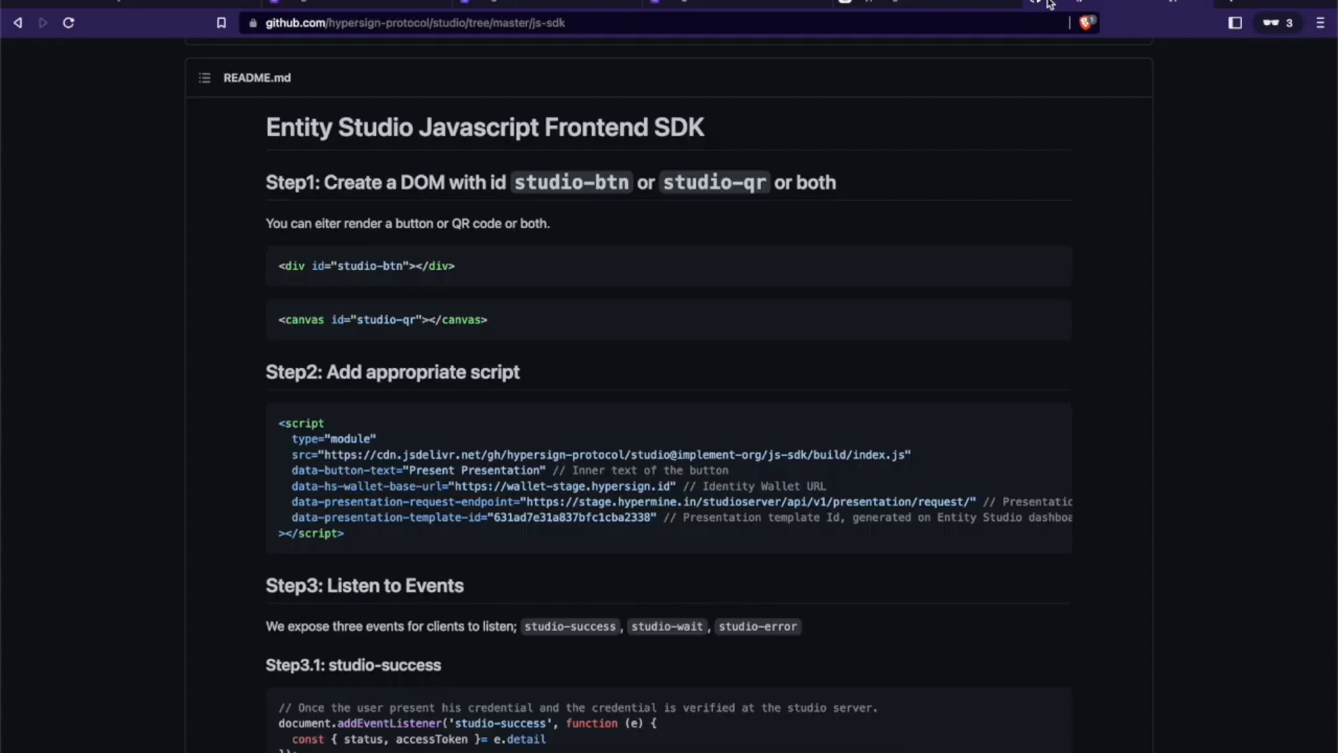
{"action": "scroll", "coordinate": [703, 389], "scroll_direction": "down", "scroll_amount": 1}
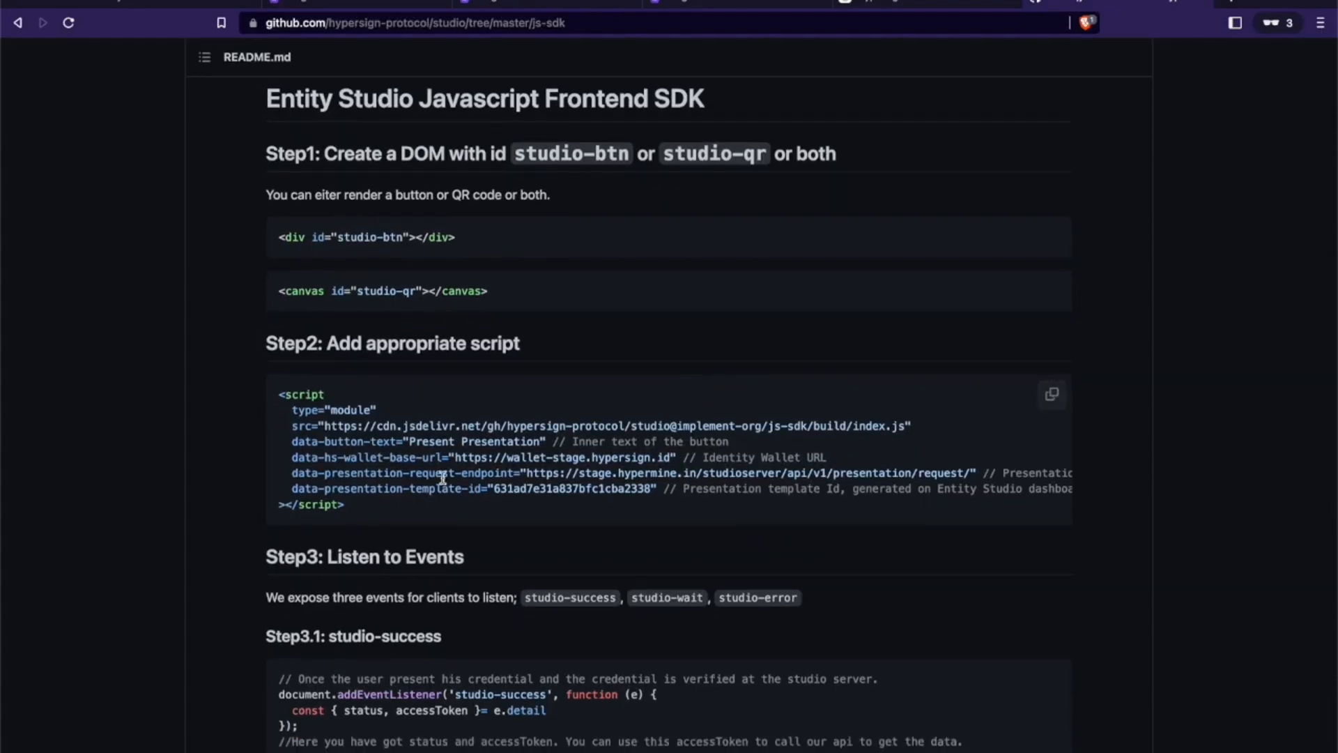
{"action": "scroll", "coordinate": [442, 478], "scroll_direction": "down", "scroll_amount": 5}
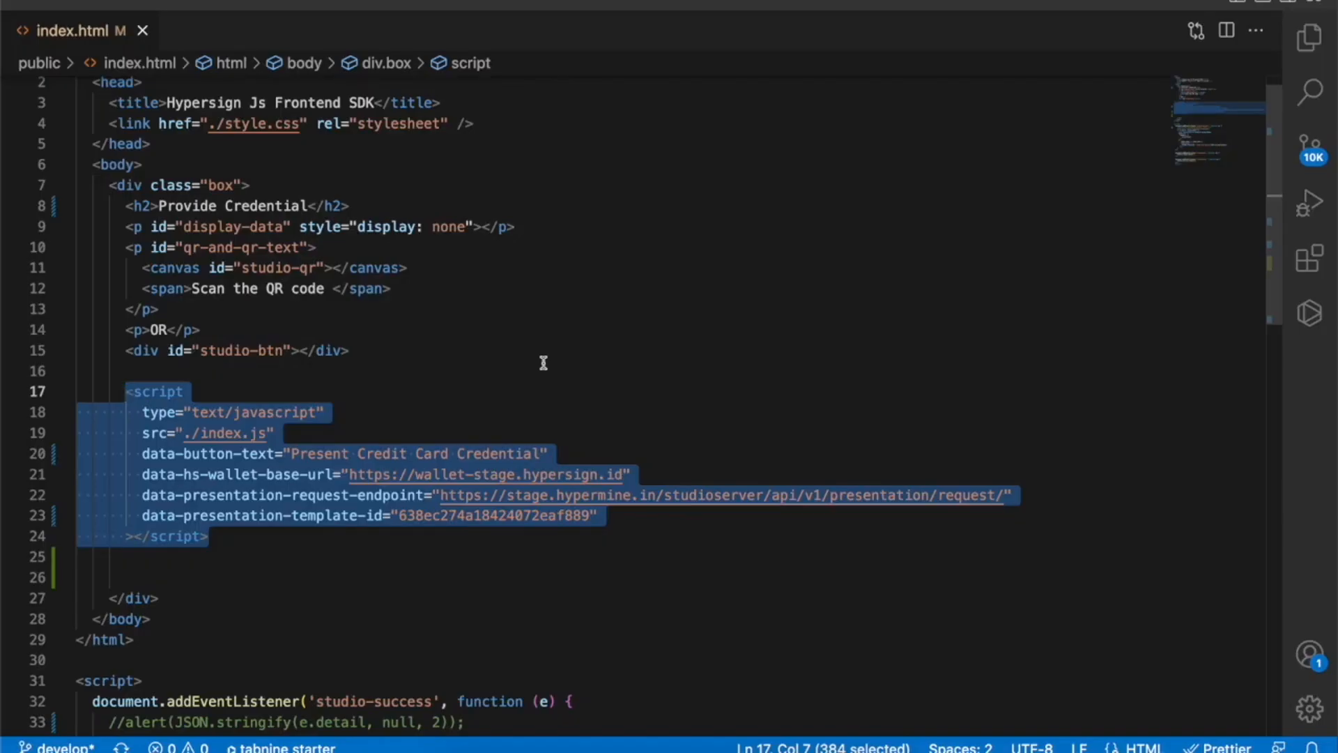
Step: Correct data-presentation-template-id in index.html to 638ec274a18424072eaf8890
{"action": "scroll", "coordinate": [542, 363], "scroll_direction": "down", "scroll_amount": 2}
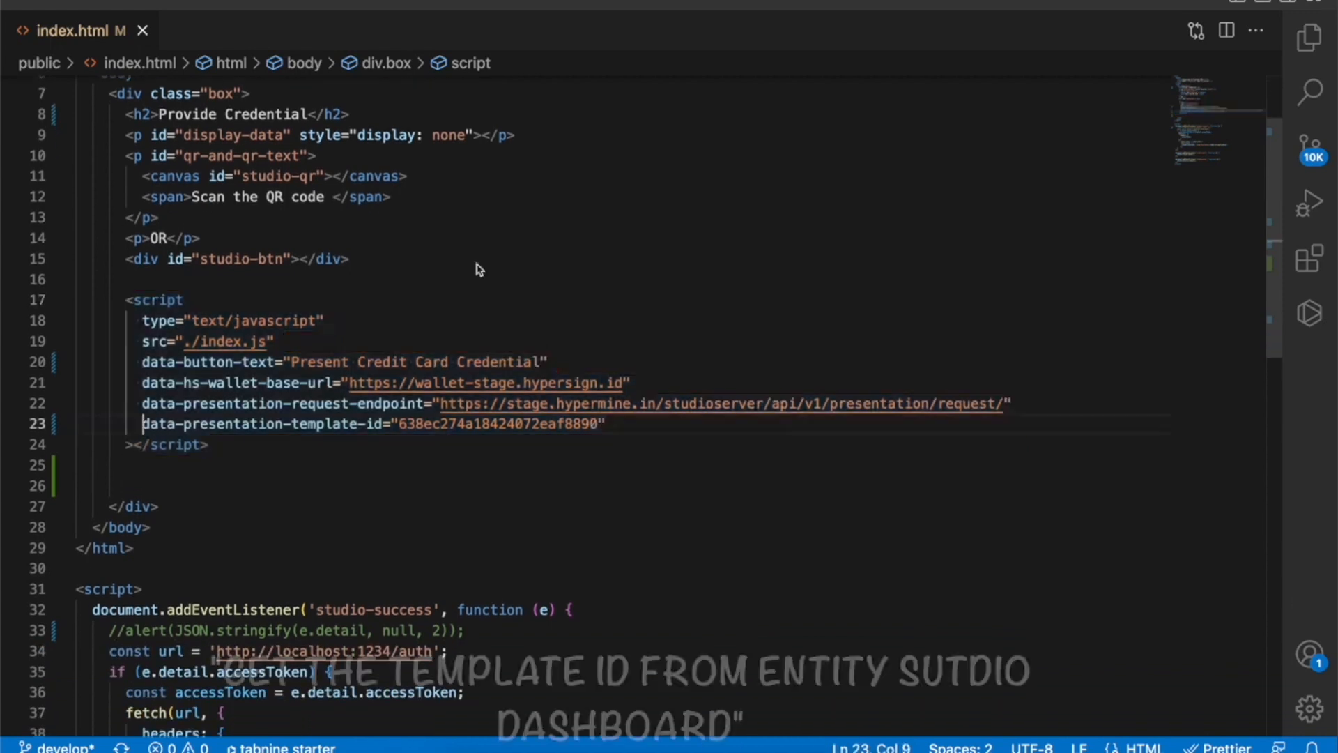
{"action": "left_click", "coordinate": [269, 464]}
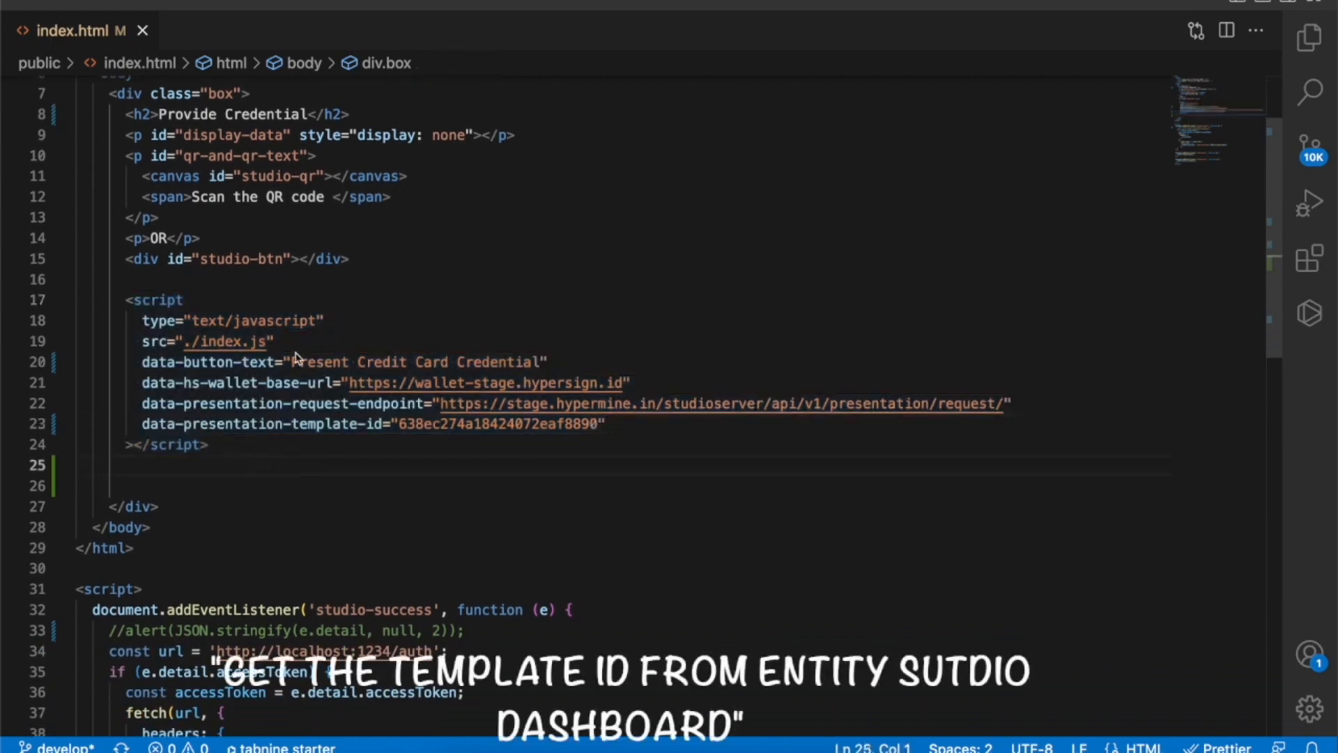
{"action": "left_click_drag", "start_coordinate": [407, 425], "coordinate": [591, 427]}
{"action": "left_click", "coordinate": [591, 426]}
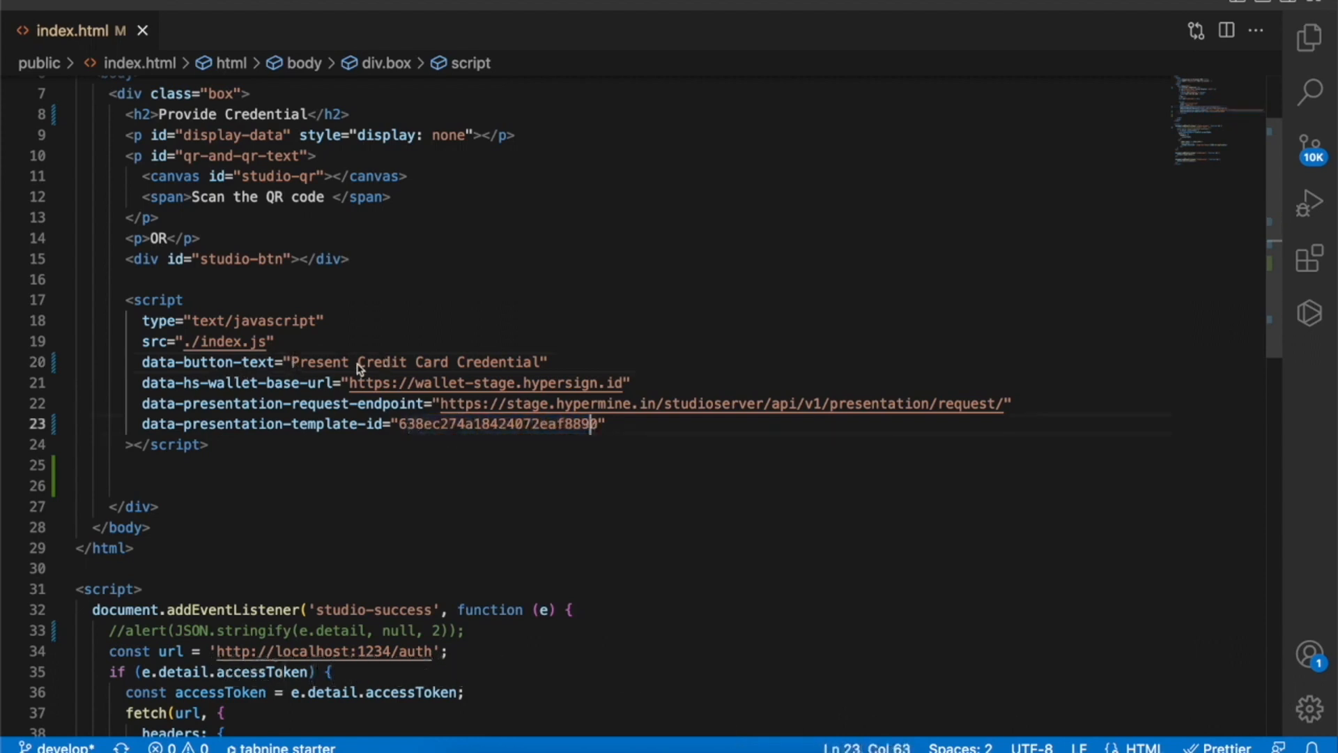
Step: Change the button text to 'Present KYC Credential' and load the localhost:1234 demo page
{"action": "left_click_drag", "start_coordinate": [360, 364], "coordinate": [423, 362]}
{"action": "key", "text": "BackSpace"}
{"action": "type", "text": "KYC"}
{"action": "key", "text": "BackSpace"}
{"action": "key", "text": "BackSpace"}
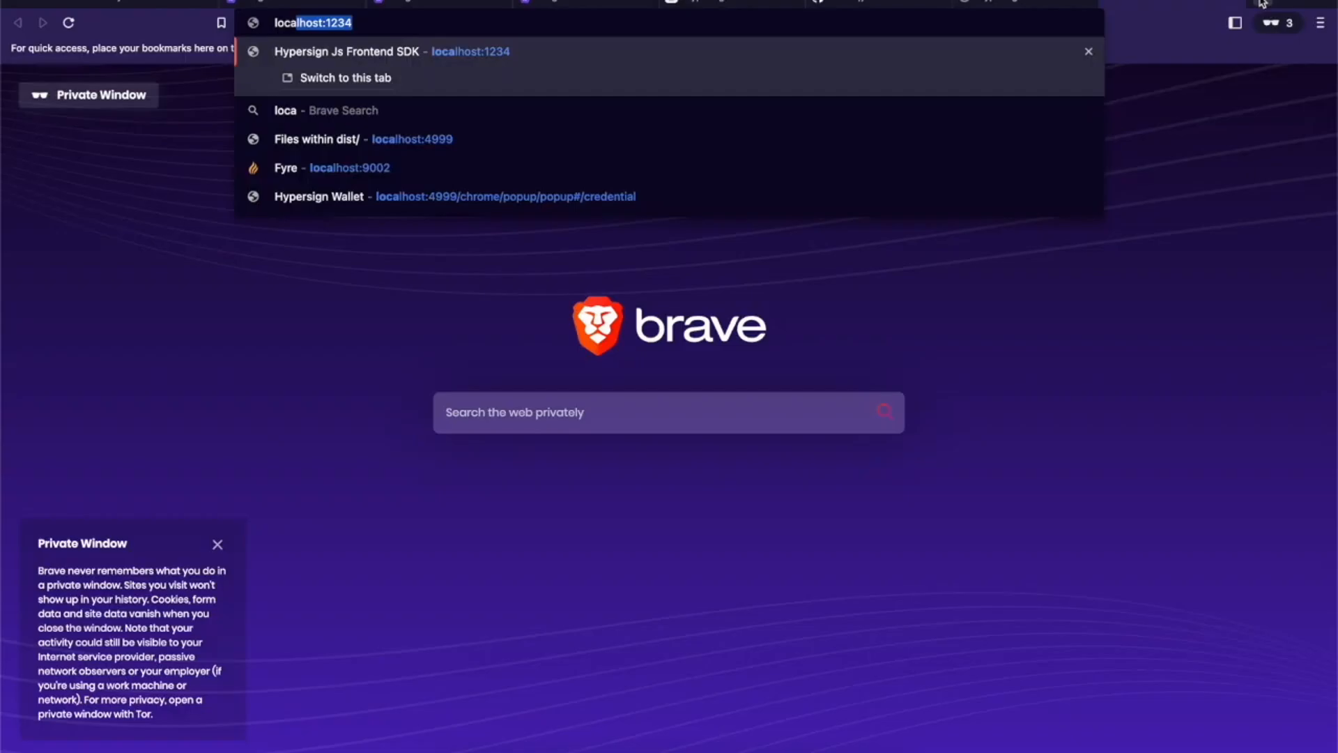
{"action": "key", "text": "Return"}
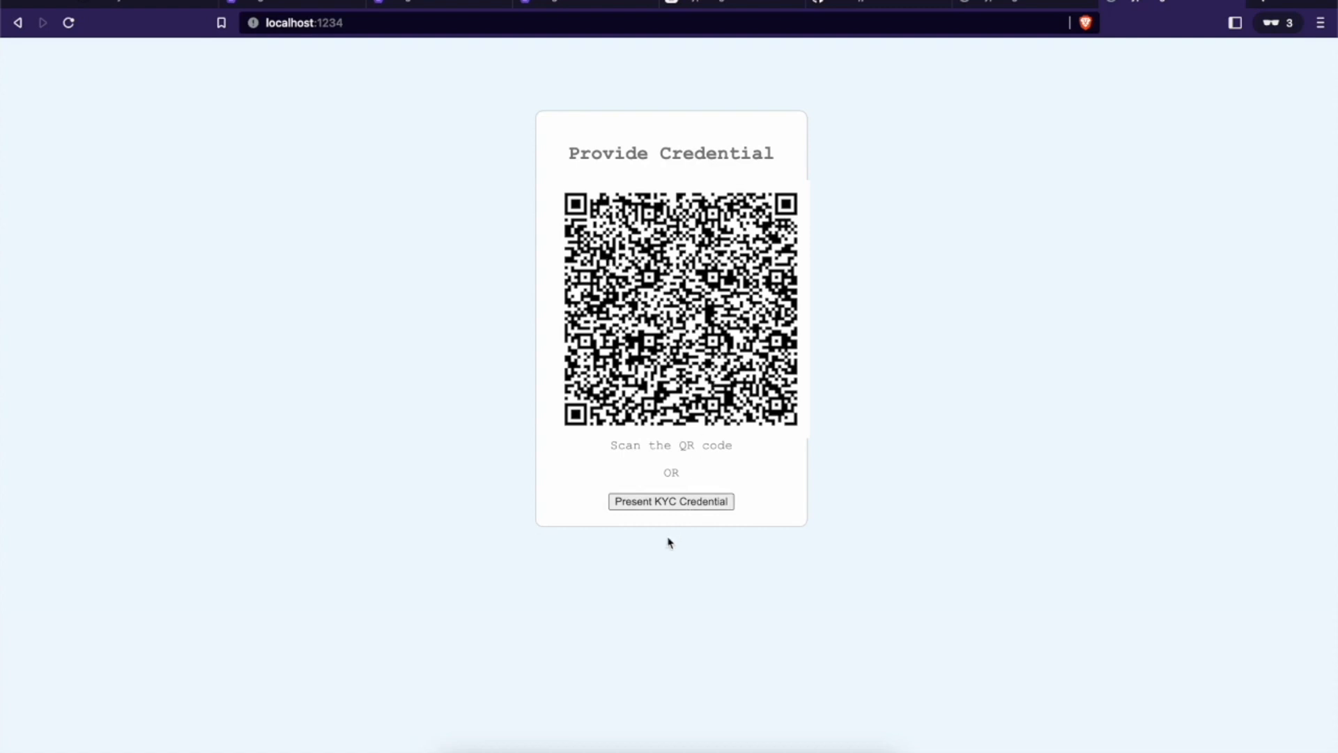
Step: Present the KYC credential and authorize it so the demo shows name, walletAddress, email and DID
{"action": "left_click", "coordinate": [694, 507]}
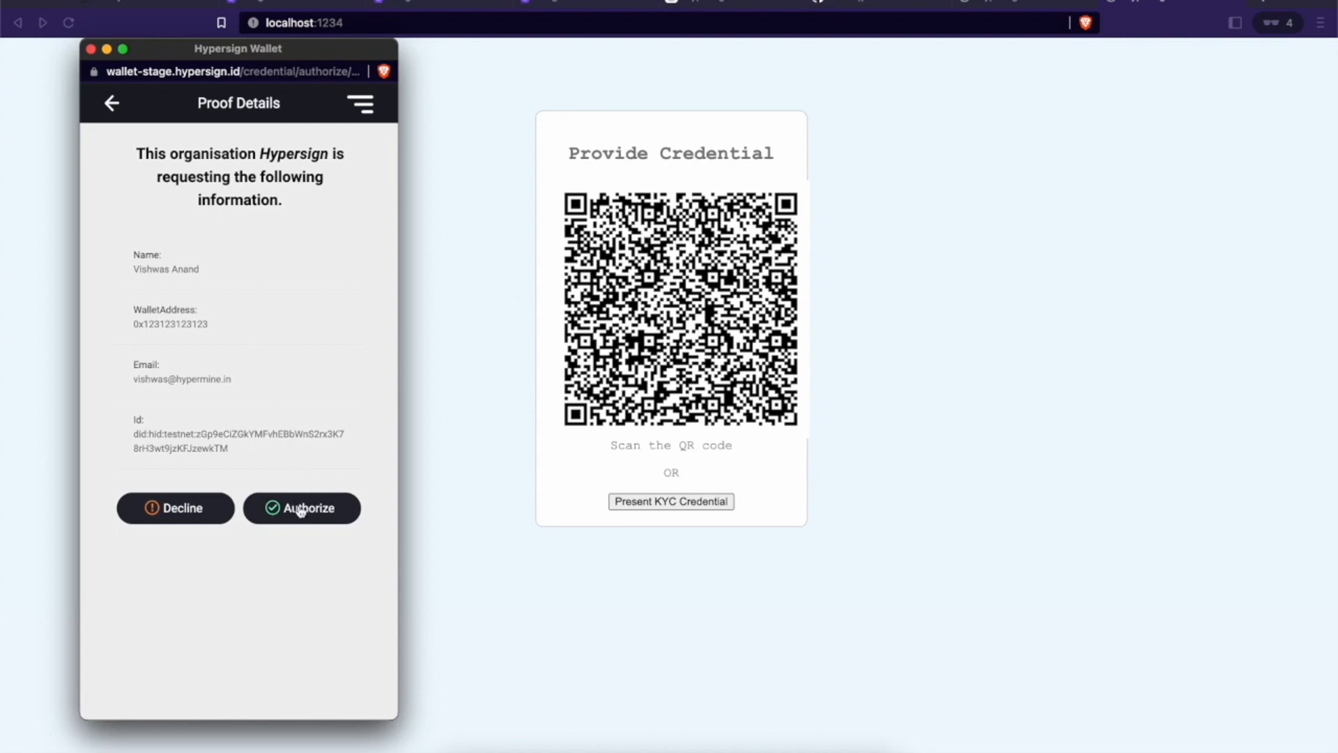
{"action": "left_click", "coordinate": [301, 511]}
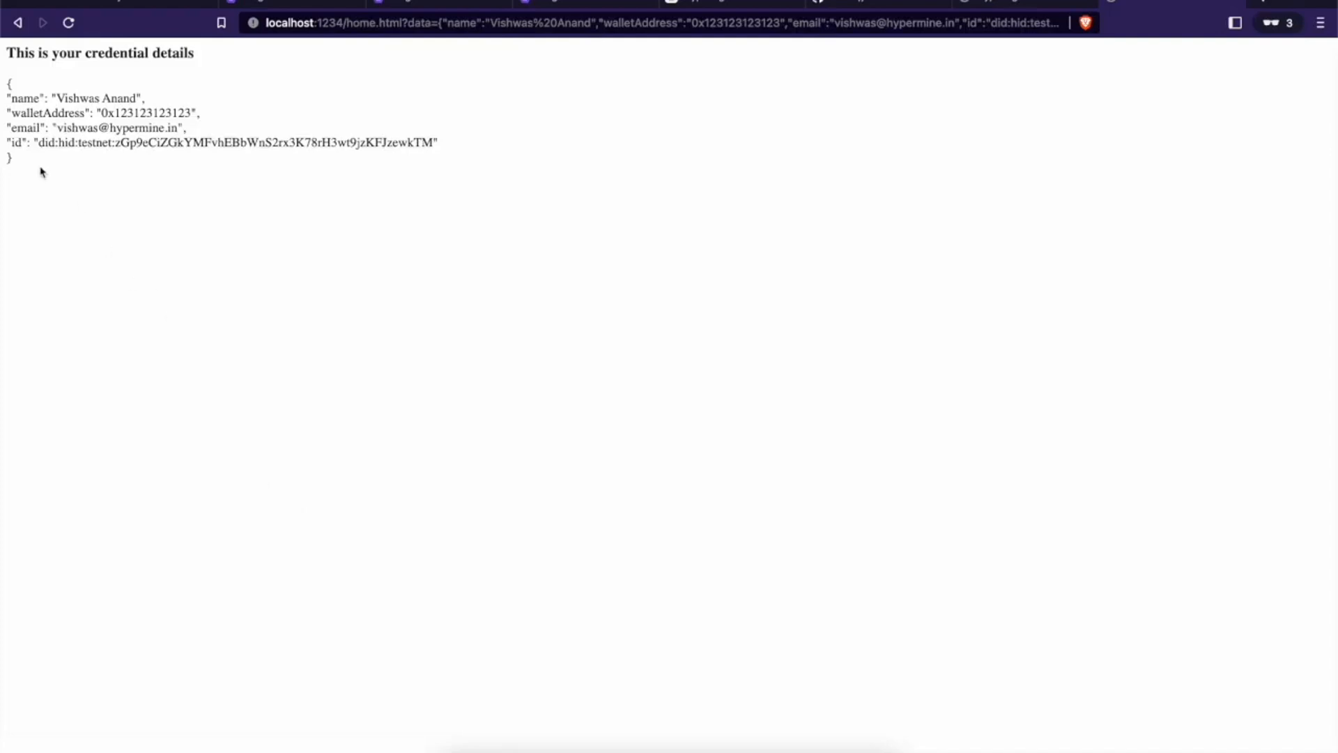
{"action": "left_click_drag", "start_coordinate": [36, 157], "coordinate": [3, 77]}
{"action": "left_click", "coordinate": [525, 565]}
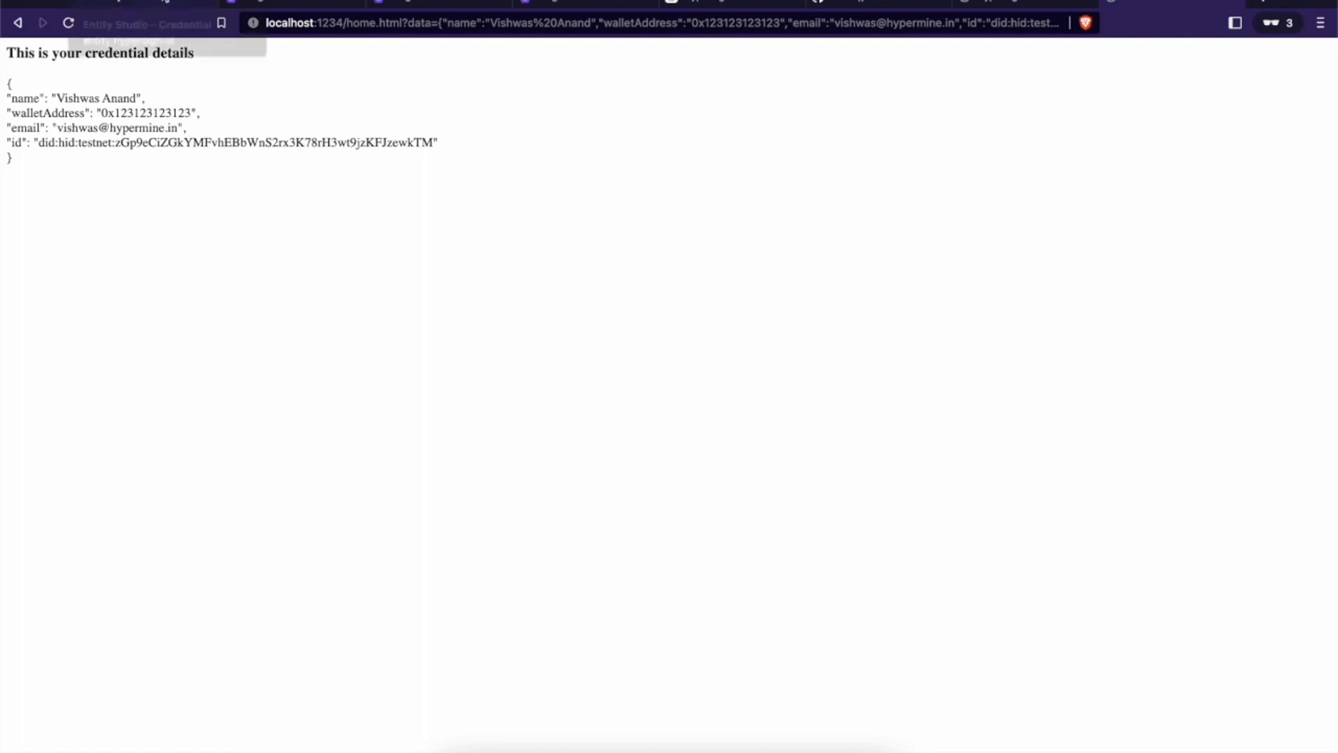
Step: Set the KYC credential's status to Revoke with status reason 'Some reason'
{"action": "left_click", "coordinate": [166, 2]}
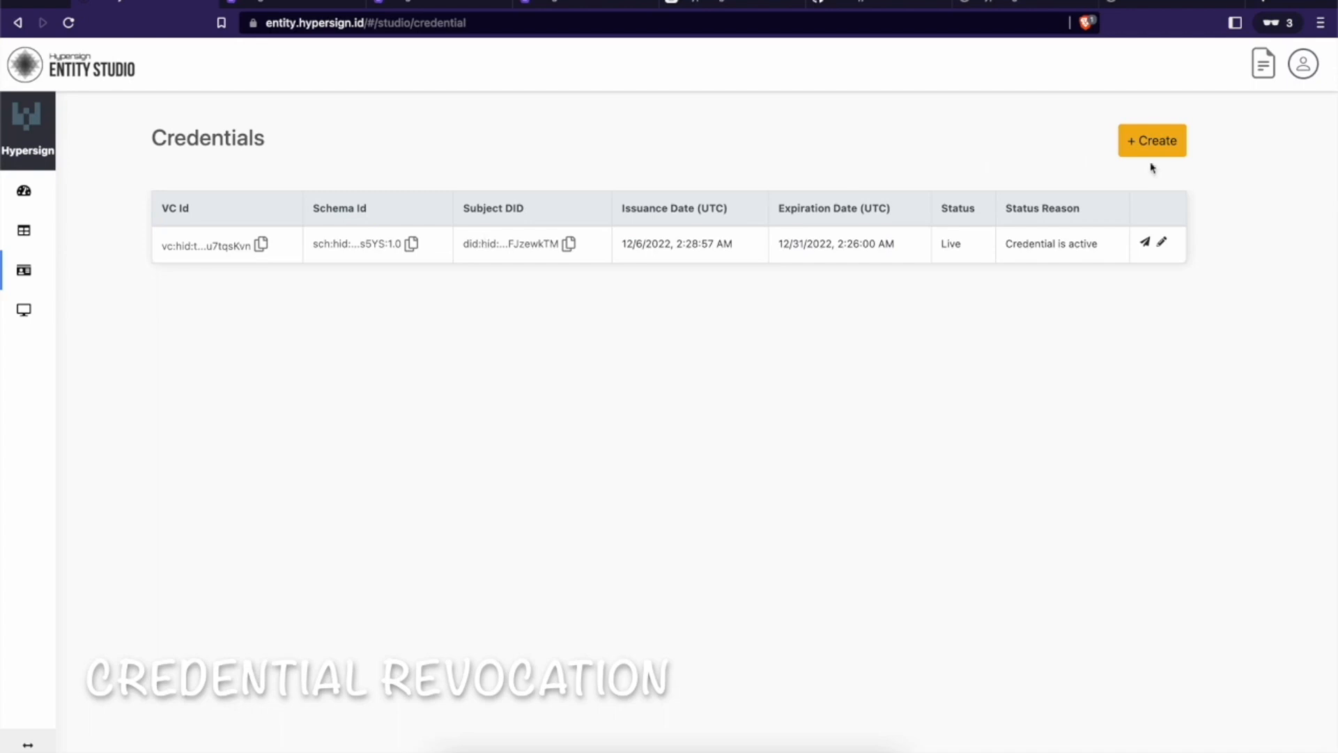
{"action": "left_click", "coordinate": [1162, 242]}
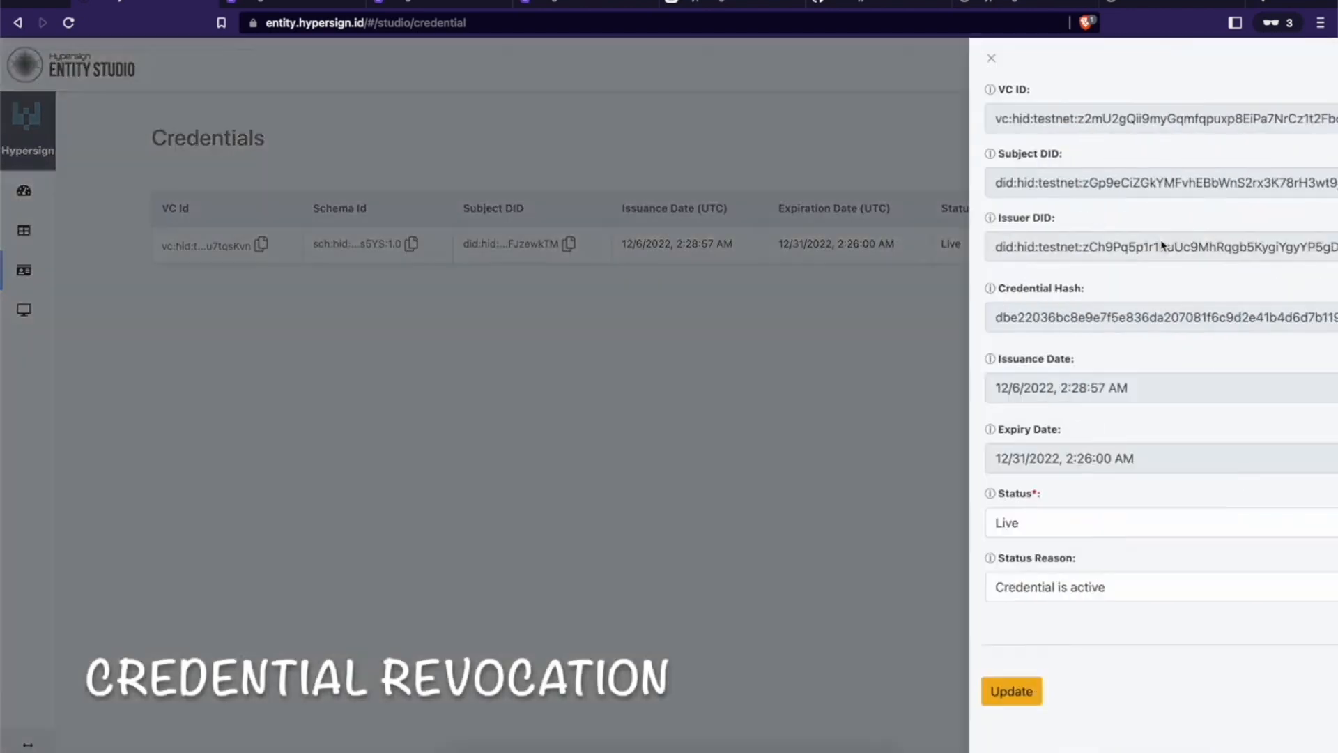
{"action": "left_click", "coordinate": [975, 524]}
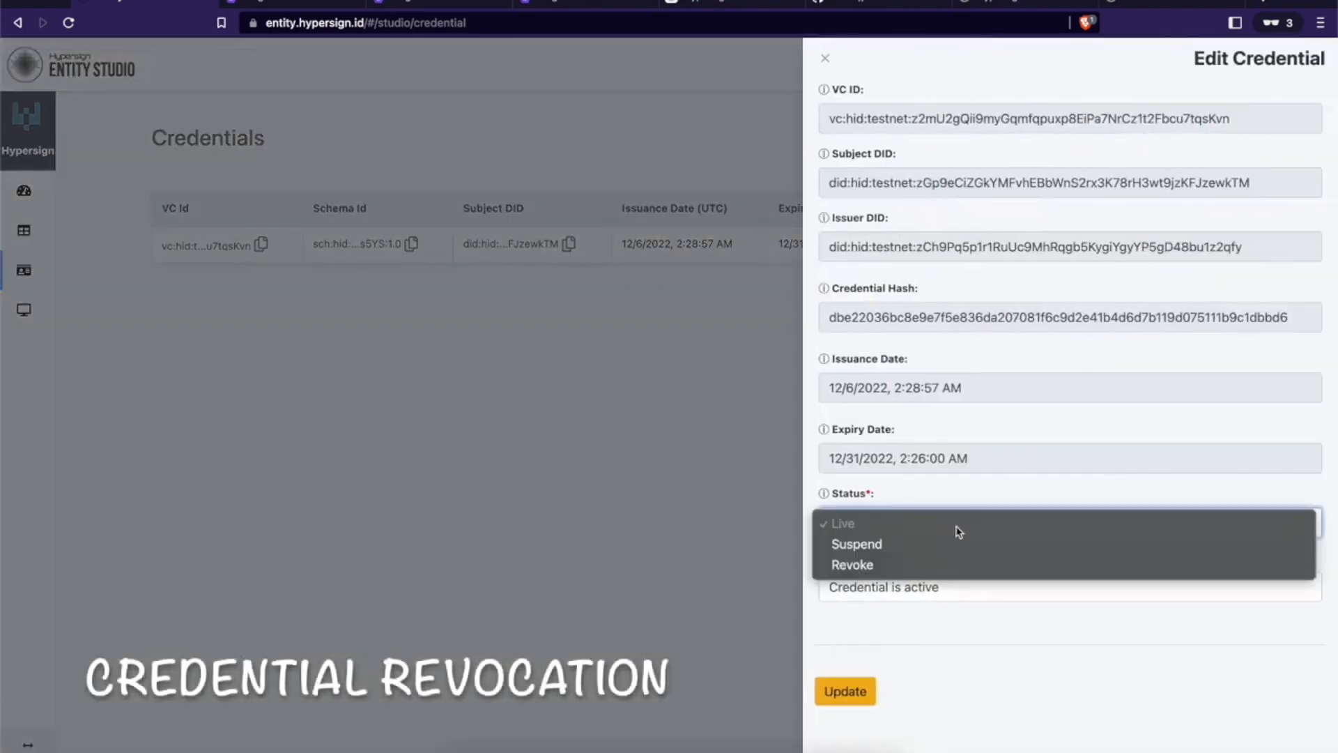
{"action": "left_click", "coordinate": [885, 563]}
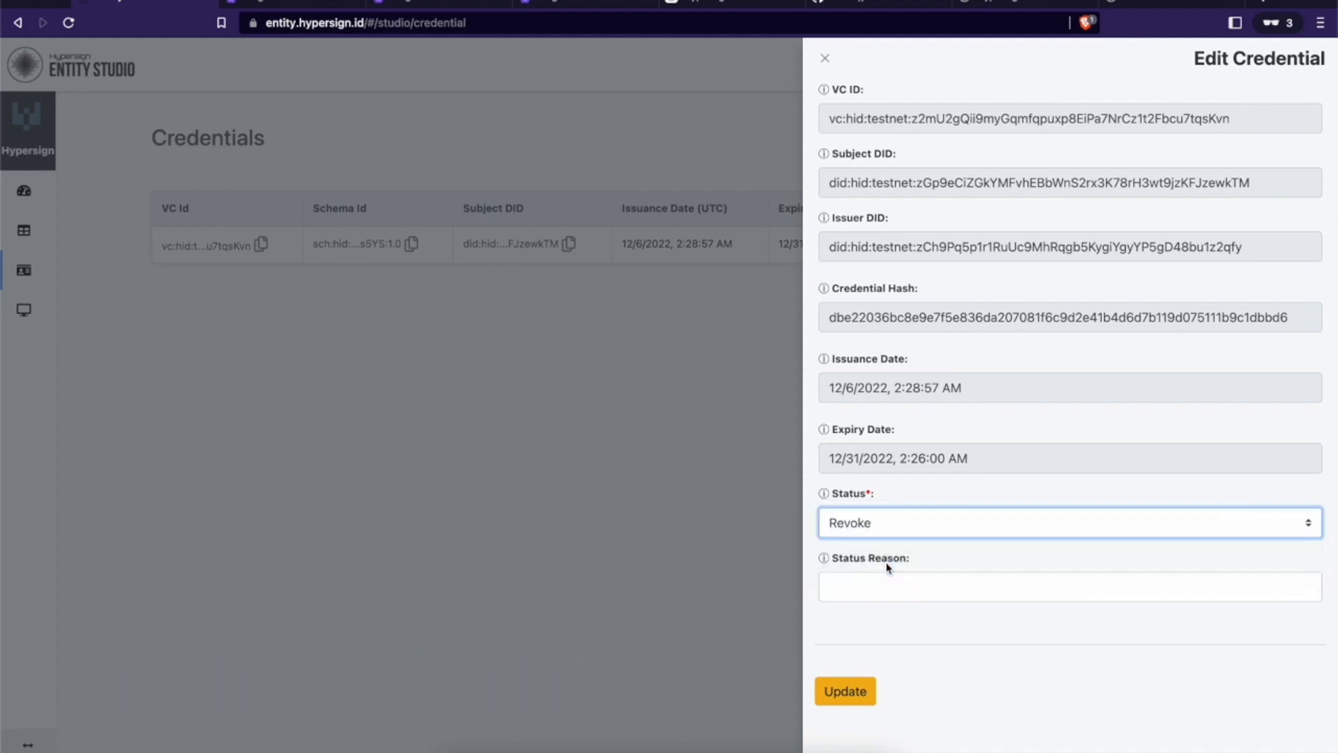
{"action": "left_click", "coordinate": [869, 584]}
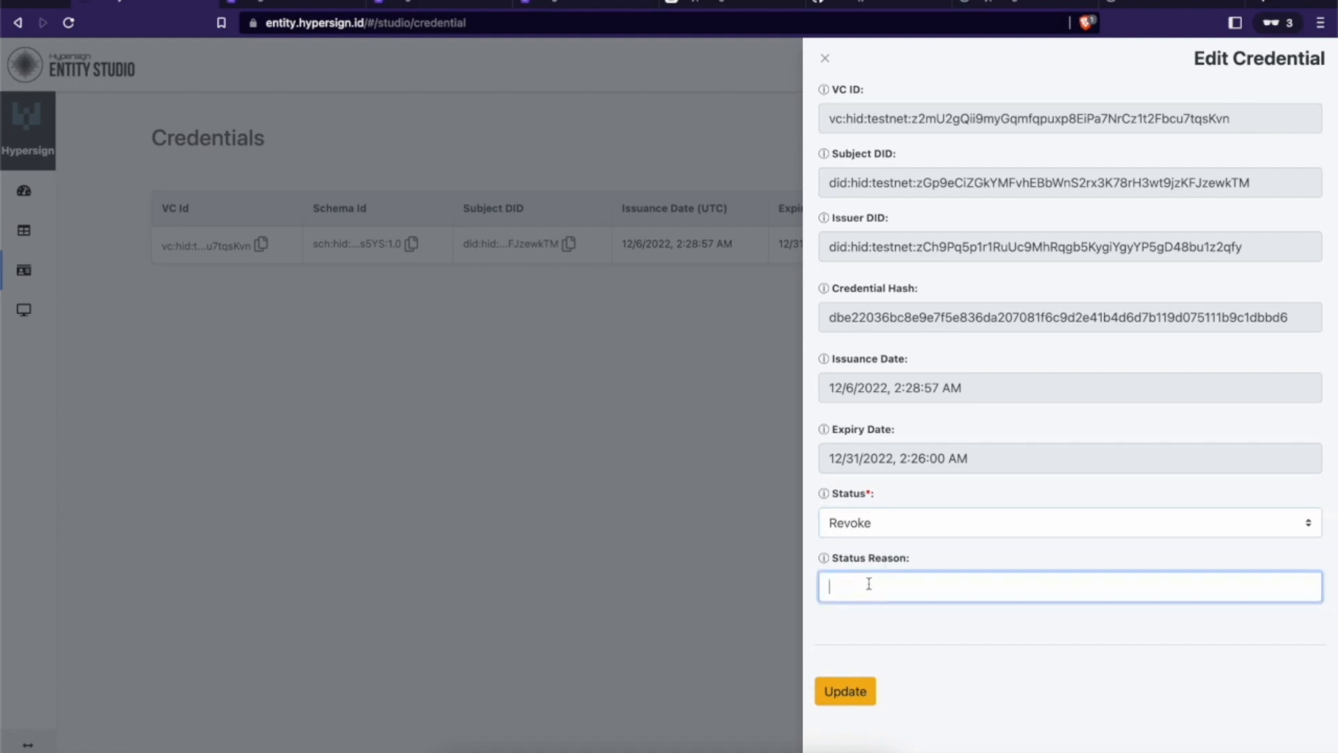
{"action": "type", "text": "Some reason"}
{"action": "key", "text": "BackSpace"}
{"action": "key", "text": "BackSpace"}
{"action": "key", "text": "BackSpace"}
{"action": "type", "text": "son"}
Step: Submit the revocation, authorize it in the wallet, and return to the demo's details page
{"action": "left_click", "coordinate": [845, 692]}
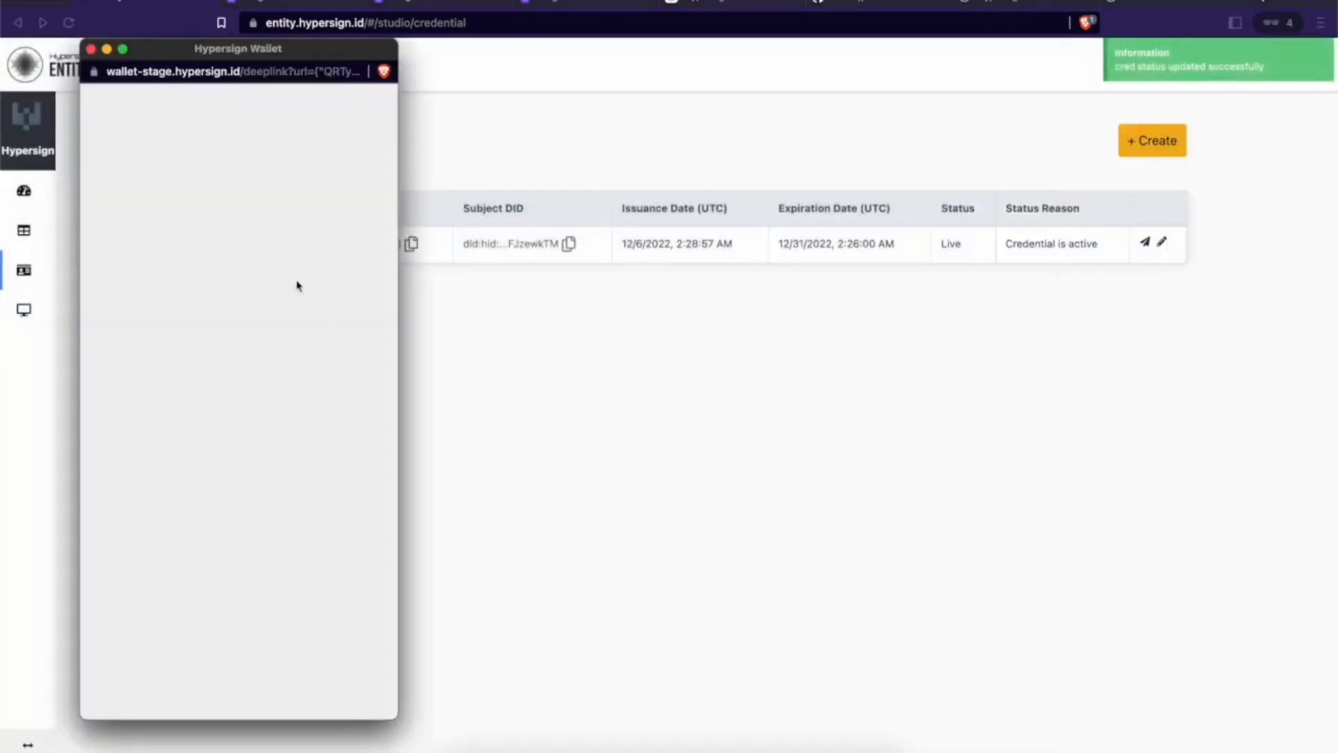
{"action": "left_click", "coordinate": [246, 494]}
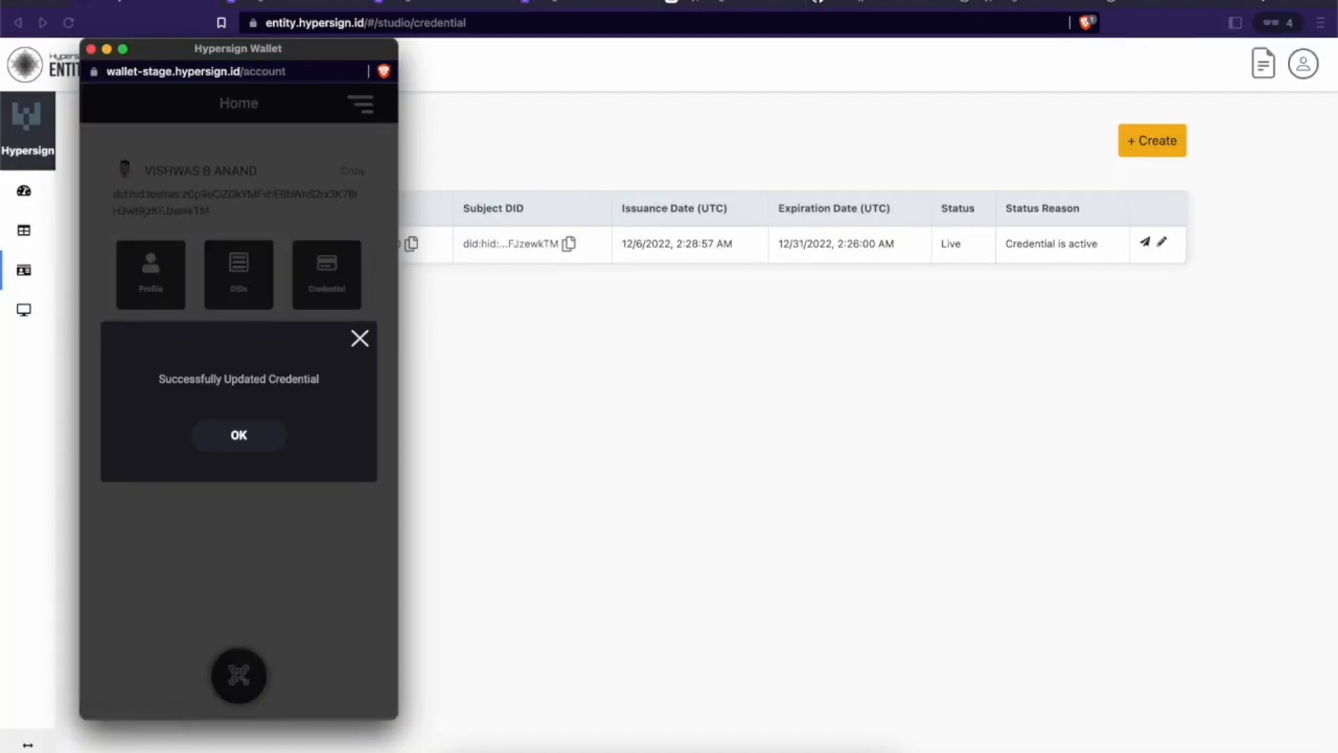
{"action": "left_click", "coordinate": [91, 49]}
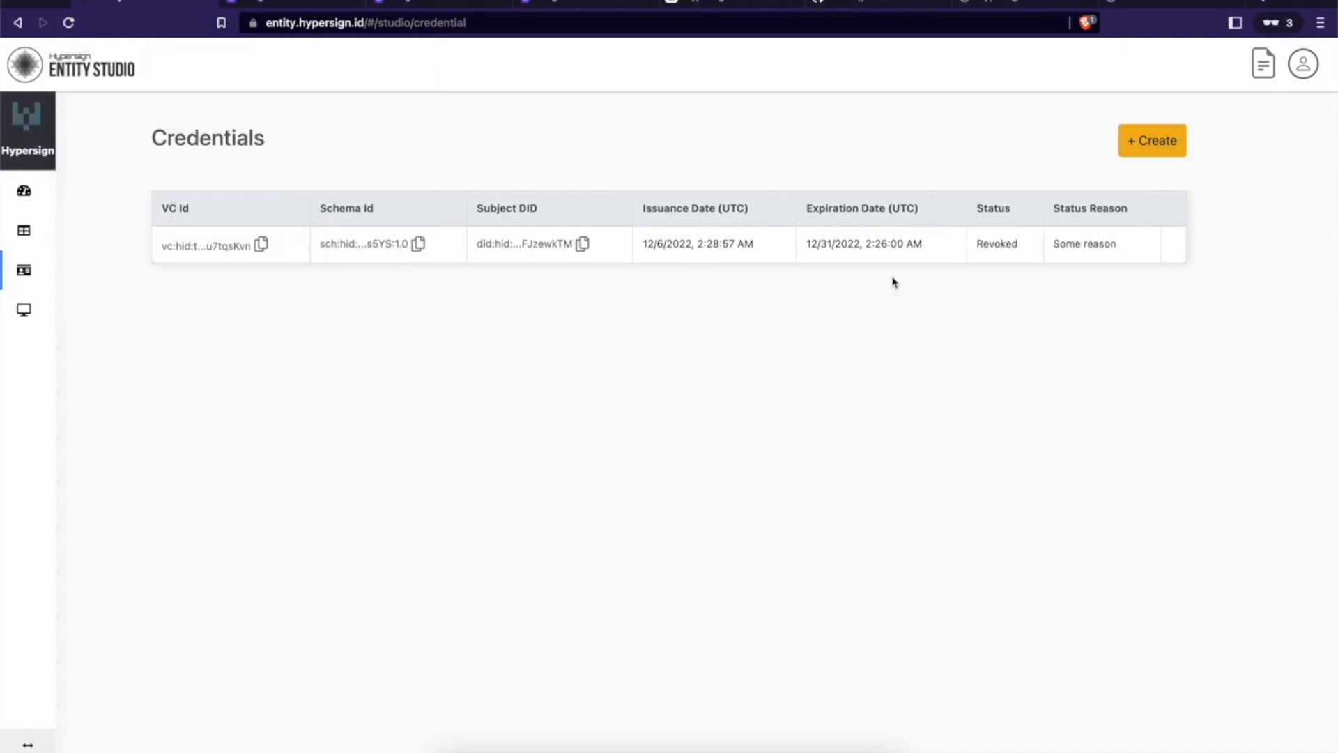
{"action": "left_click", "coordinate": [1155, 5]}
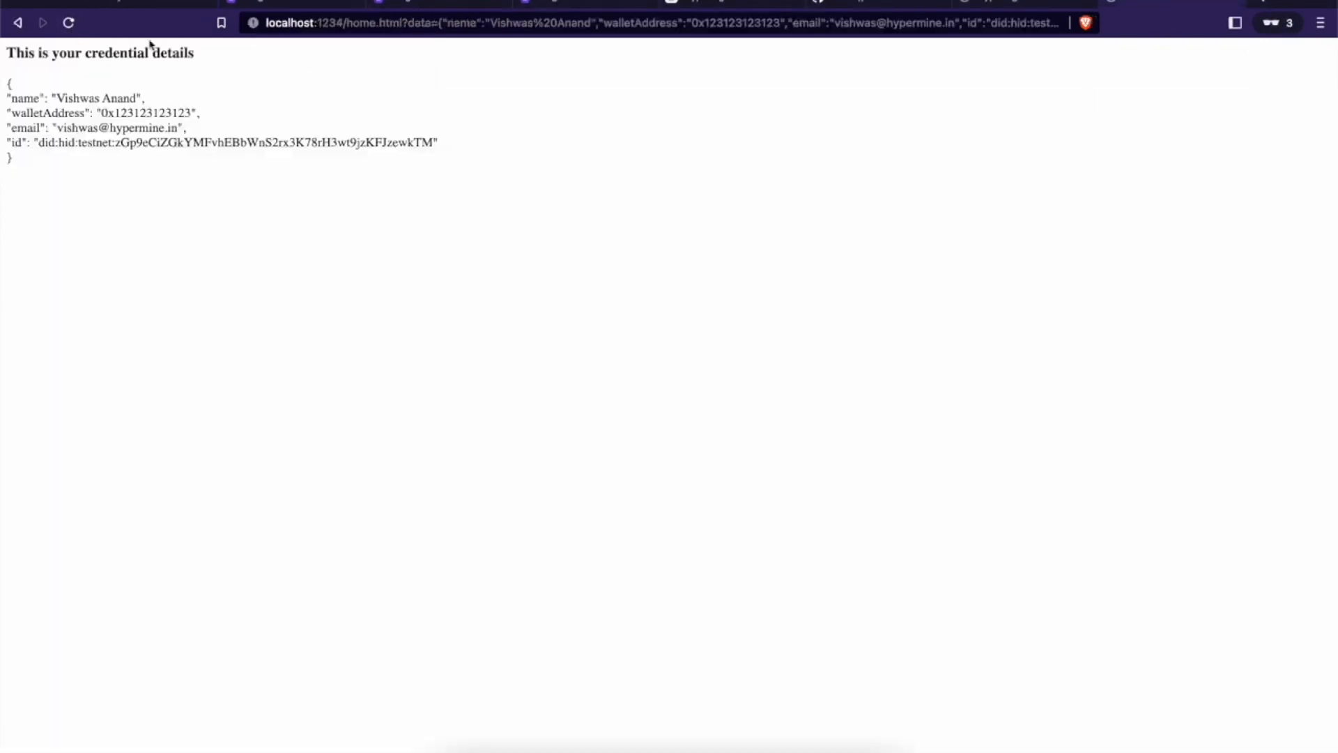
Step: Present the revoked KYC credential again and see the wallet fail with 'Could not authorize the user'
{"action": "left_click", "coordinate": [18, 22]}
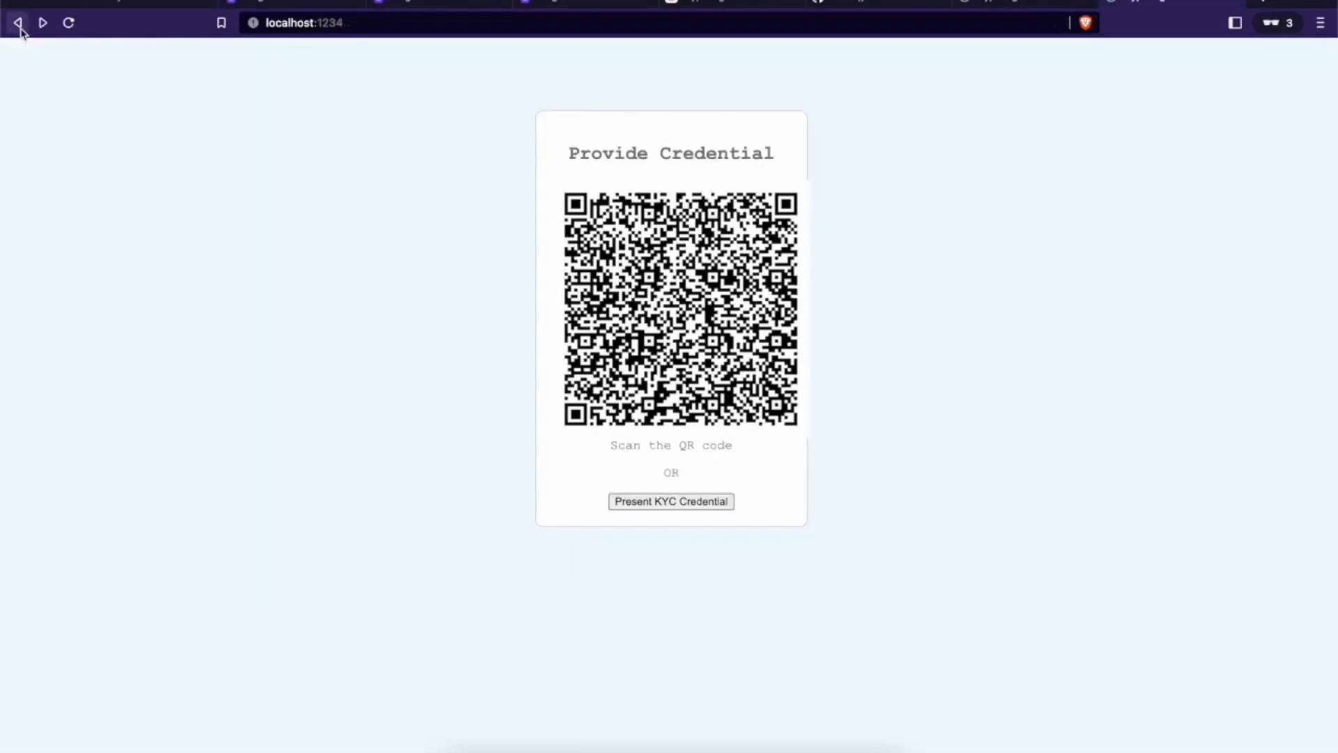
{"action": "left_click", "coordinate": [697, 501]}
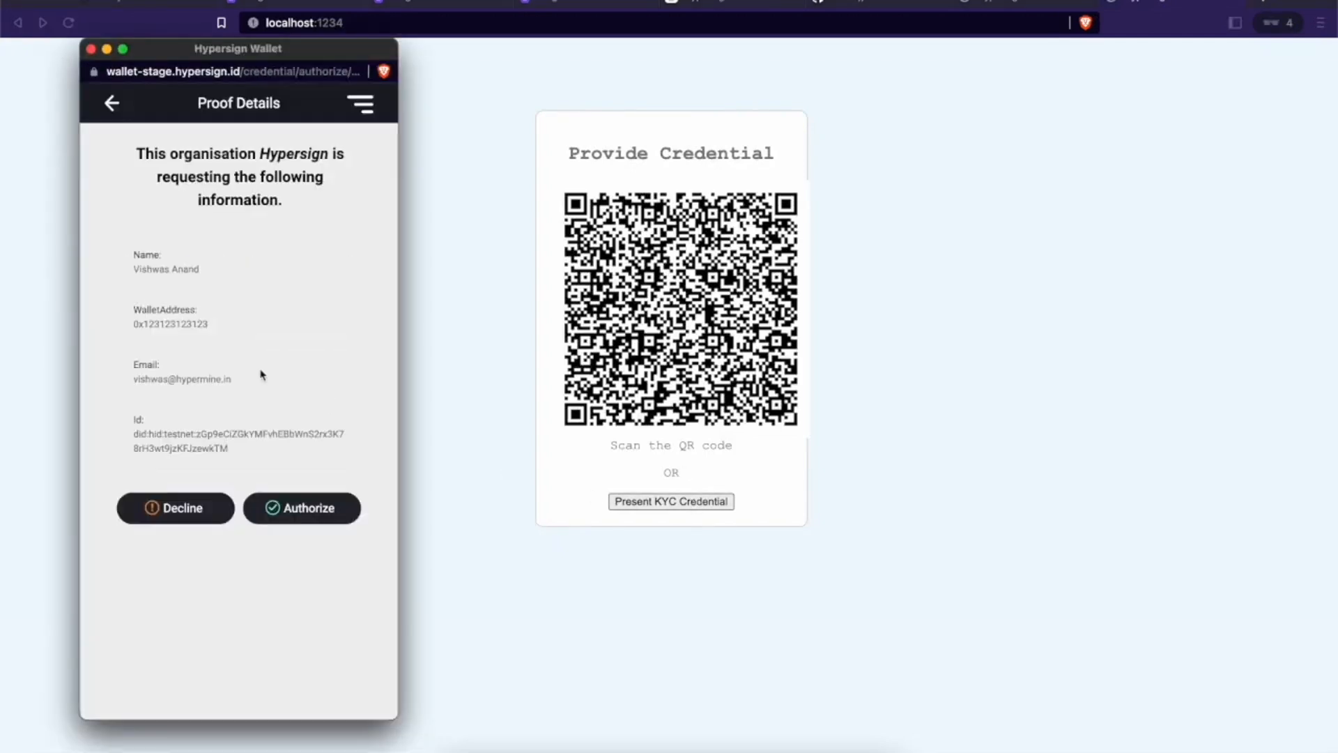
{"action": "left_click", "coordinate": [308, 510]}
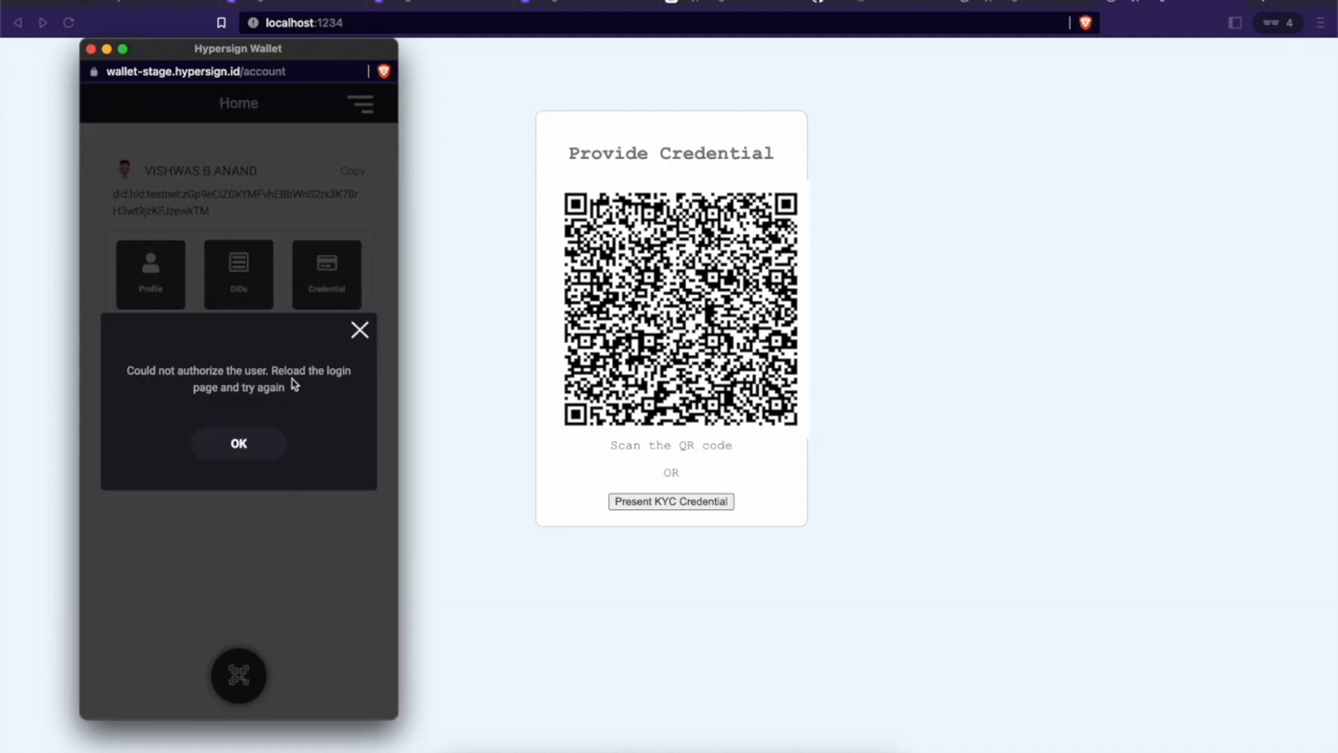
{"action": "left_click", "coordinate": [92, 50]}
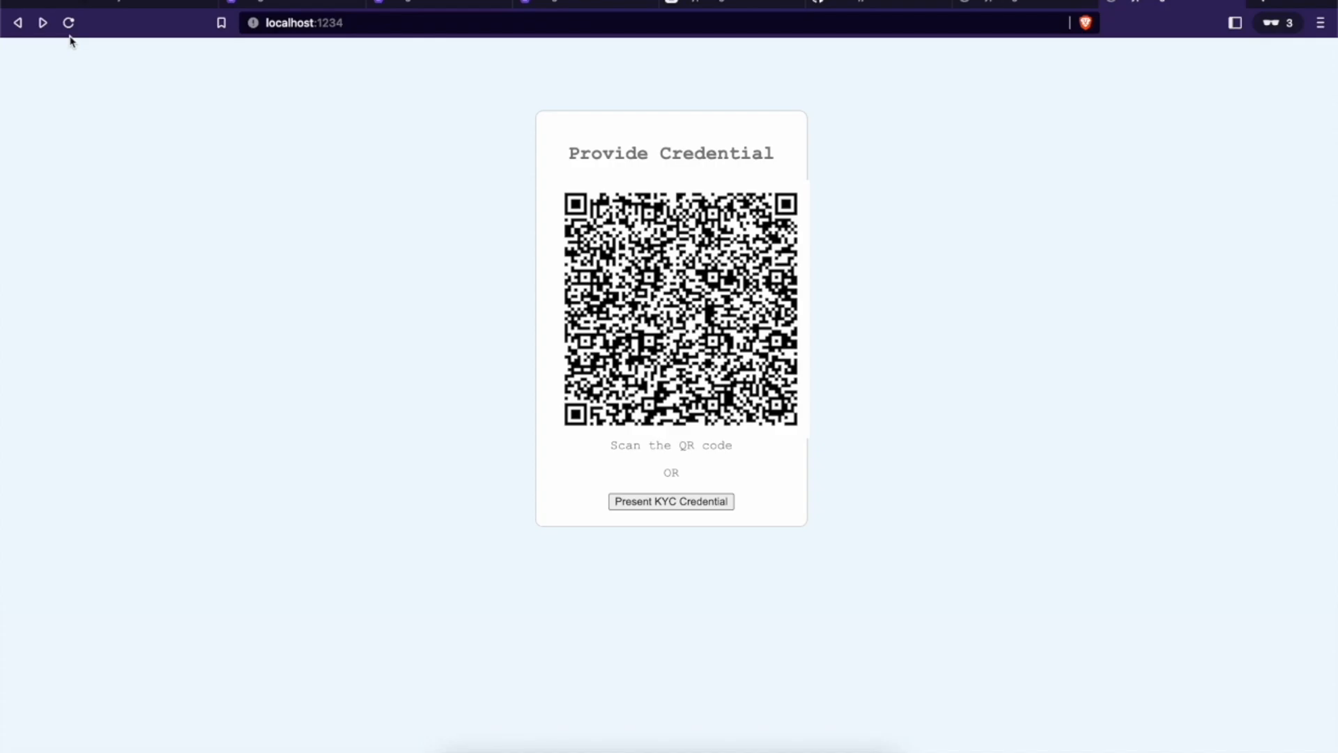
{"action": "left_click", "coordinate": [149, 5]}
Step: Reload the explorer's credential status record and highlight currentStatus now reading Revoked
{"action": "left_click", "coordinate": [272, 3]}
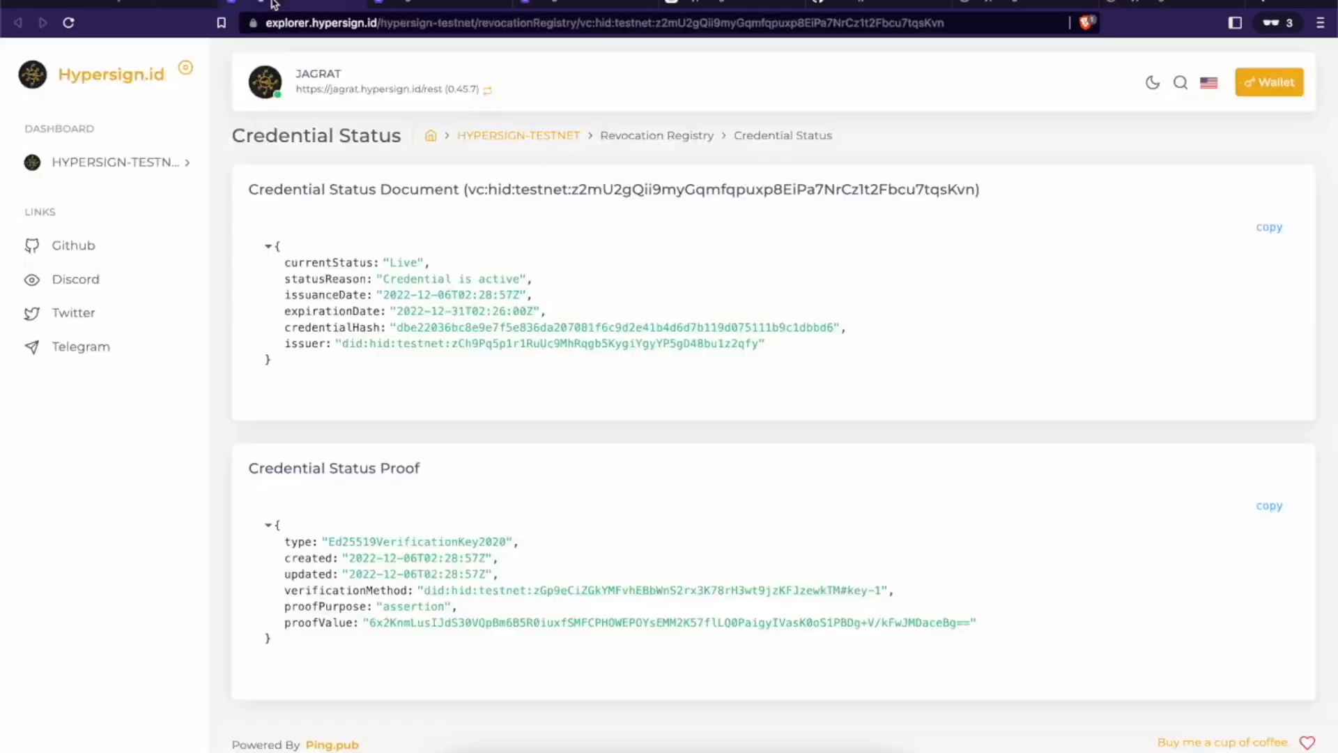
{"action": "left_click", "coordinate": [68, 23]}
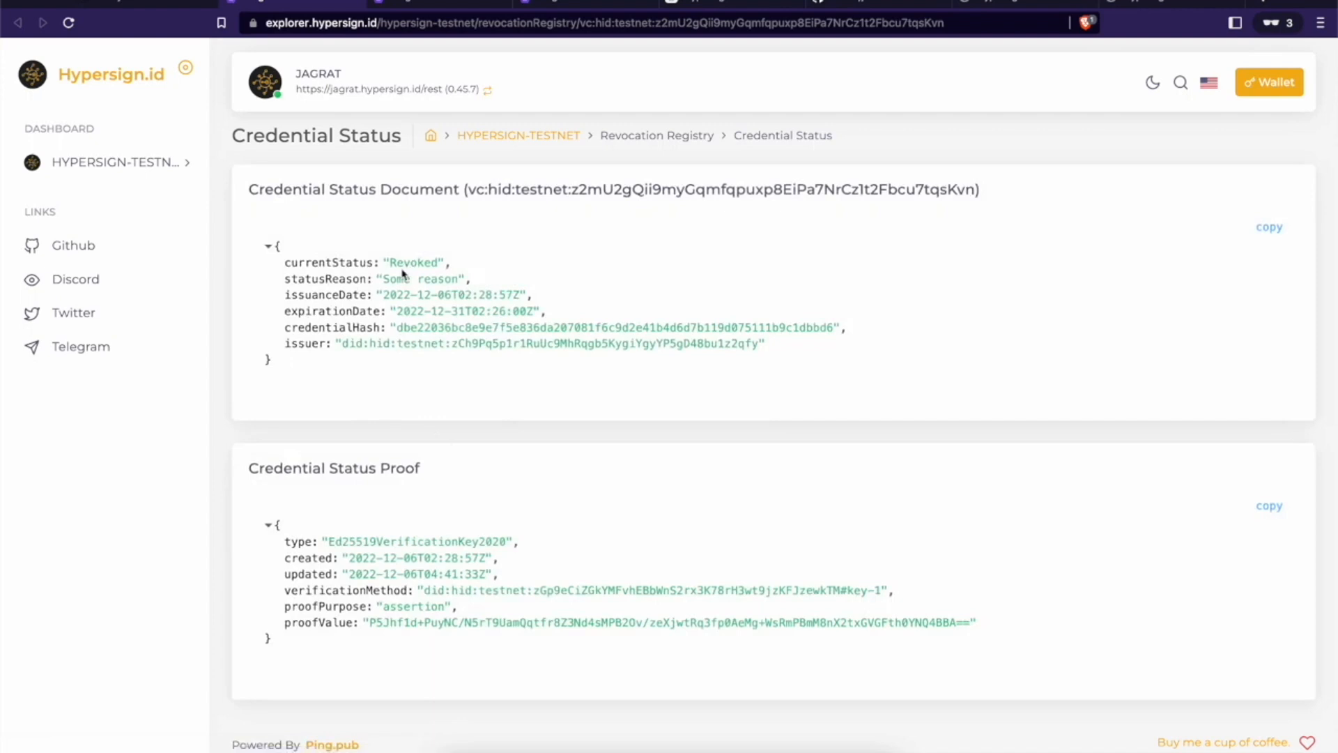
{"action": "left_click_drag", "start_coordinate": [391, 263], "coordinate": [443, 277]}
{"action": "left_click", "coordinate": [429, 263]}
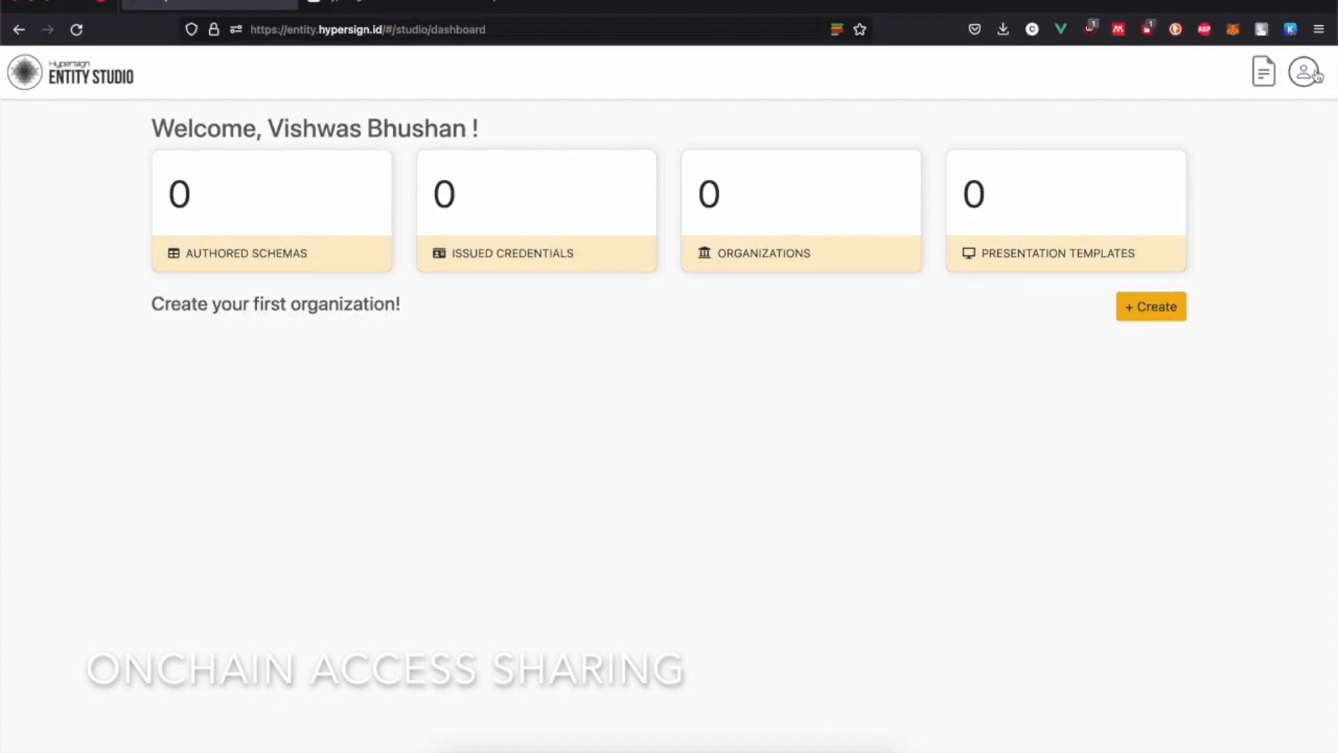
Step: Copy the second account's DID and add it to the Hypersign organization's Controller ids
{"action": "left_click", "coordinate": [1314, 76]}
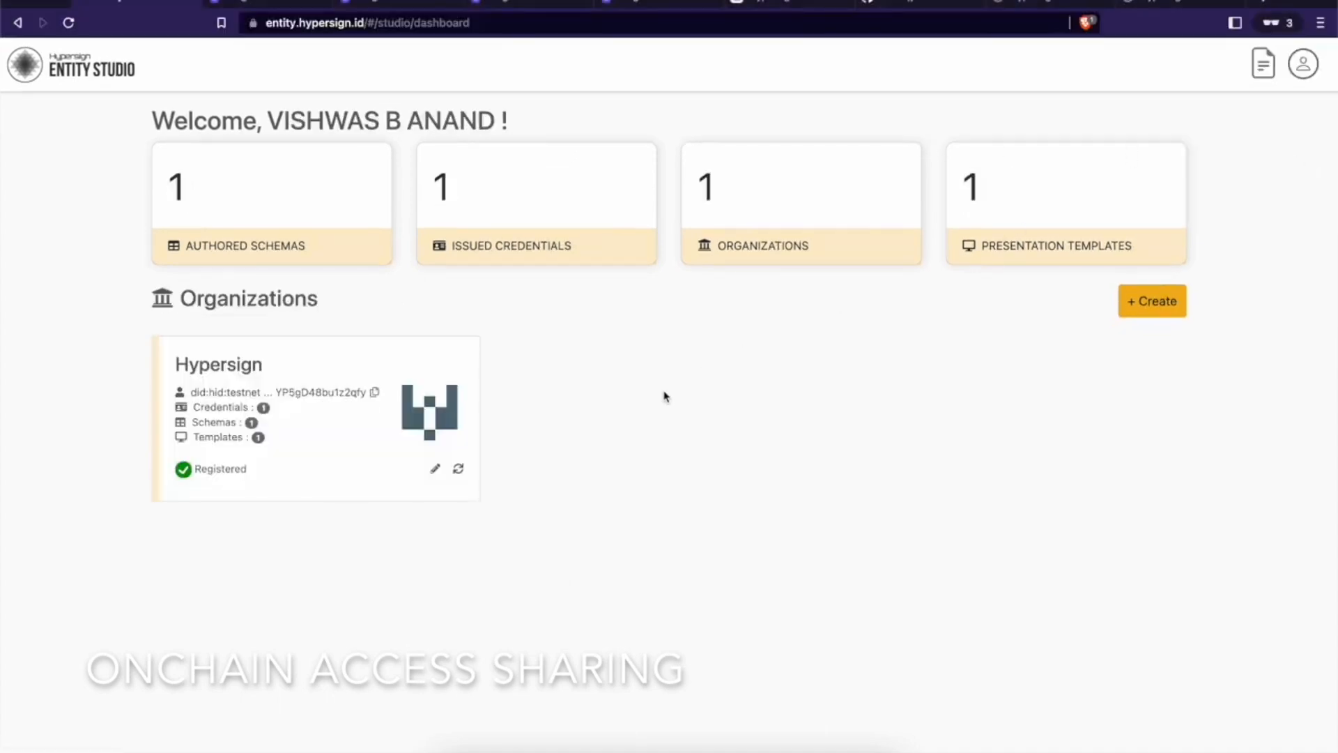
{"action": "left_click", "coordinate": [435, 471]}
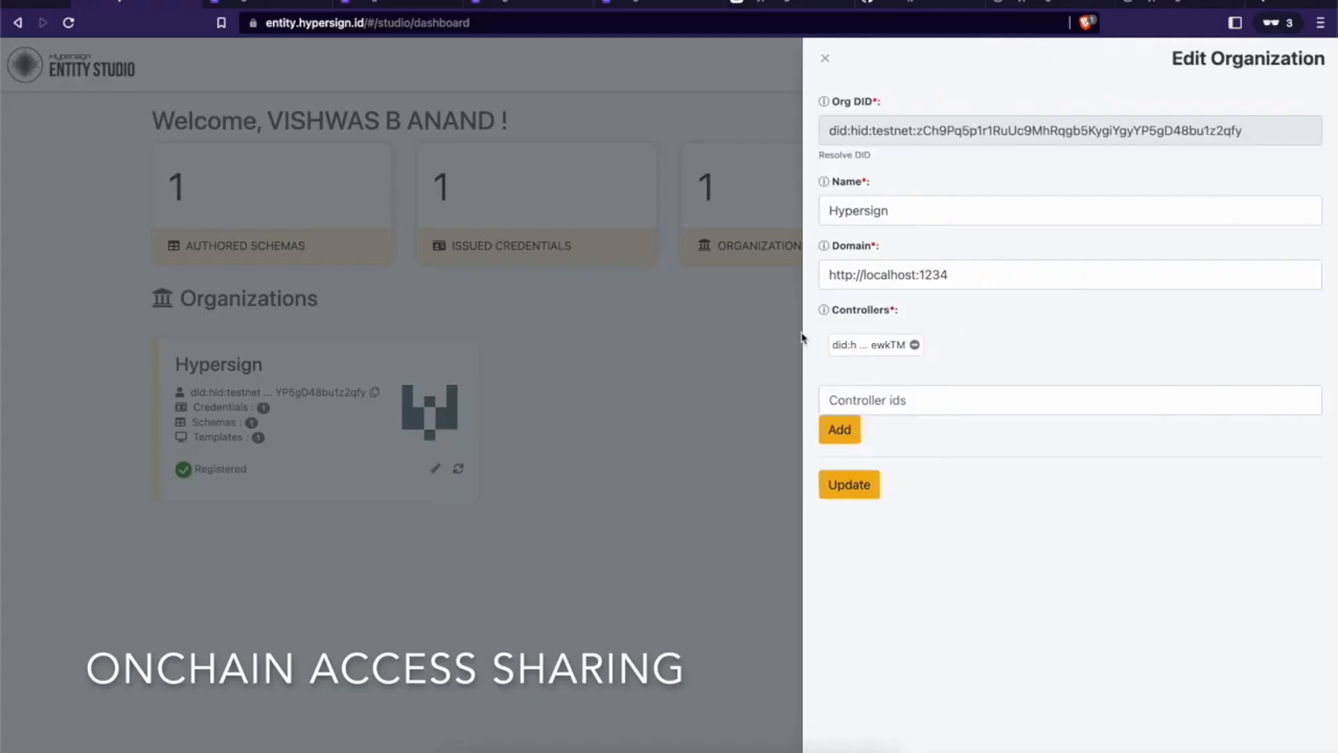
{"action": "left_click", "coordinate": [921, 394]}
{"action": "type", "text": "did:hid:testnet:zCZuXfHa1btR3NVPyhEMSC1xTmTgUcQ5pzNZxnFP33xdP"}
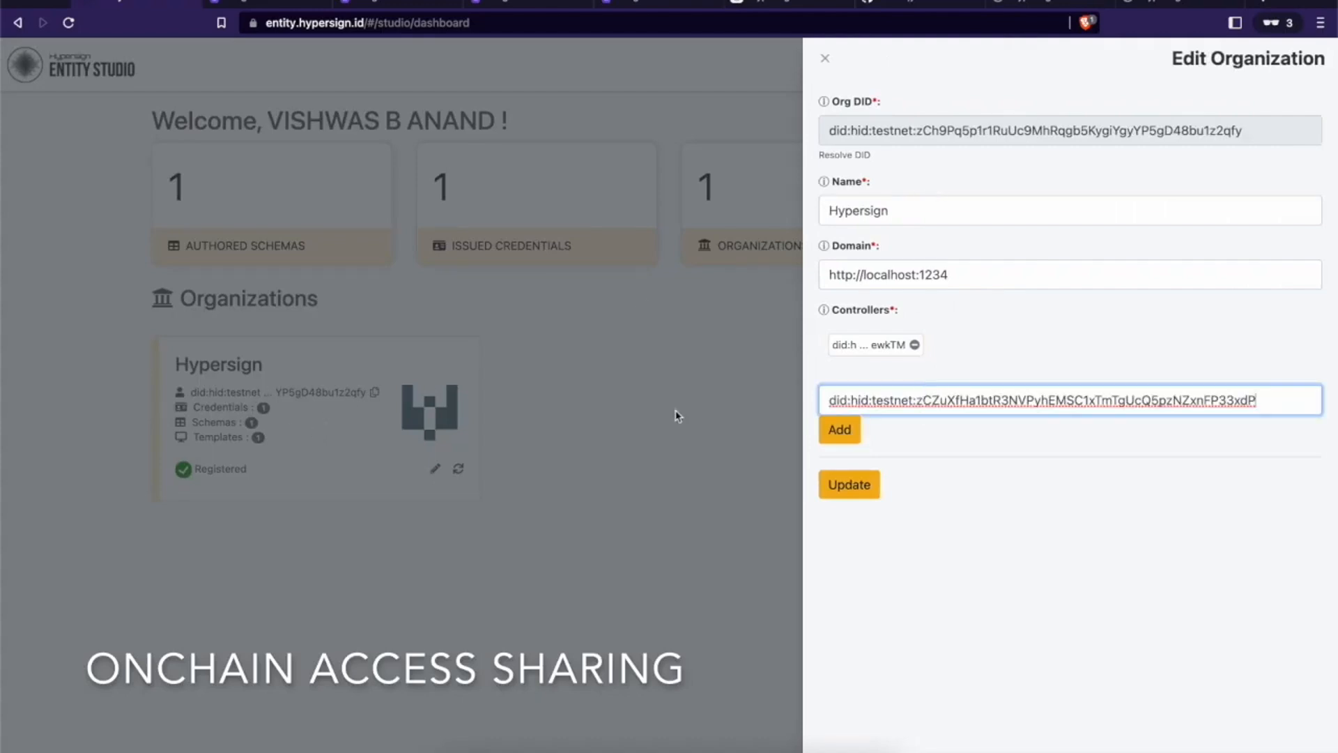
{"action": "left_click", "coordinate": [851, 430]}
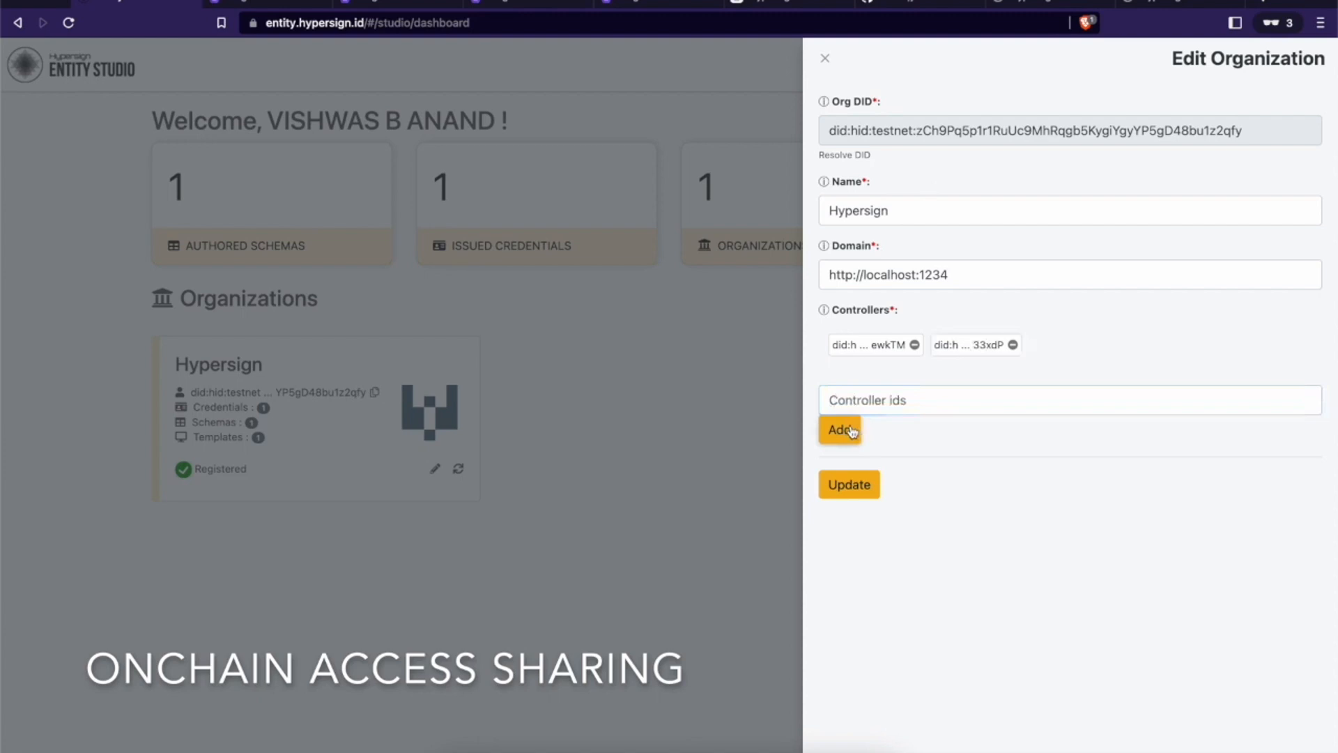
Step: Save the organization update and authorize the signing transaction in the wallet
{"action": "left_click", "coordinate": [852, 485]}
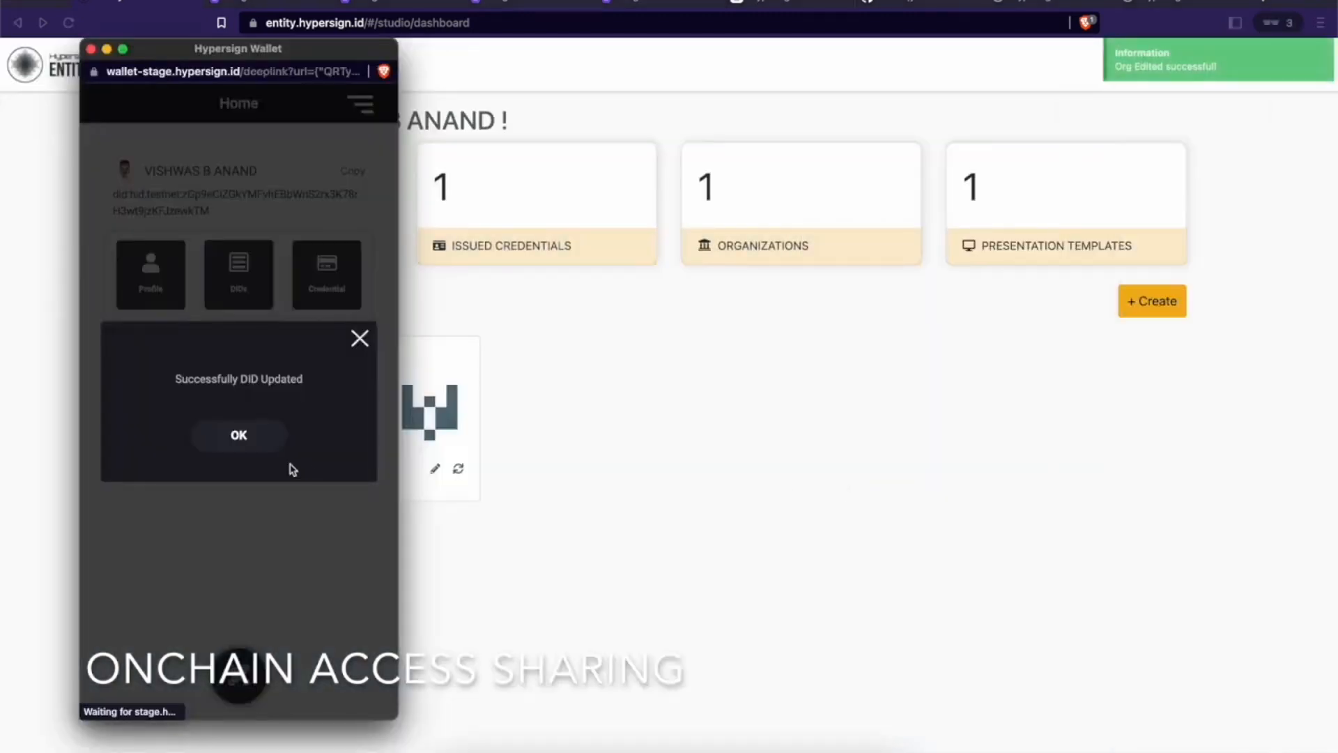
{"action": "left_click", "coordinate": [233, 435]}
{"action": "left_click", "coordinate": [230, 494]}
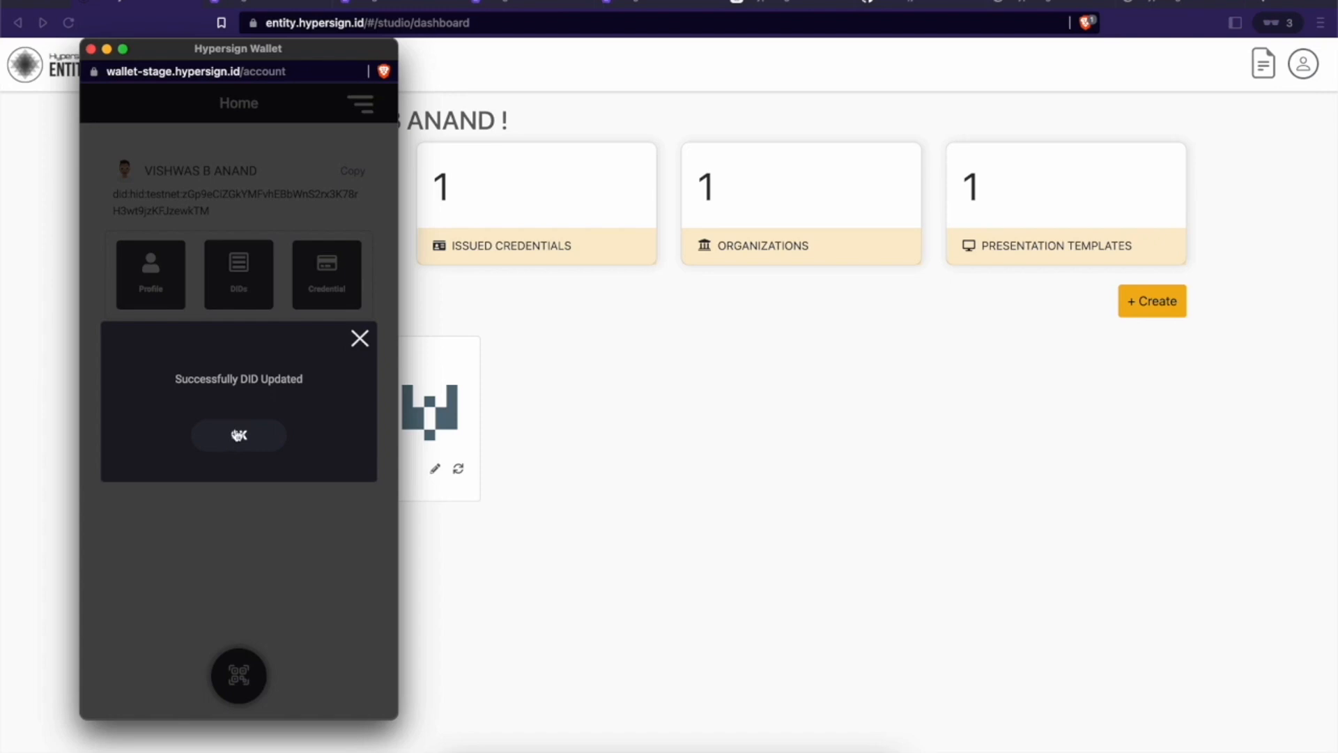
{"action": "left_click", "coordinate": [239, 435]}
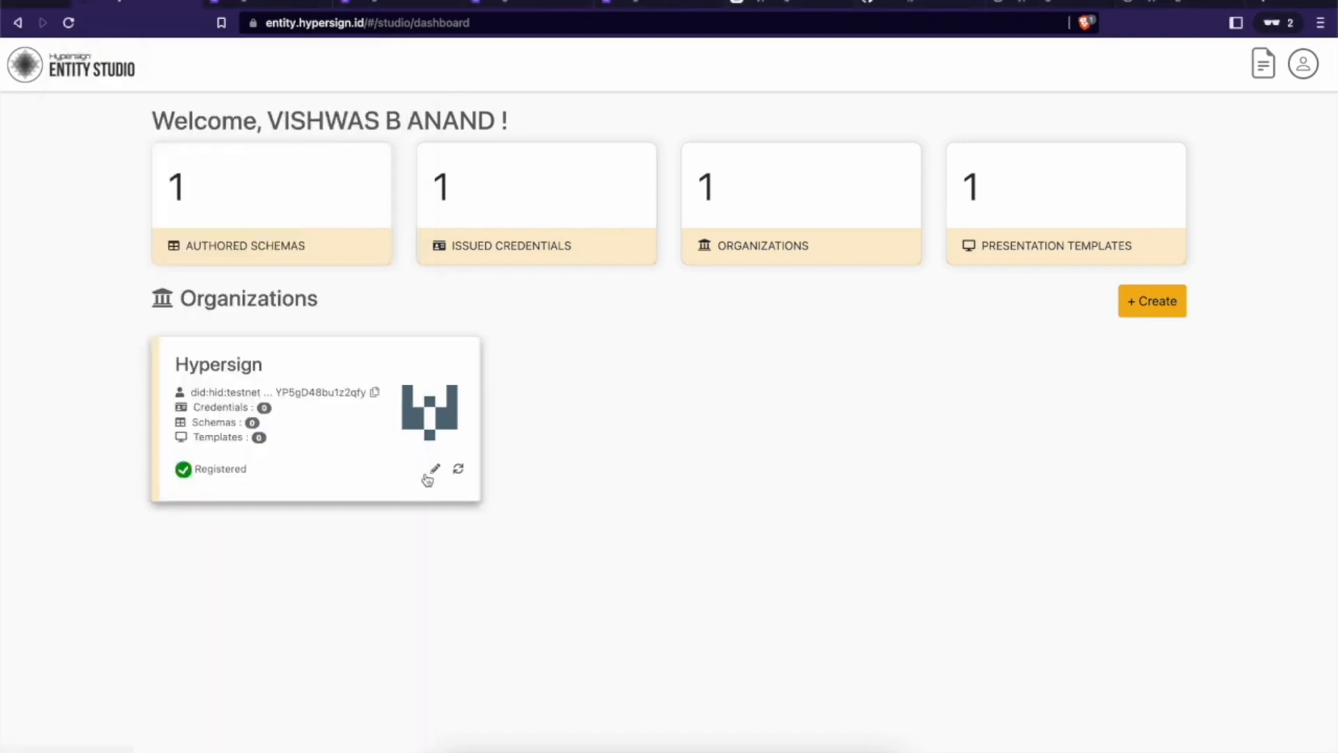
Step: Reload the second account's dashboard, open the shared Hypersign organization and view its schemas
{"action": "left_click", "coordinate": [438, 471]}
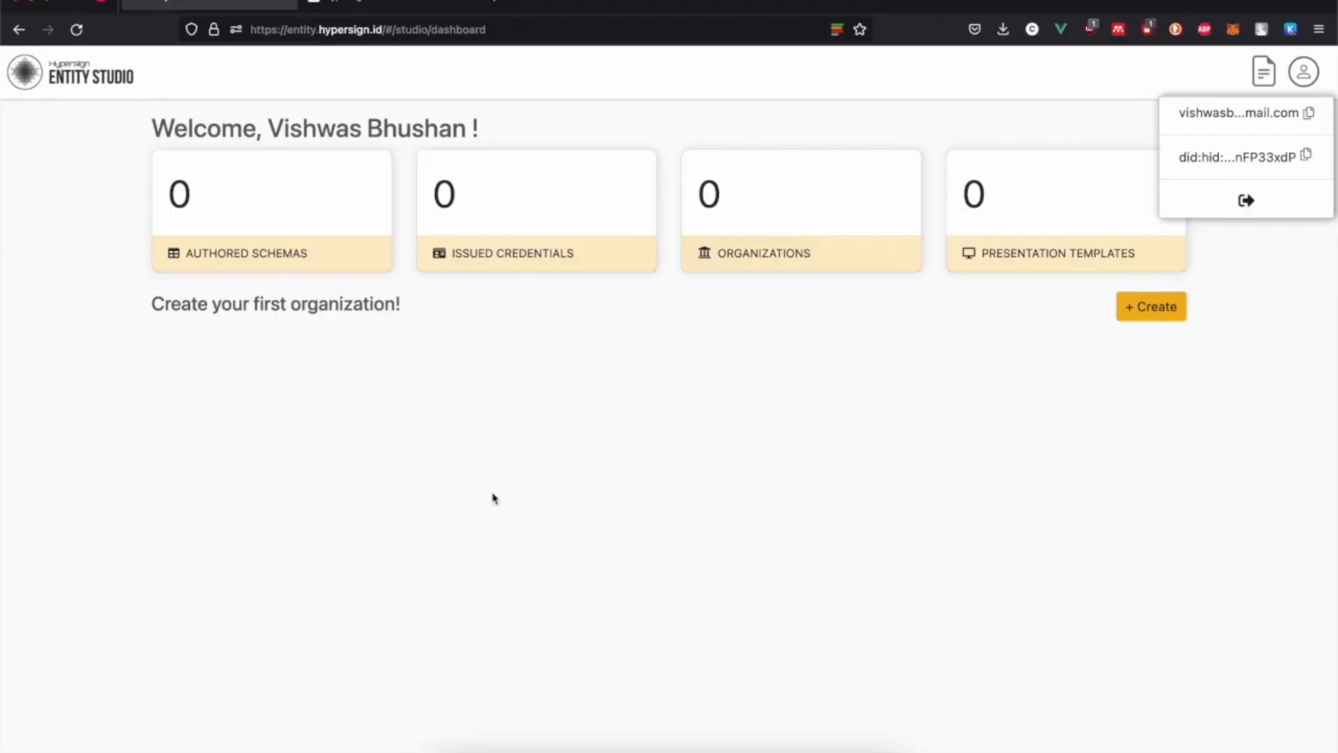
{"action": "left_click", "coordinate": [497, 500]}
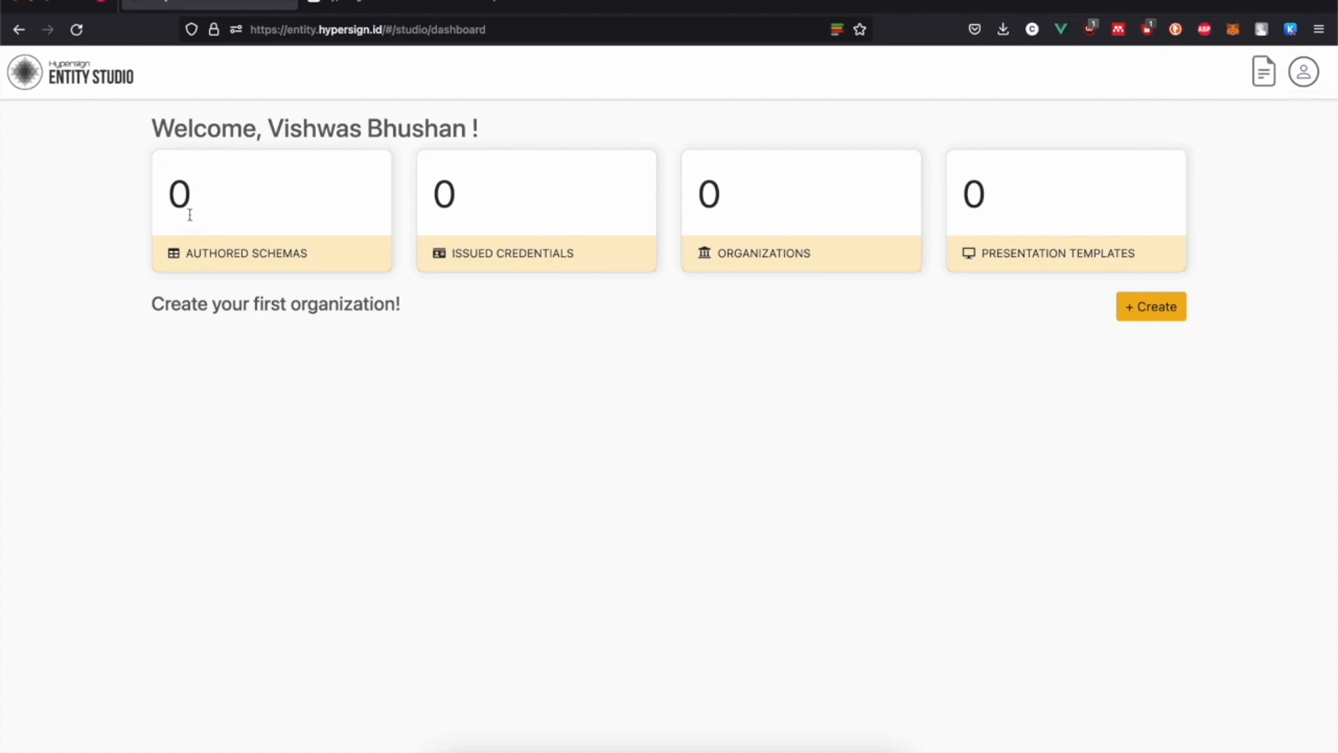
{"action": "left_click", "coordinate": [77, 26]}
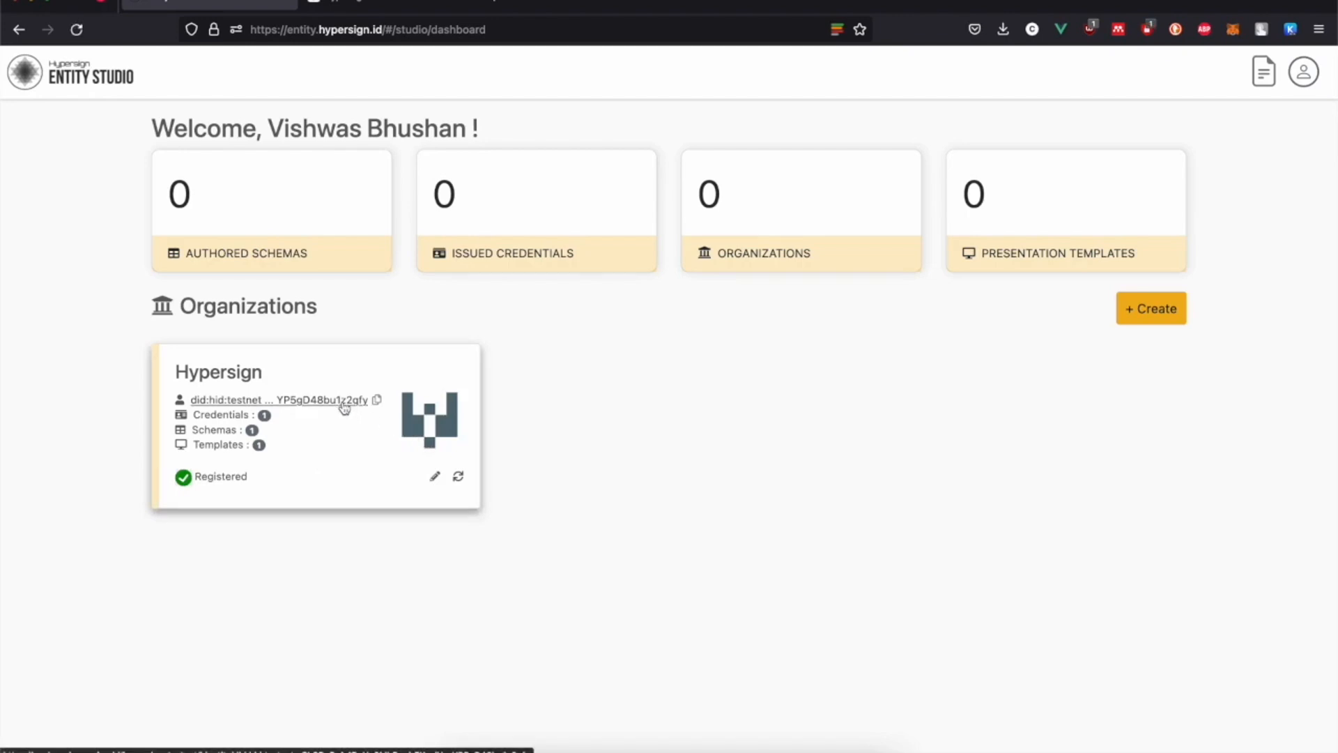
{"action": "left_click", "coordinate": [458, 480]}
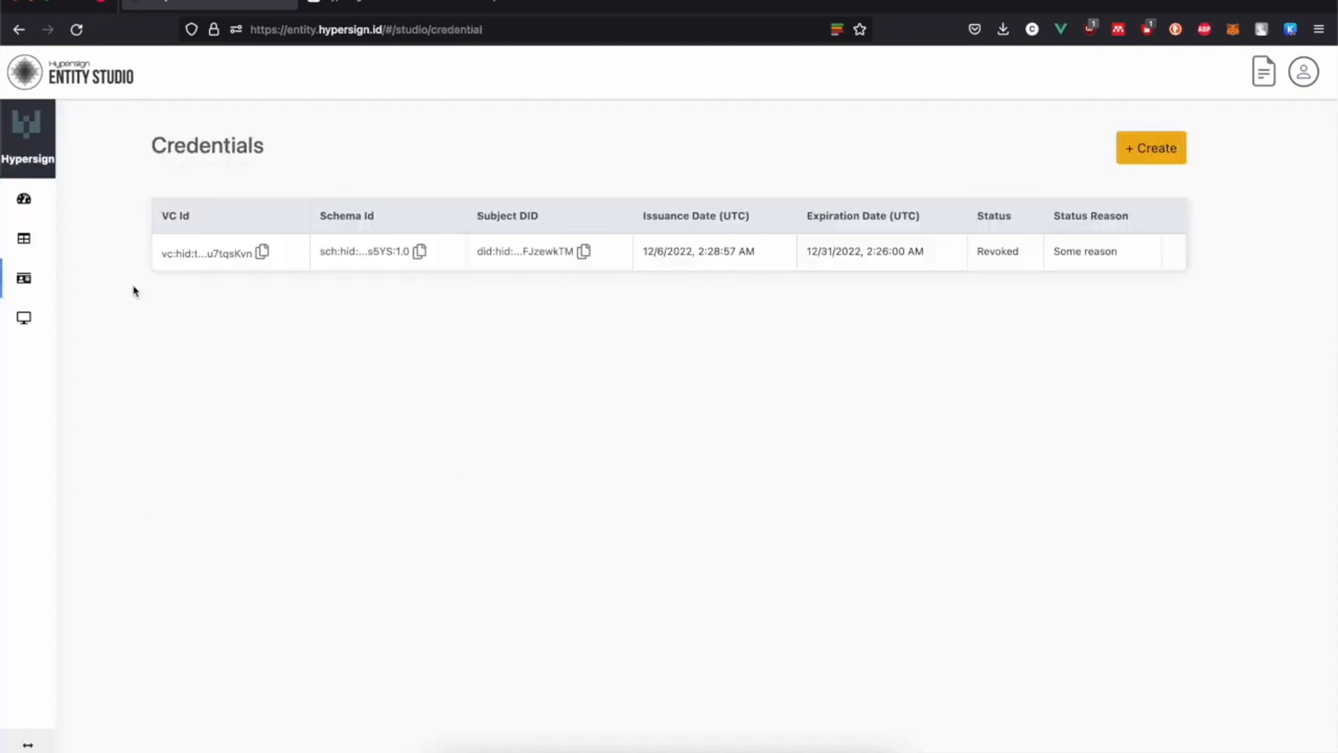
{"action": "left_click", "coordinate": [31, 251]}
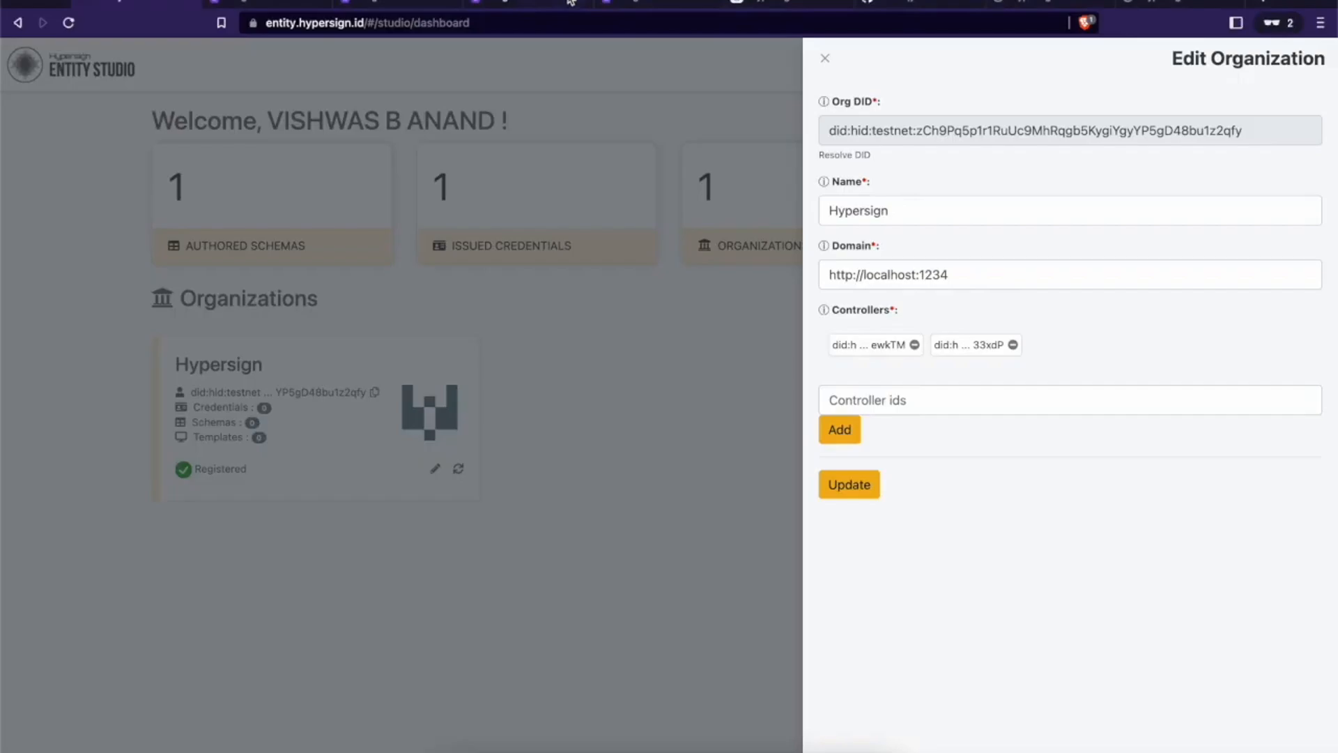
Step: Reload the organization's DID document to show both controller DIDs, then close the organization editor
{"action": "left_click", "coordinate": [509, 4]}
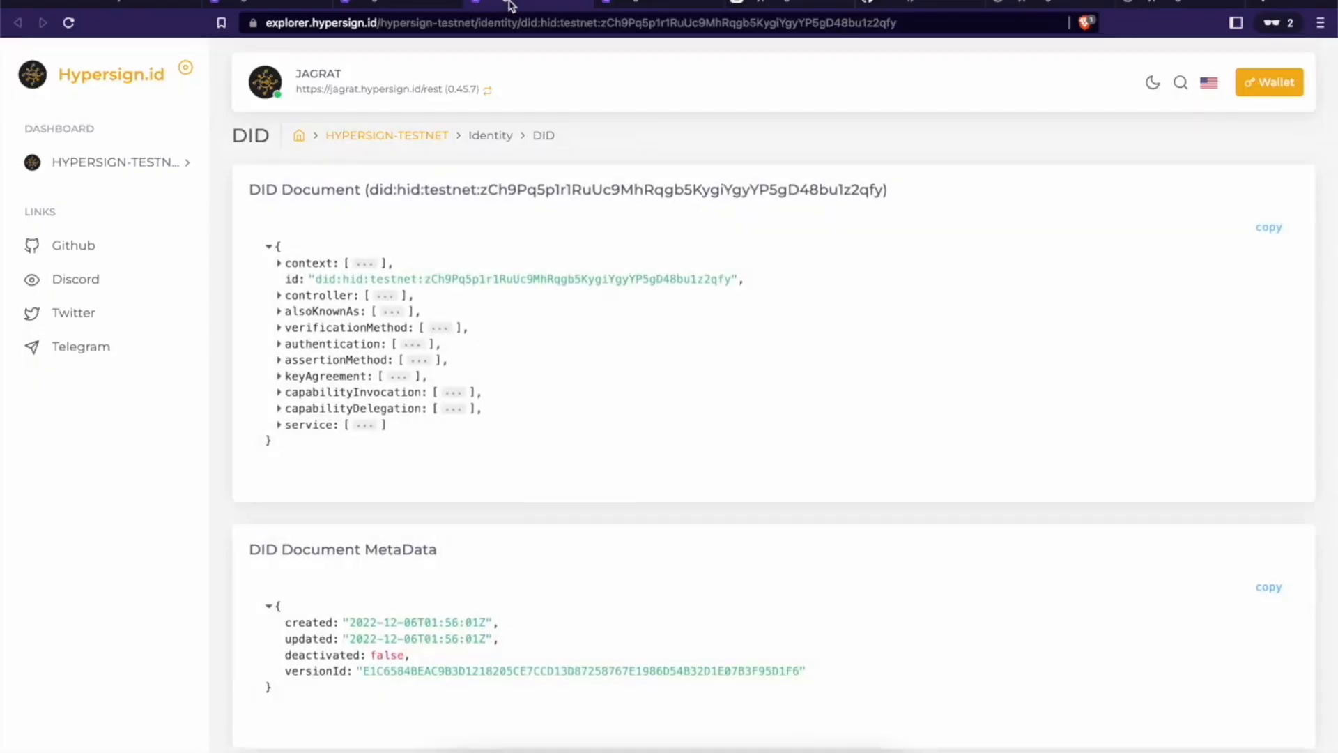
{"action": "left_click", "coordinate": [637, 6]}
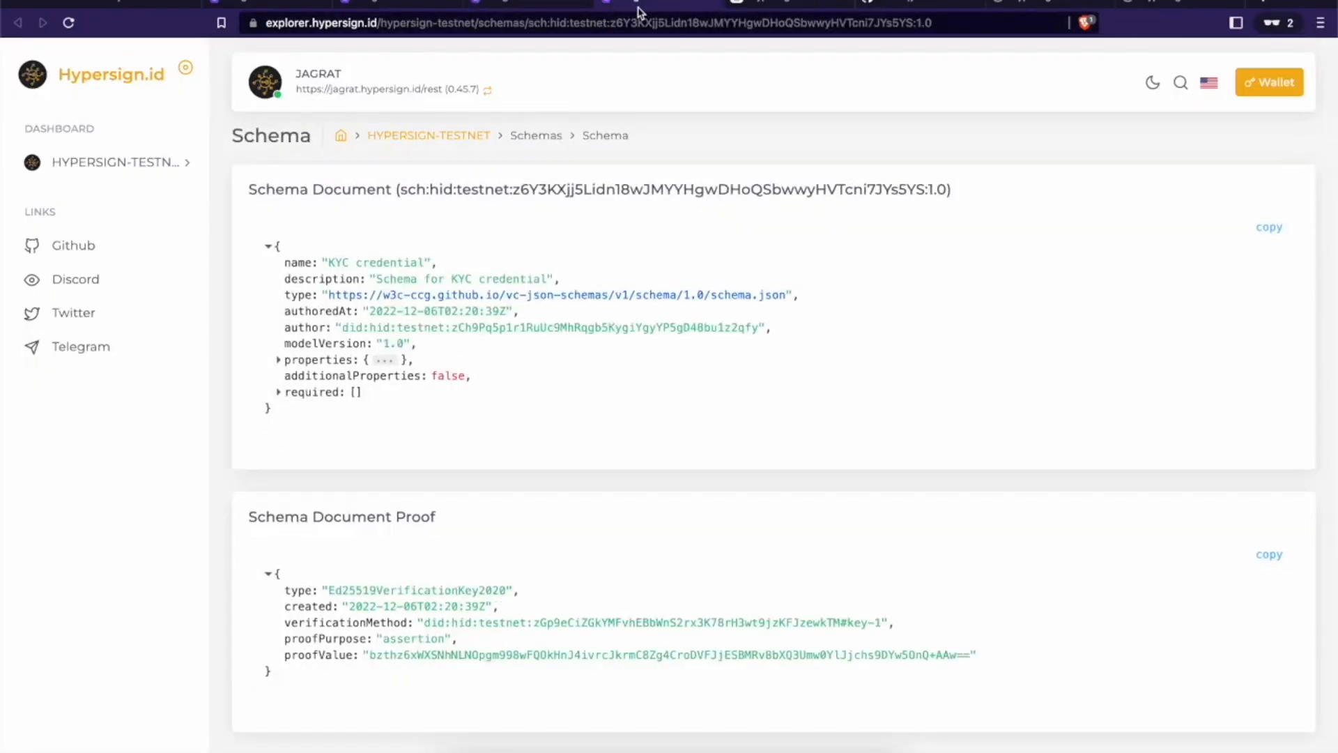
{"action": "left_click", "coordinate": [516, 4]}
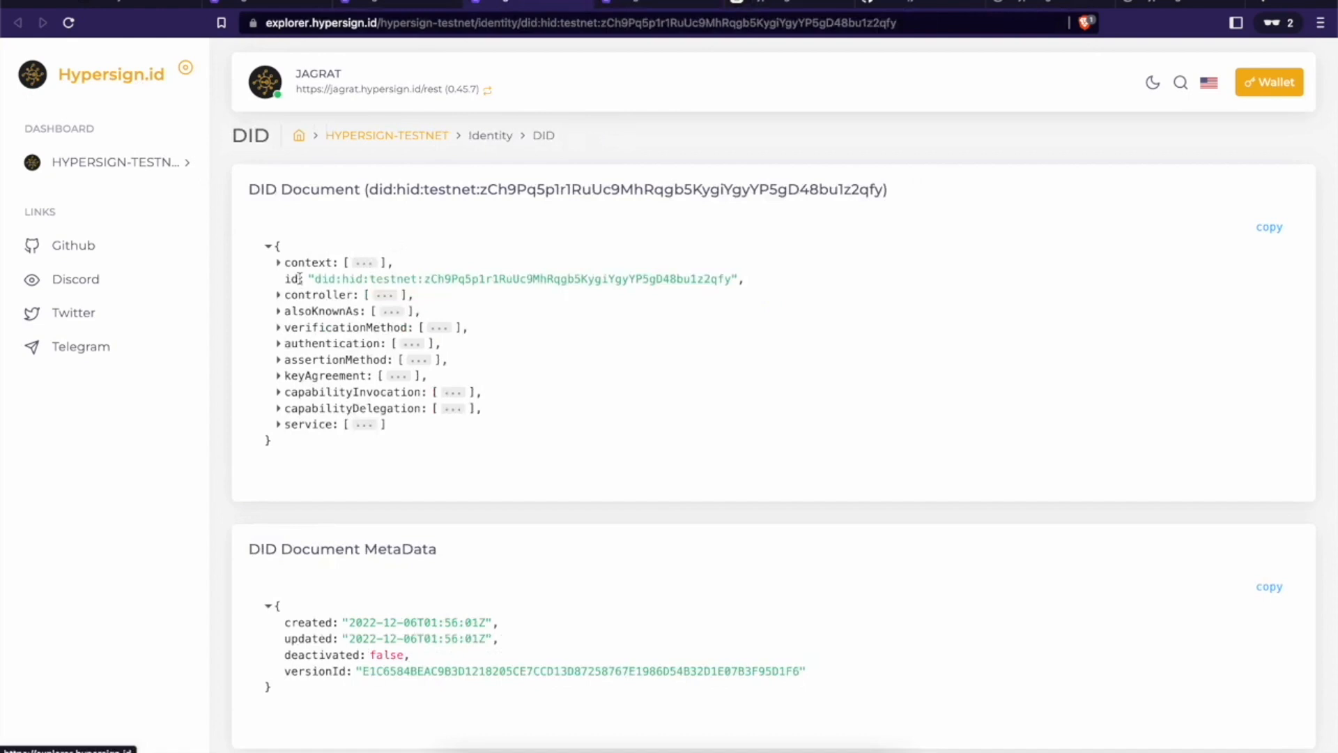
{"action": "left_click", "coordinate": [278, 295]}
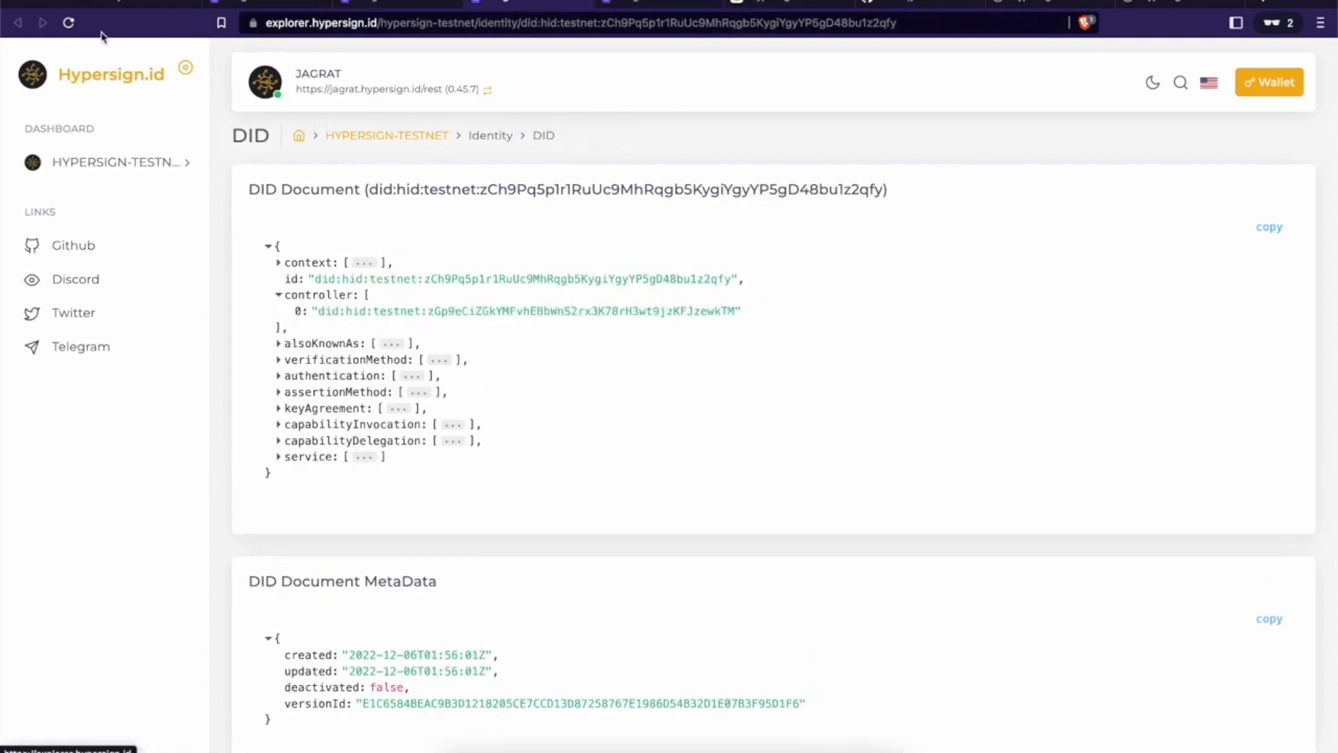
{"action": "left_click", "coordinate": [65, 22]}
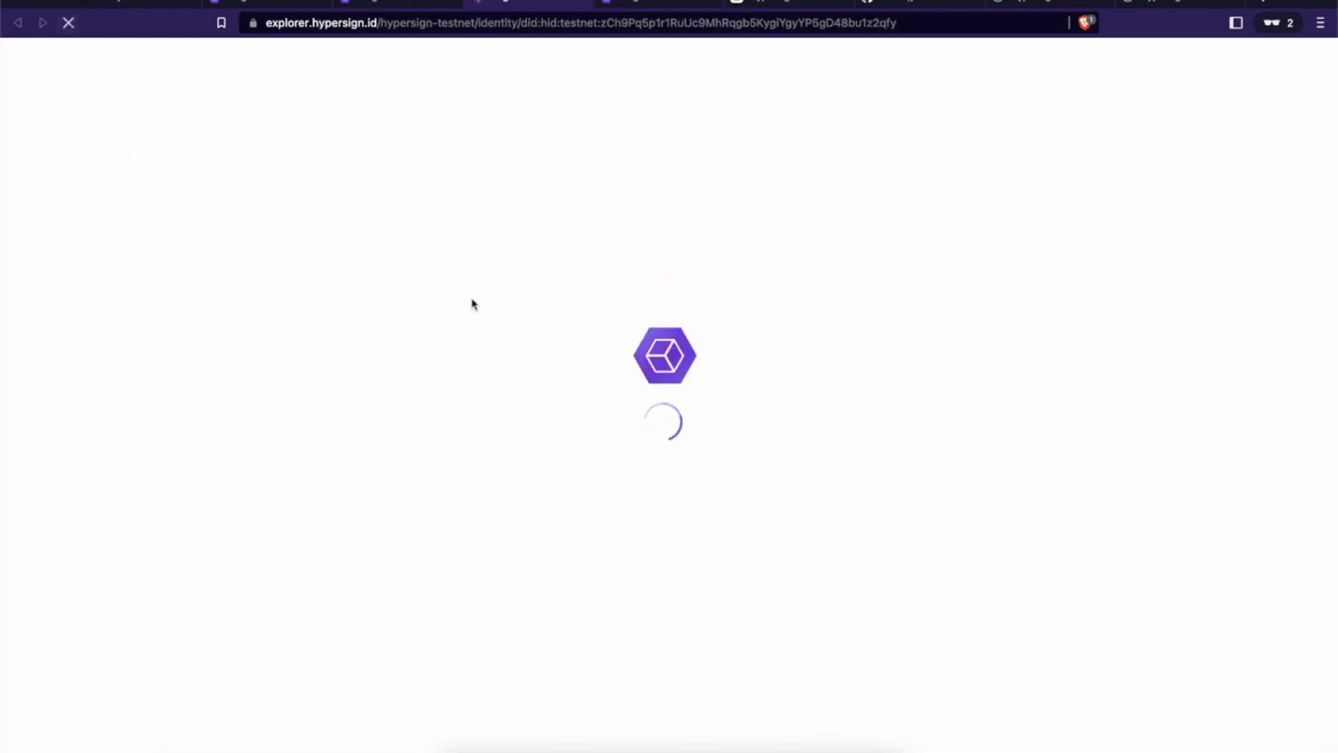
{"action": "left_click", "coordinate": [278, 295]}
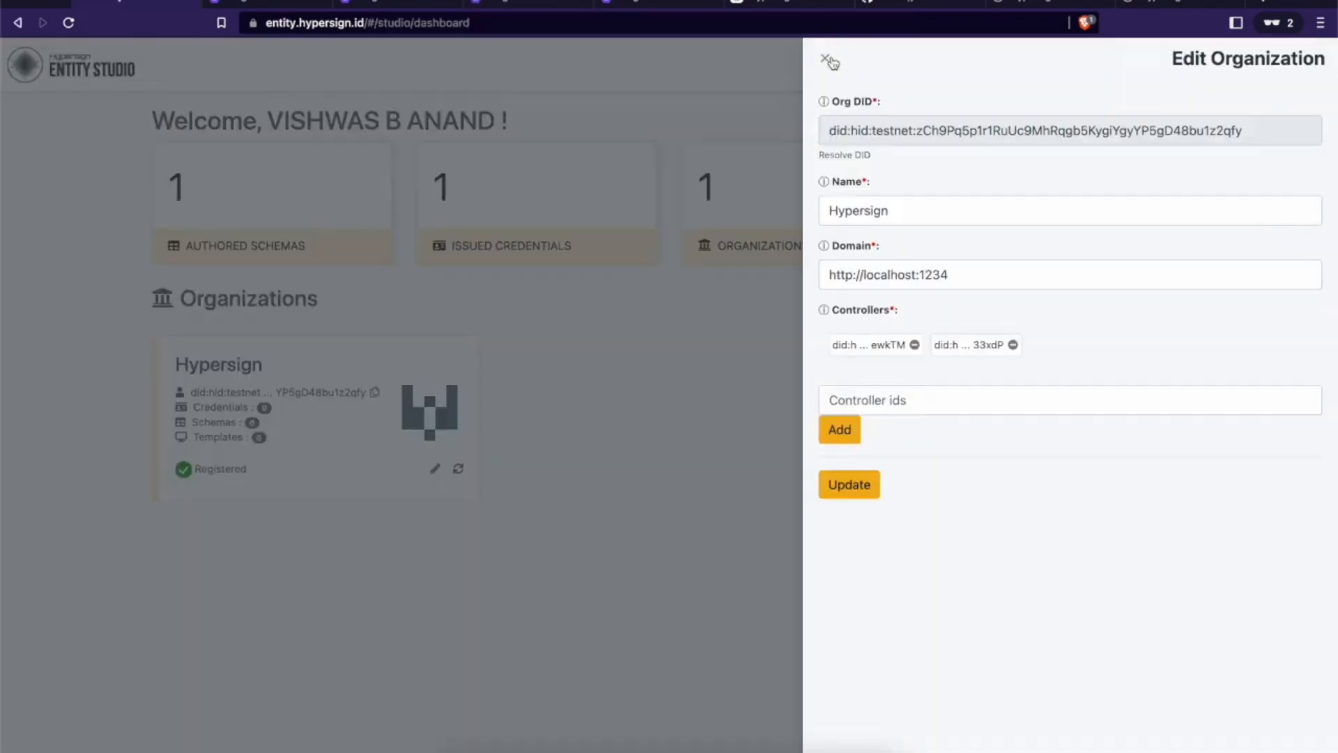
{"action": "left_click", "coordinate": [829, 62]}
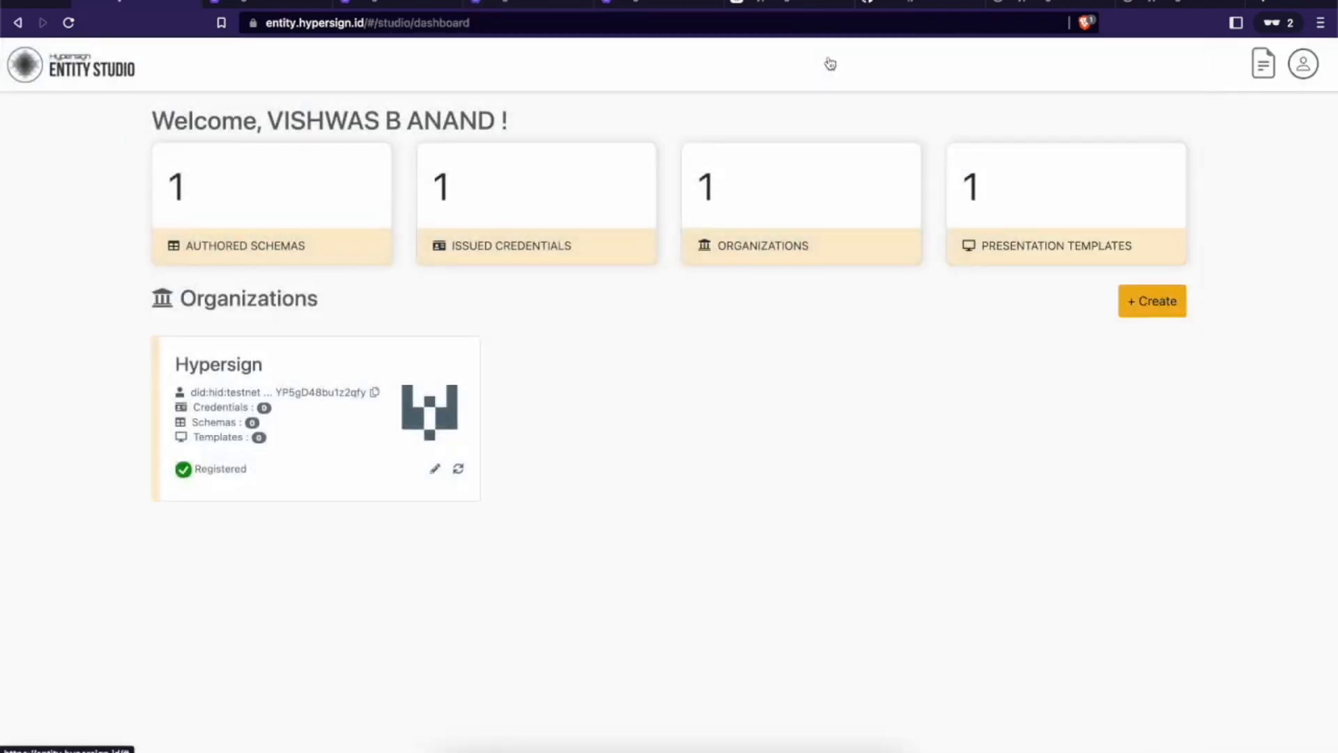